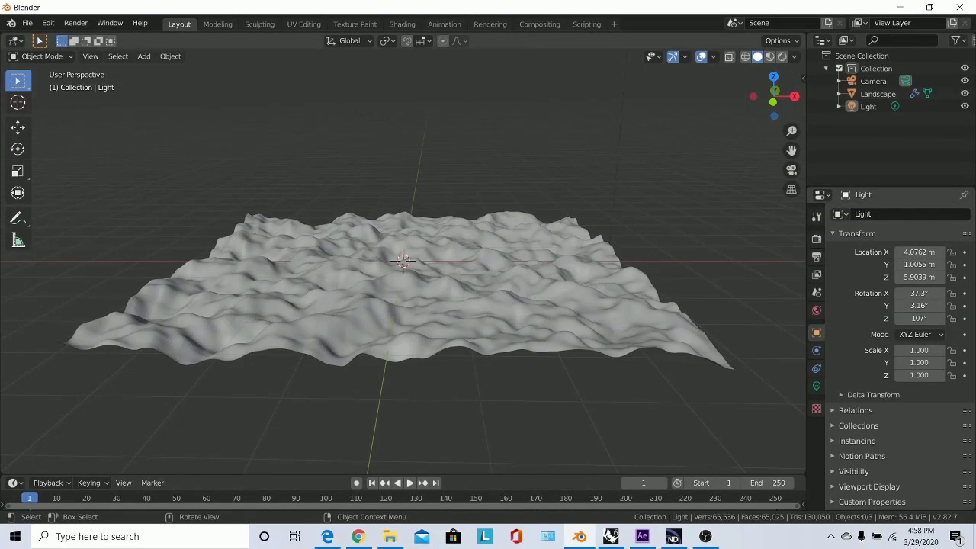
# Export the landscape scene as a Wavefront OBJ file named mesh_square.obj in the Documents folder
pyautogui.moveTo(457, 305); pyautogui.dragTo(417, 312, button='middle')
pyautogui.moveTo(503, 343); pyautogui.dragTo(435, 312, button='middle')
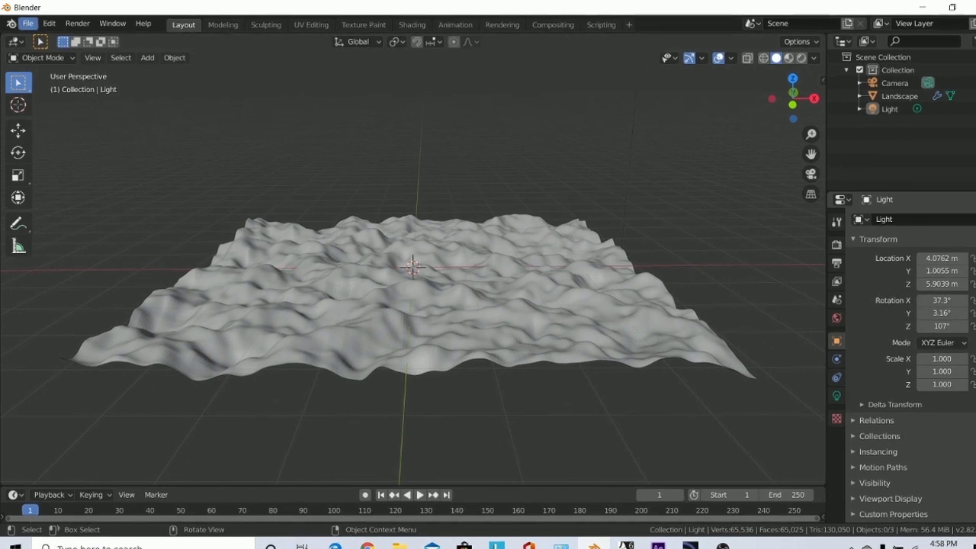
pyautogui.click(26, 23)
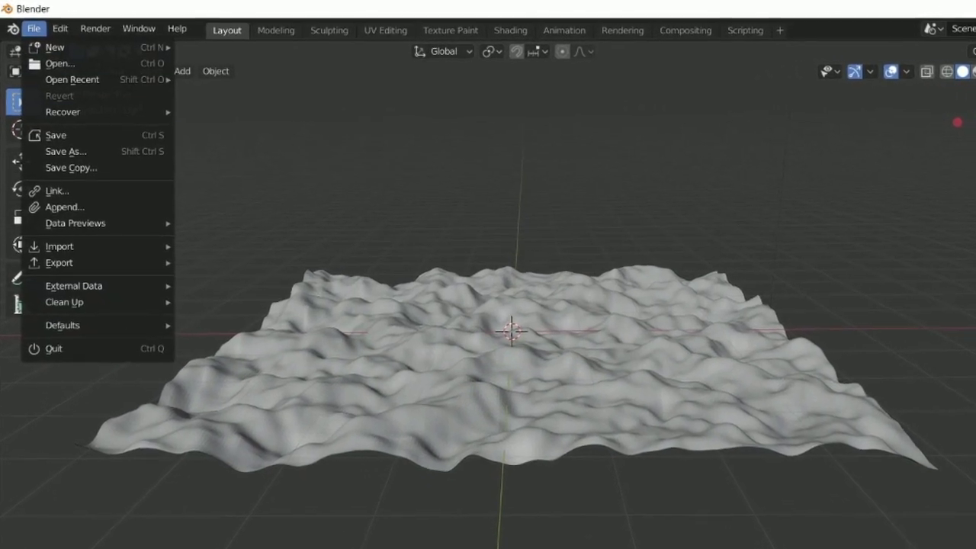
pyautogui.moveTo(69, 250)
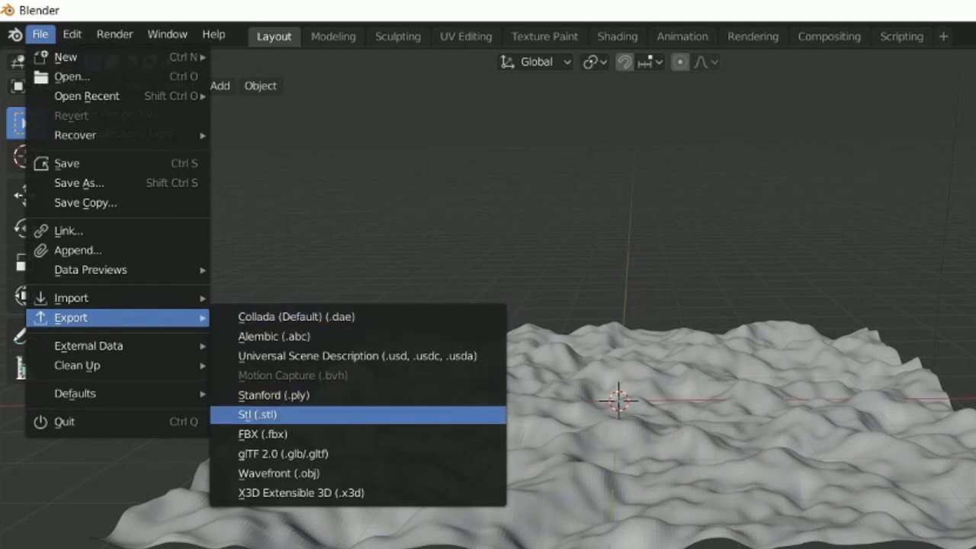
pyautogui.click(275, 474)
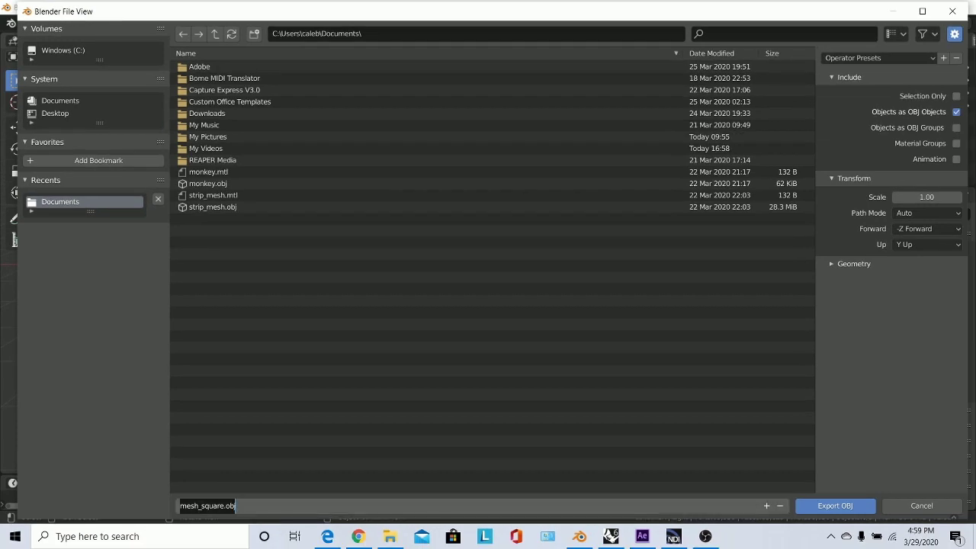
pyautogui.click(236, 505)
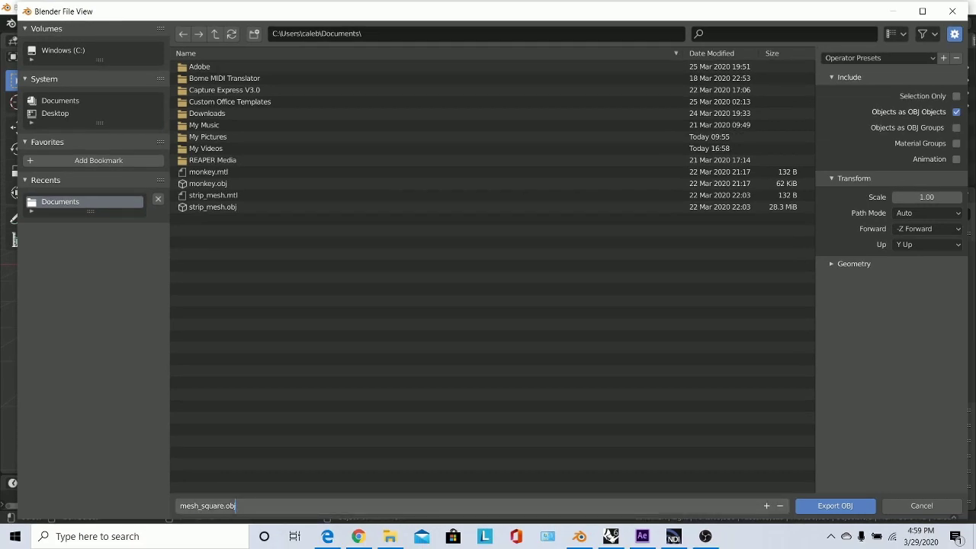
pyautogui.press('Return')
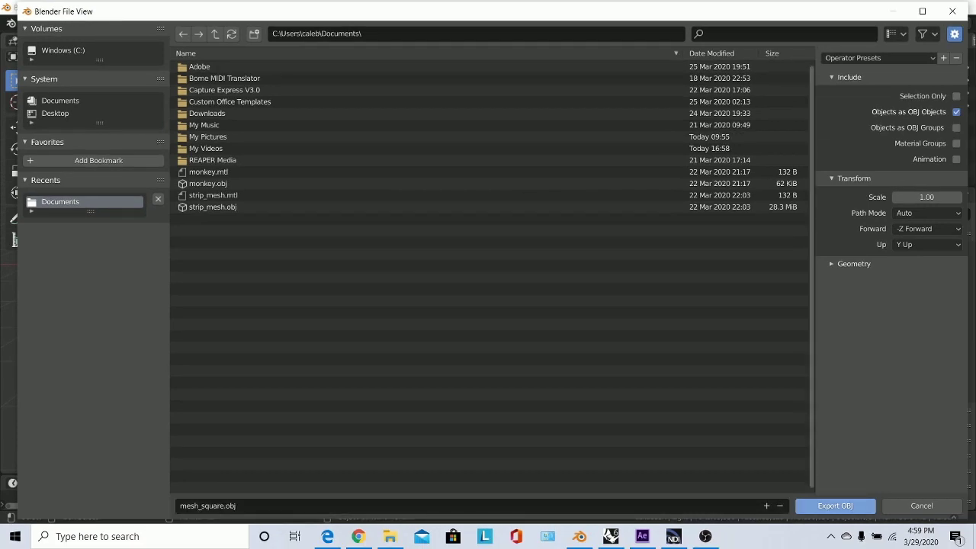
pyautogui.press('Return')
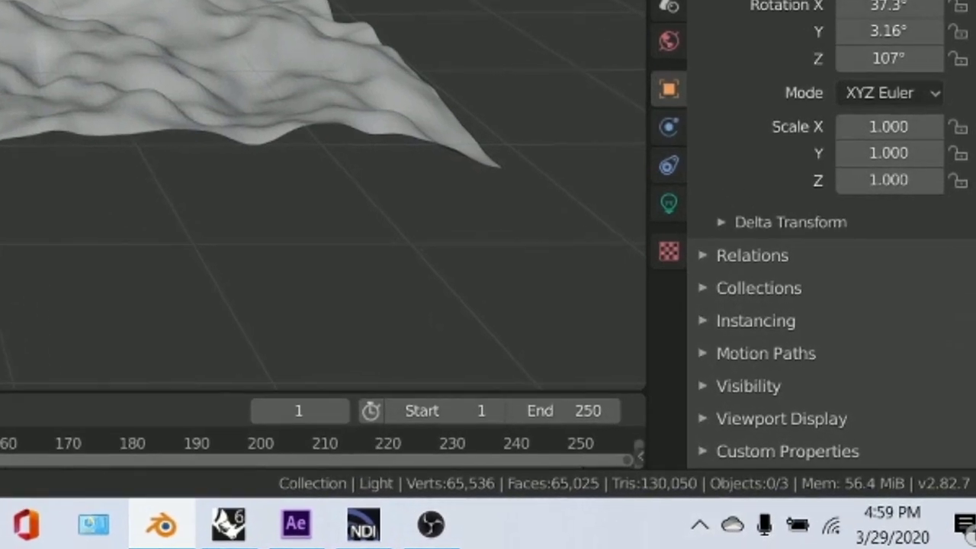
# Minimize Blender, launch Rhino 6 and start a new model from the Large Objects - Centimeters template
pyautogui.click(585, 473)
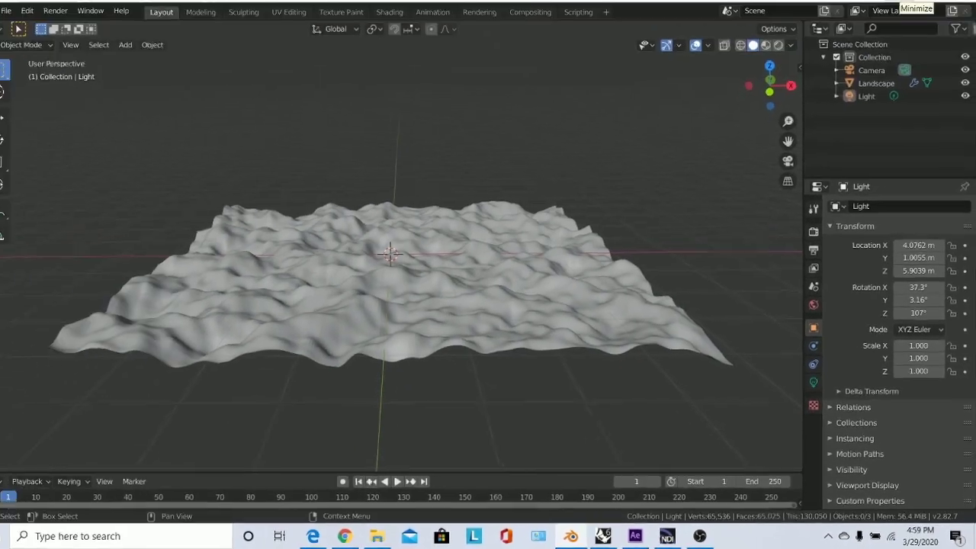
pyautogui.click(888, 2)
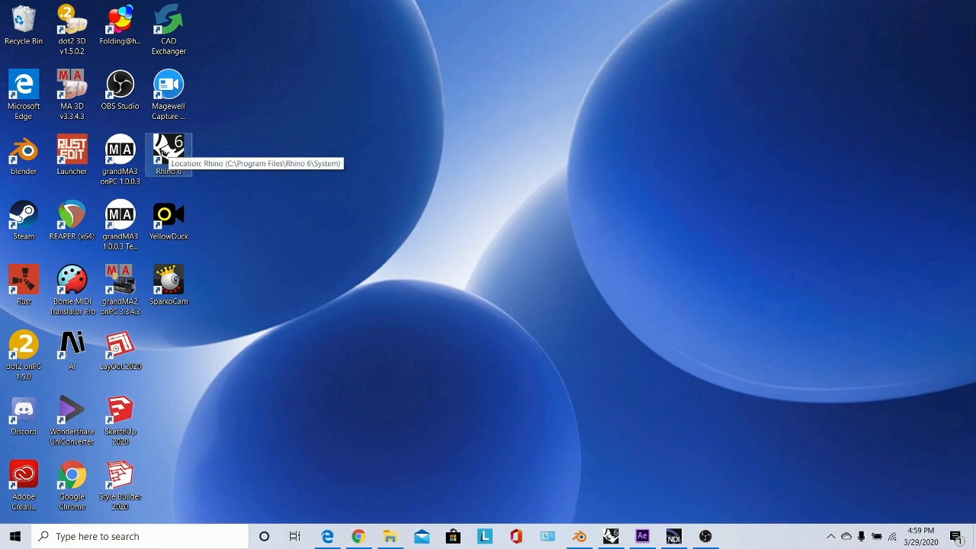
pyautogui.doubleClick(163, 152)
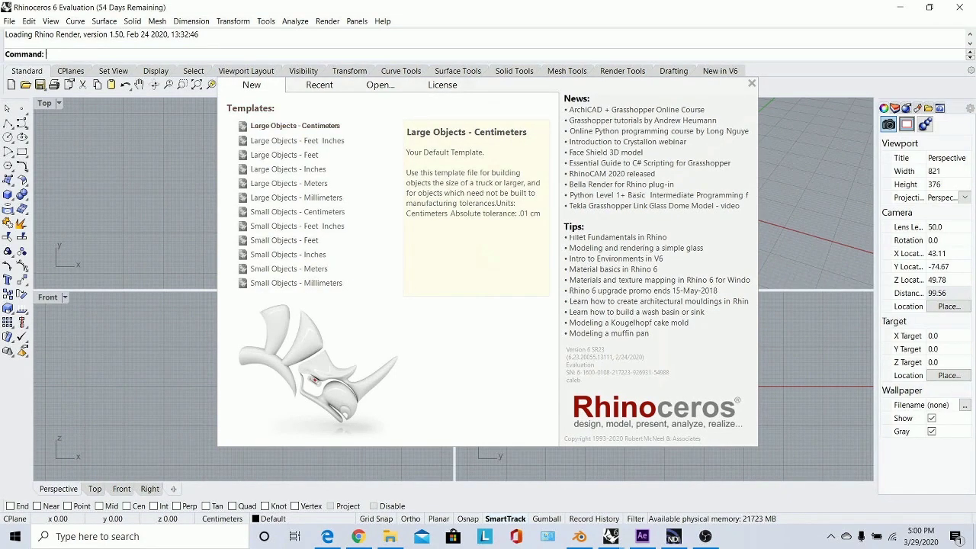
pyautogui.click(295, 126)
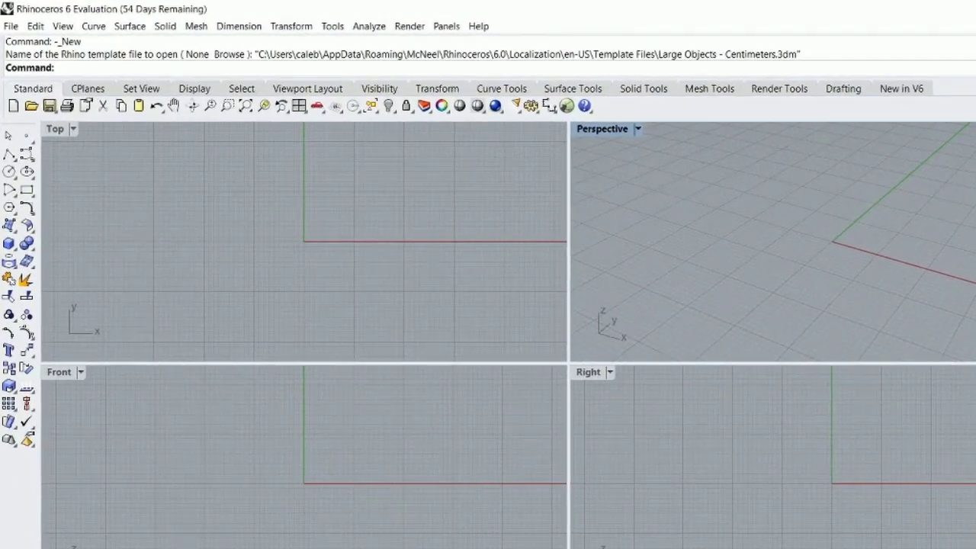
# Import the mesh_square OBJ file from Documents, bringing in OBJ groups as object names
pyautogui.click(11, 26)
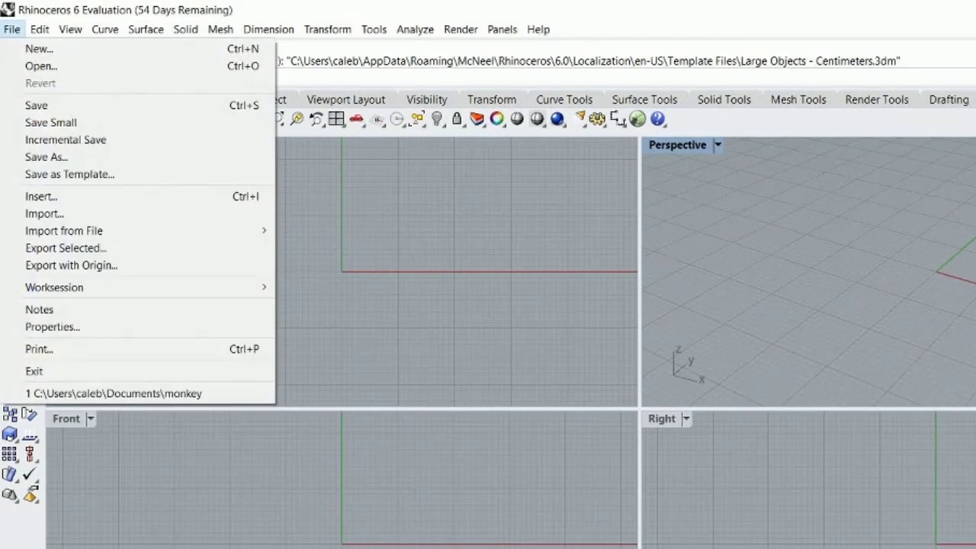
pyautogui.click(37, 214)
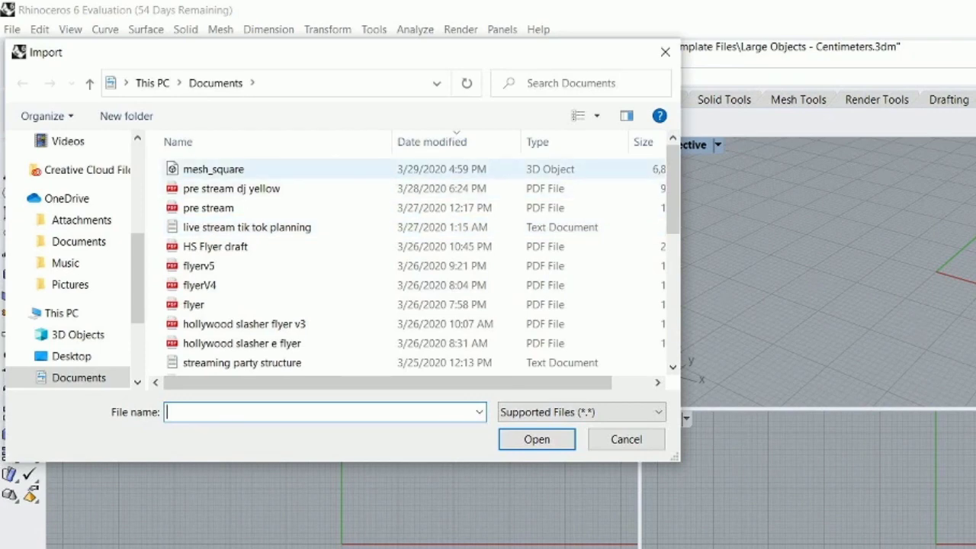
pyautogui.click(213, 170)
pyautogui.click(537, 439)
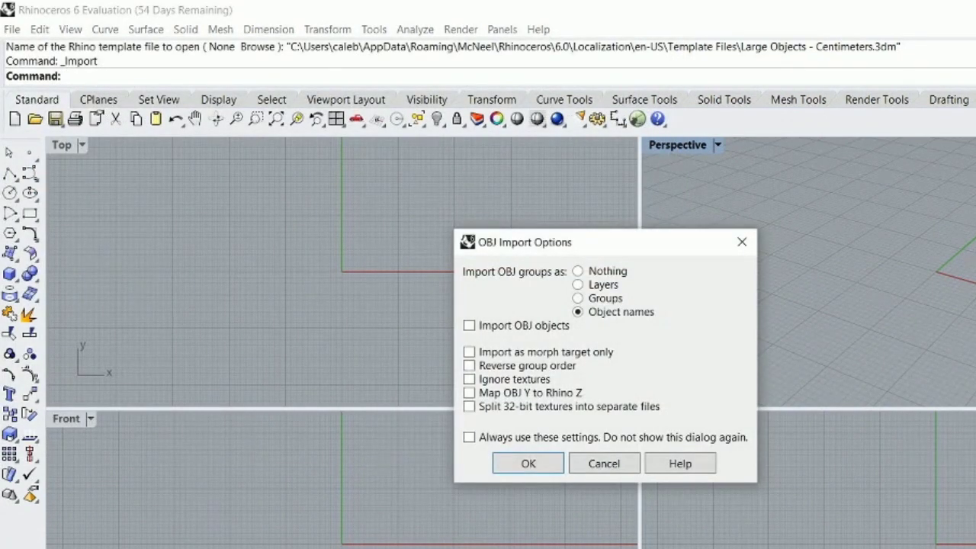
pyautogui.click(528, 463)
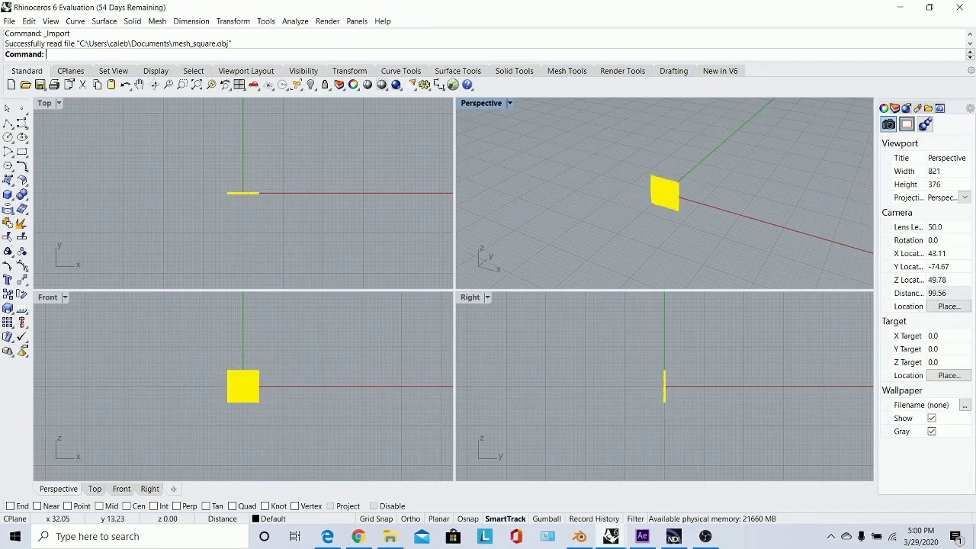
# Export the selected landscape mesh to Documents as a 3D Studio (*.3ds) file named mesh_square
pyautogui.scroll(13, 669, 197)
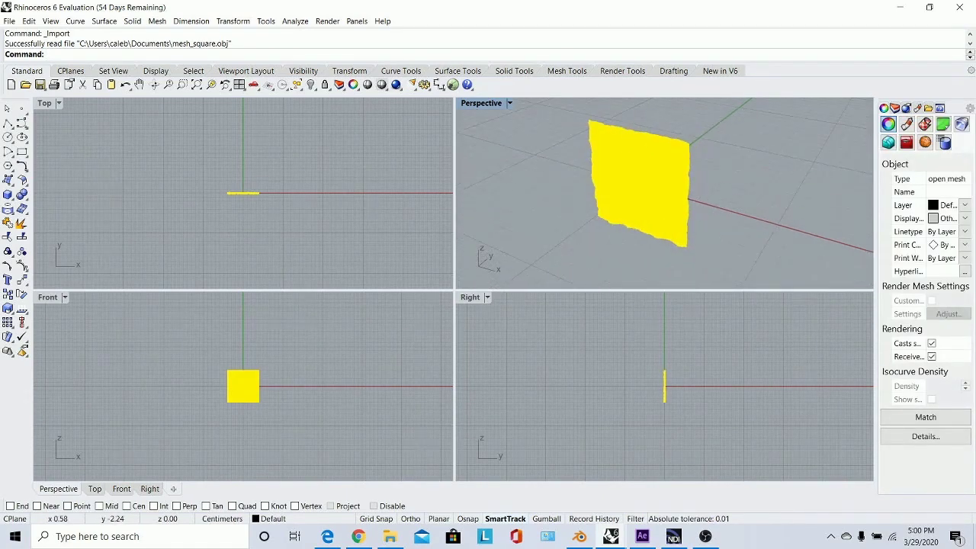
pyautogui.moveTo(677, 196); pyautogui.dragTo(832, 172, button='right')
pyautogui.scroll(4, 659, 164)
pyautogui.moveTo(686, 171); pyautogui.dragTo(555, 162, button='right')
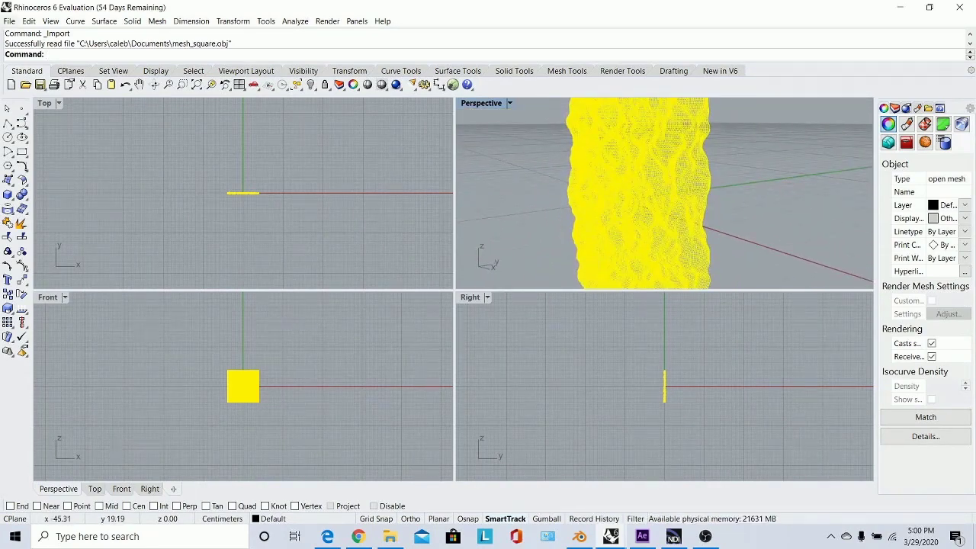
pyautogui.click(545, 168)
pyautogui.click(632, 183)
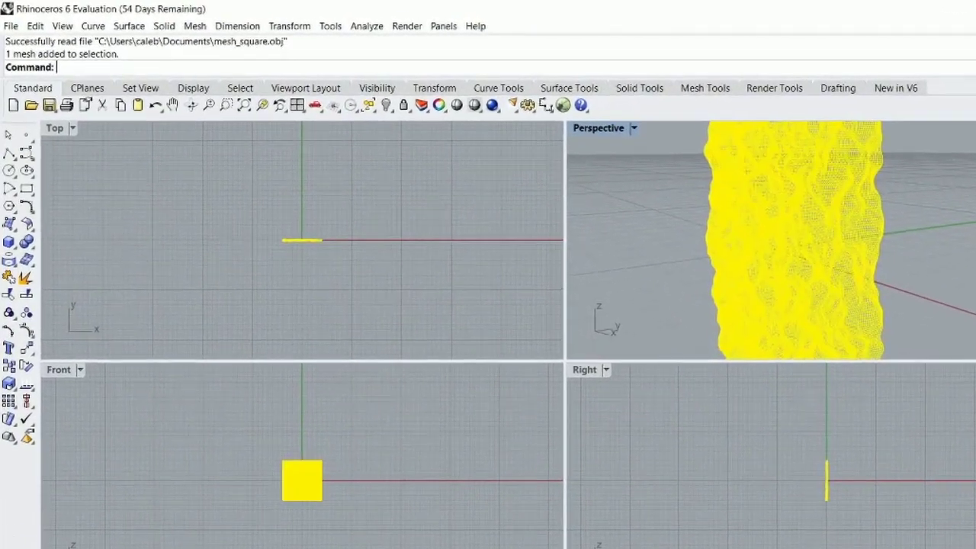
pyautogui.click(11, 29)
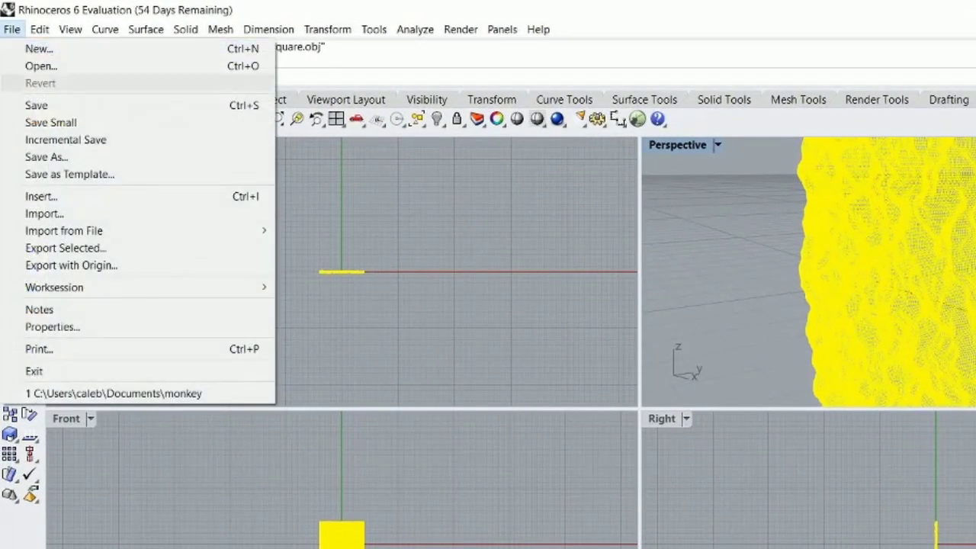
pyautogui.click(65, 247)
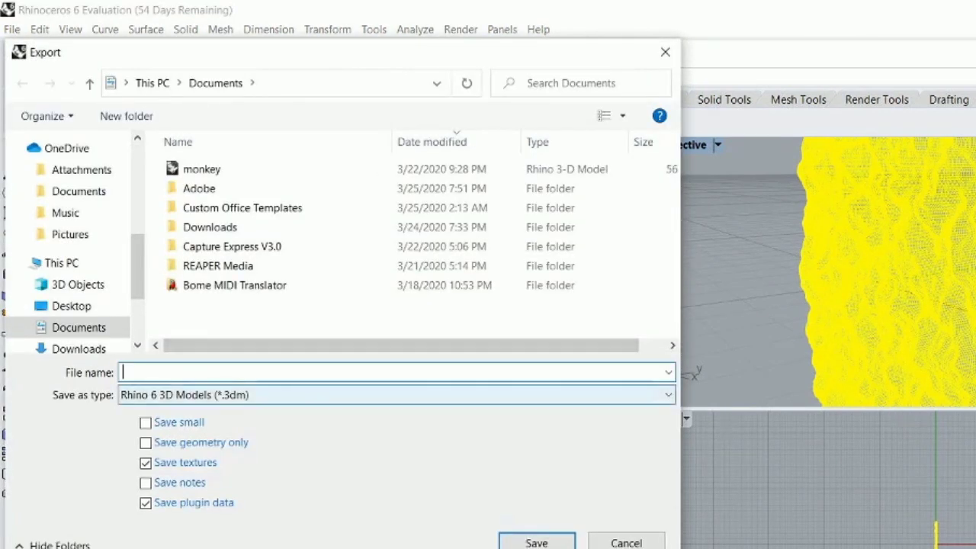
pyautogui.click(396, 394)
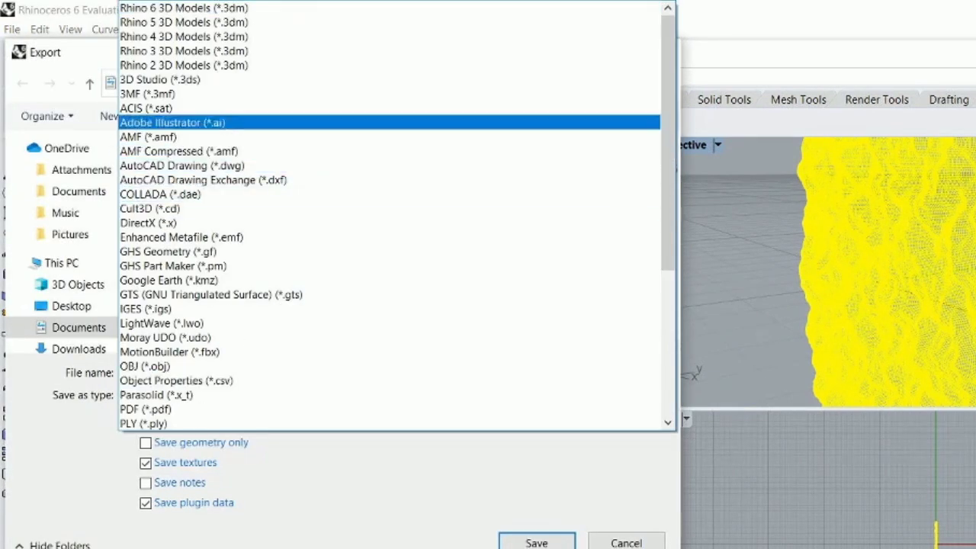
pyautogui.click(159, 79)
pyautogui.click(221, 372)
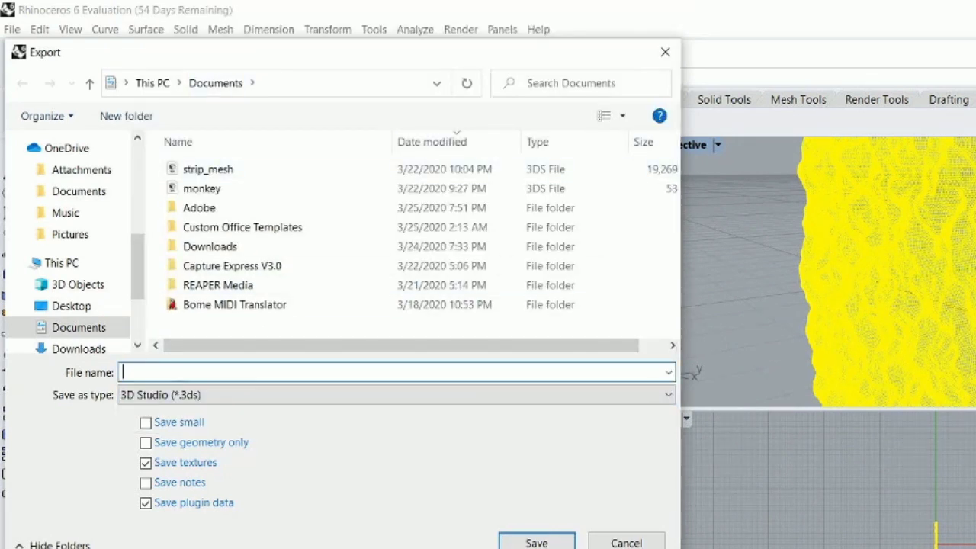
pyautogui.write('mesh_')
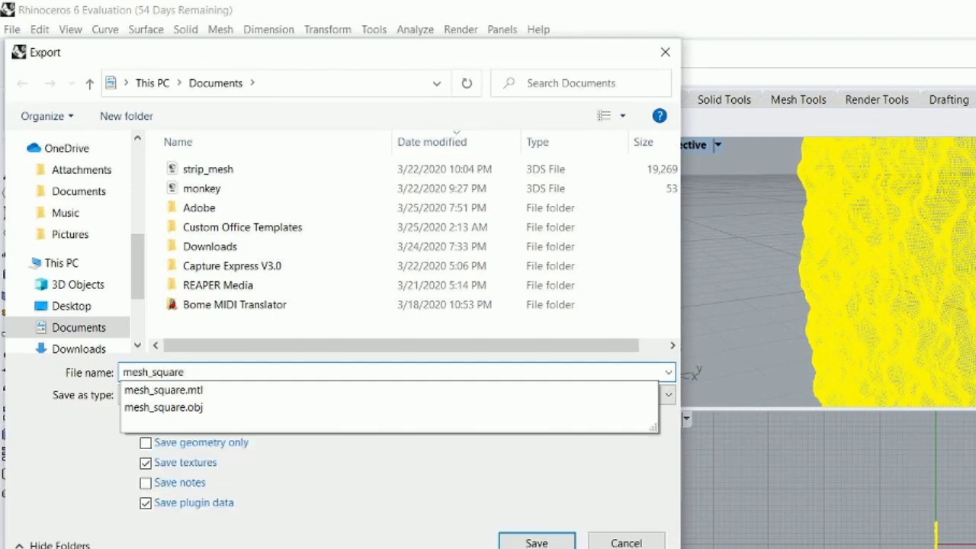
pyautogui.write('square')
pyautogui.press('Return')
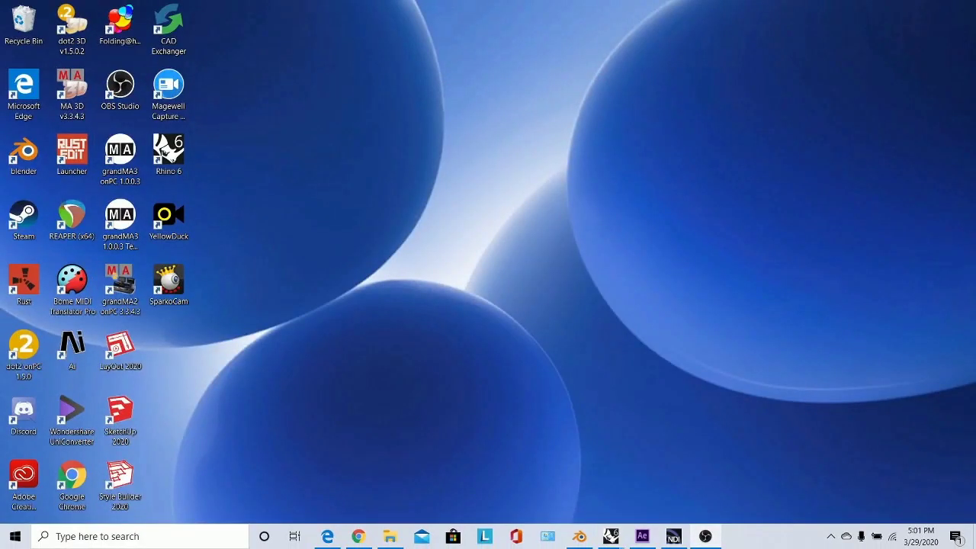
# Switch to File Explorer, open the Documents folder and select the exported mesh_square 3DS file
pyautogui.click(169, 155)
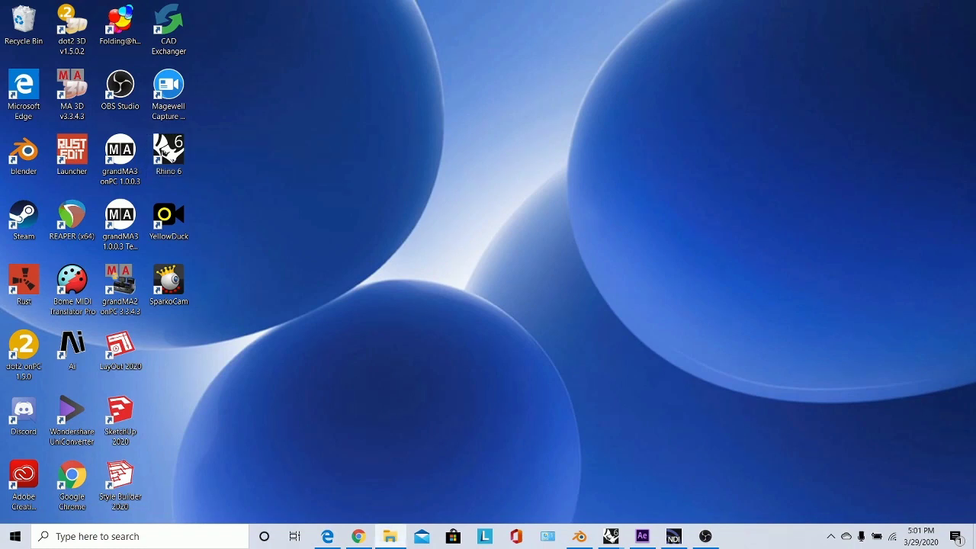
pyautogui.moveTo(975, 229); pyautogui.dragTo(601, 64)
pyautogui.click(404, 153)
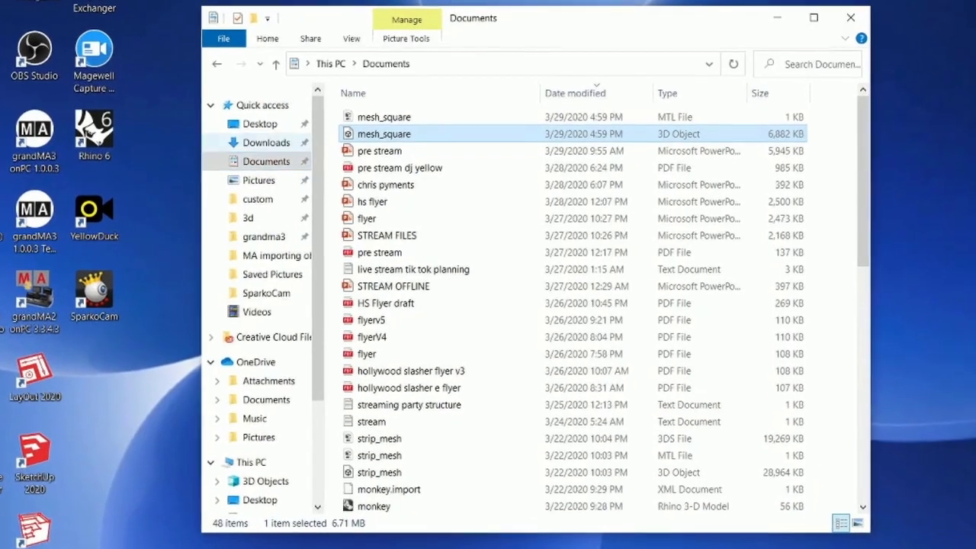
pyautogui.click(284, 150)
pyautogui.click(267, 161)
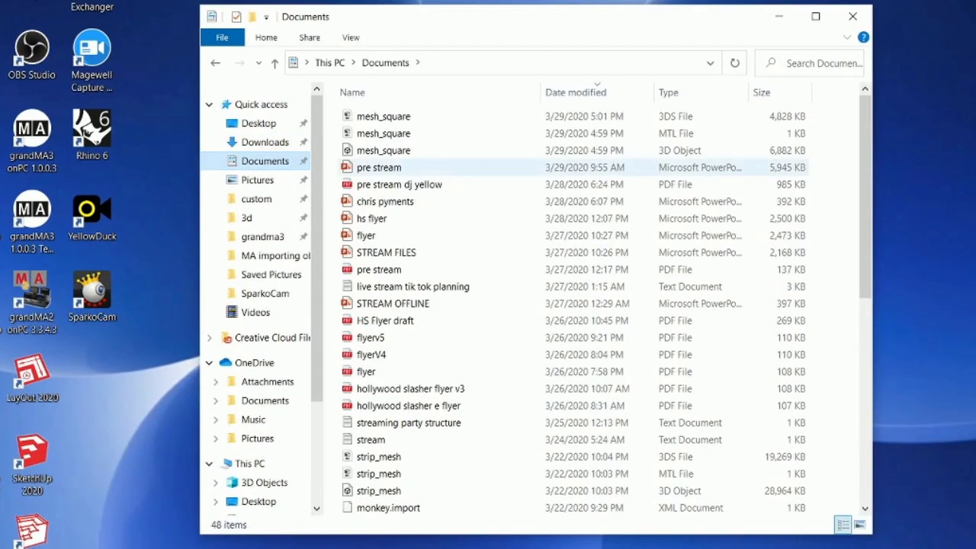
pyautogui.click(384, 116)
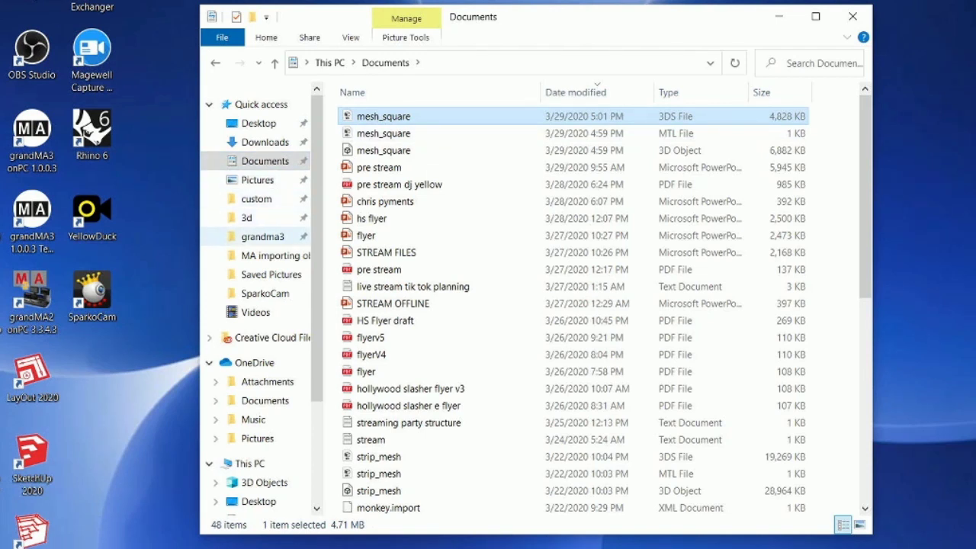
# Browse the custom mesh folder and its parent folders meshes and set in the gma3_1.0.0 fixture library
pyautogui.click(256, 198)
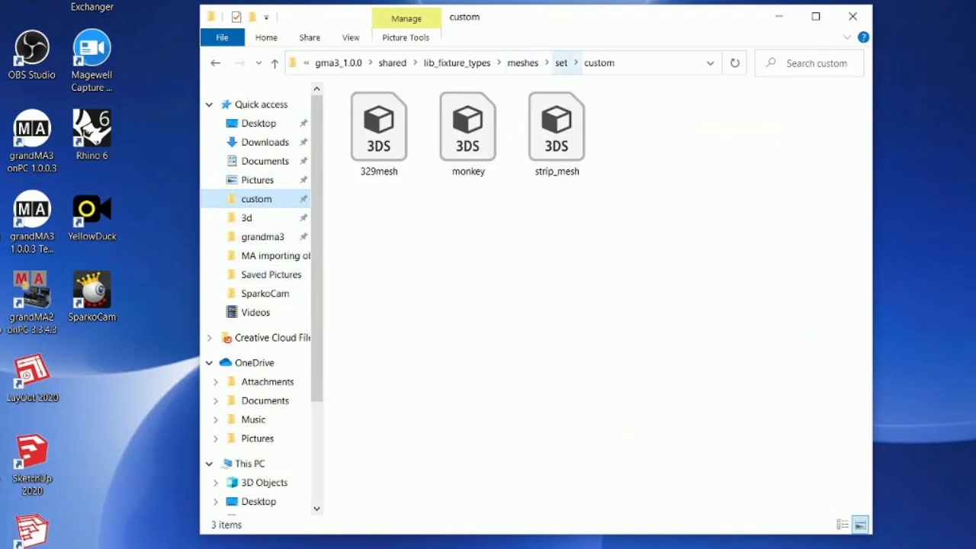
pyautogui.click(561, 63)
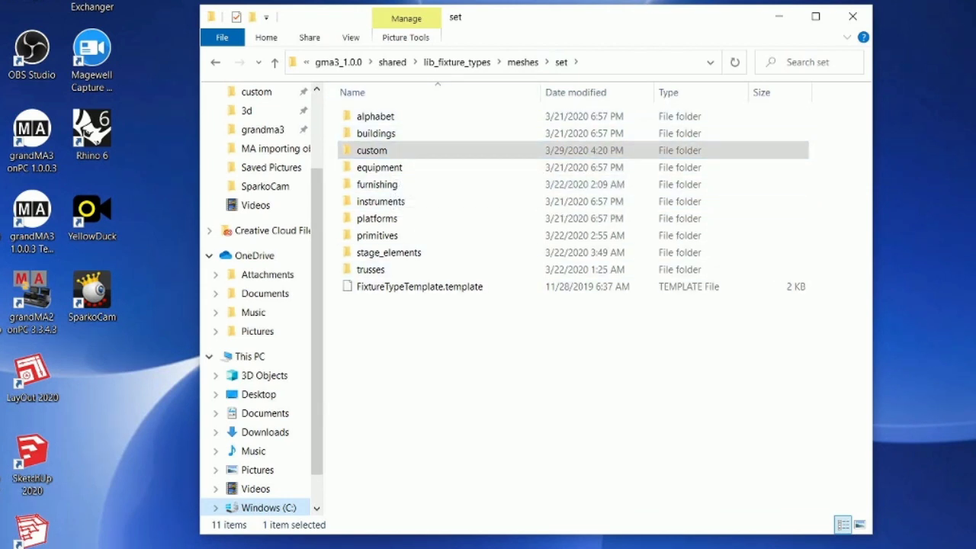
pyautogui.click(526, 359)
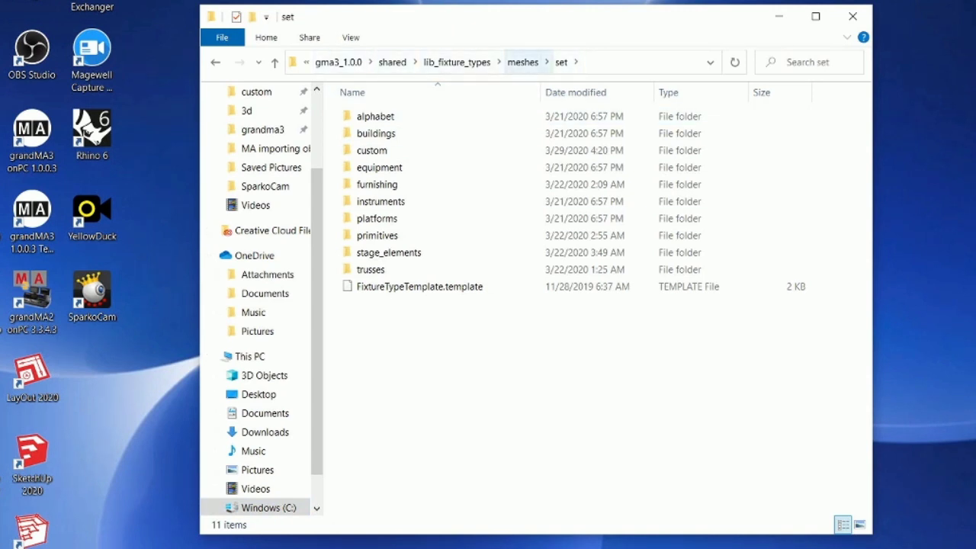
pyautogui.click(523, 61)
pyautogui.press('Return')
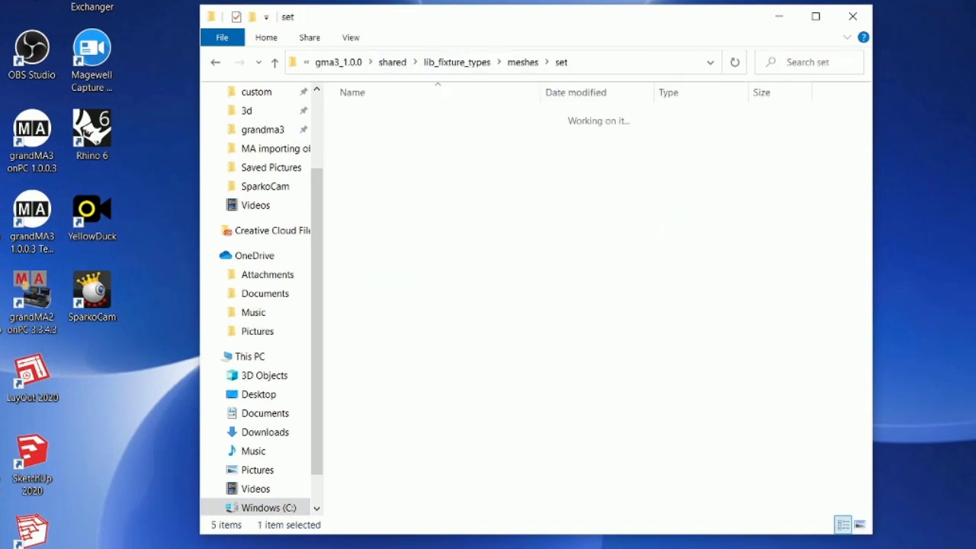
pyautogui.rightClick(406, 333)
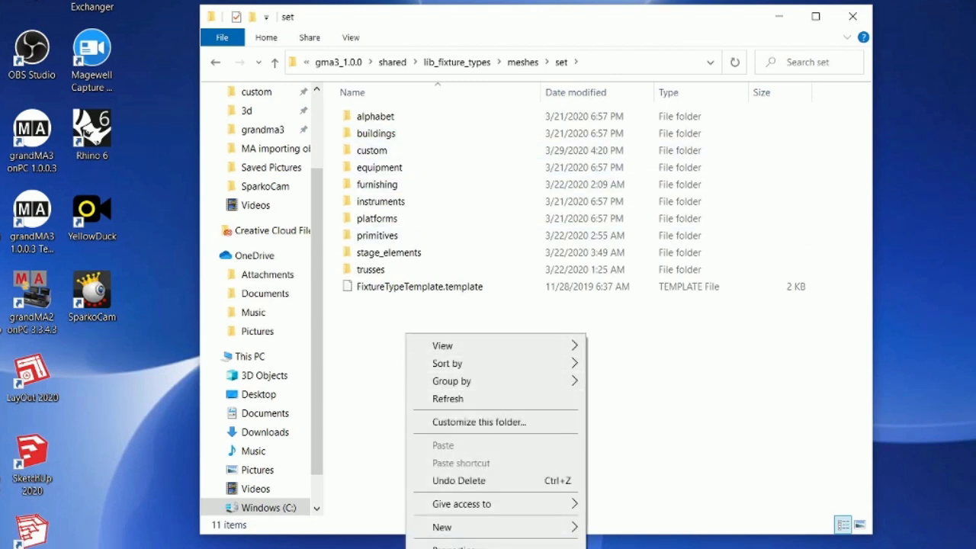
pyautogui.moveTo(450, 527)
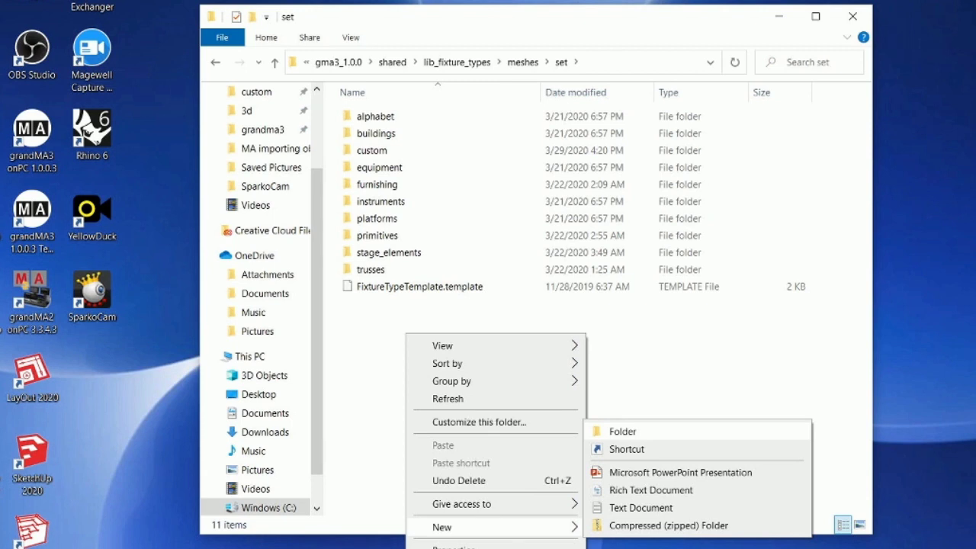
pyautogui.press('Escape')
pyautogui.press('Escape')
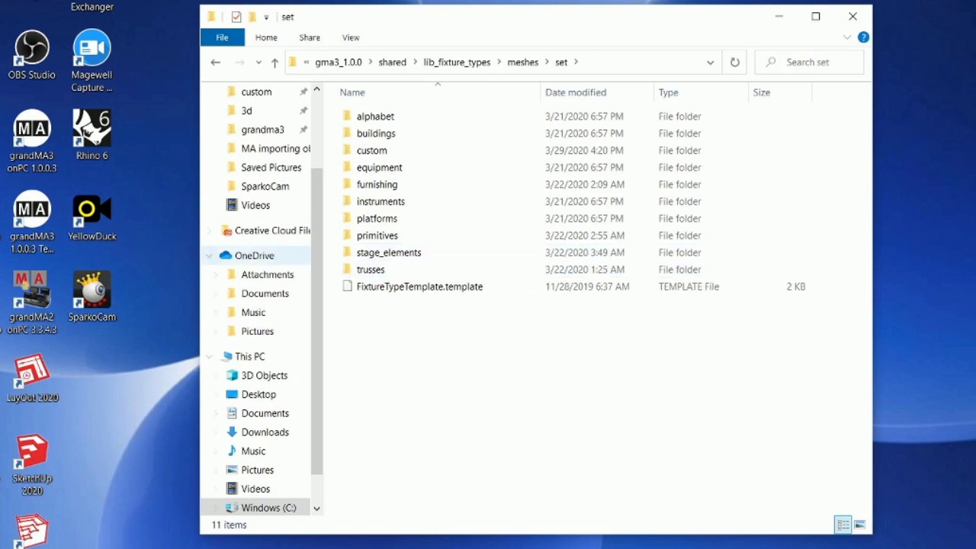
# Move the mesh_square 3DS file from Documents into the custom mesh folder and open that folder
pyautogui.click(265, 413)
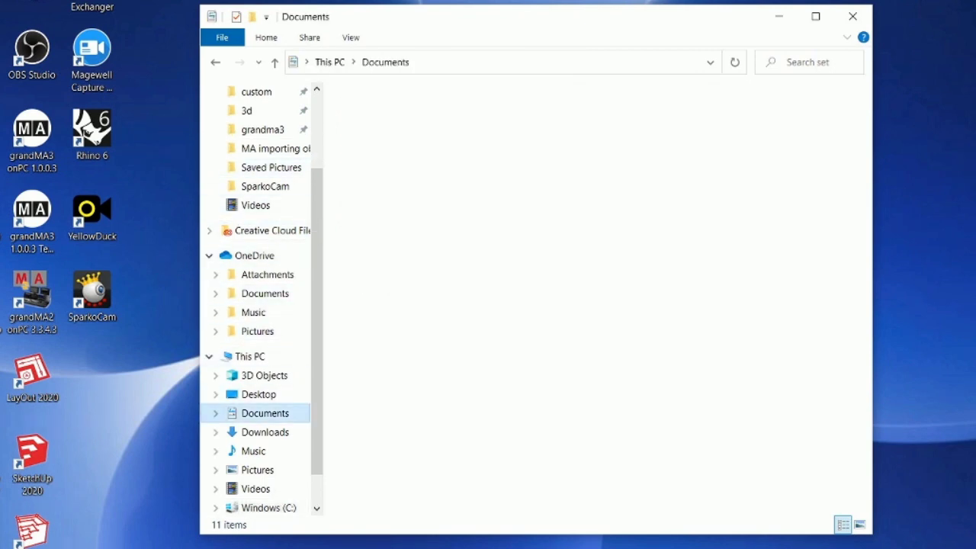
pyautogui.click(384, 116)
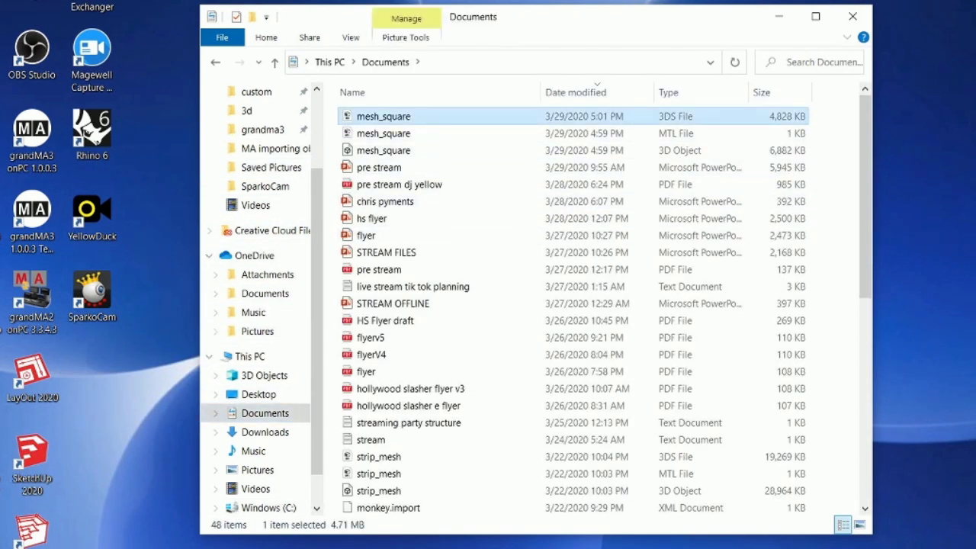
pyautogui.moveTo(383, 116); pyautogui.dragTo(255, 130)
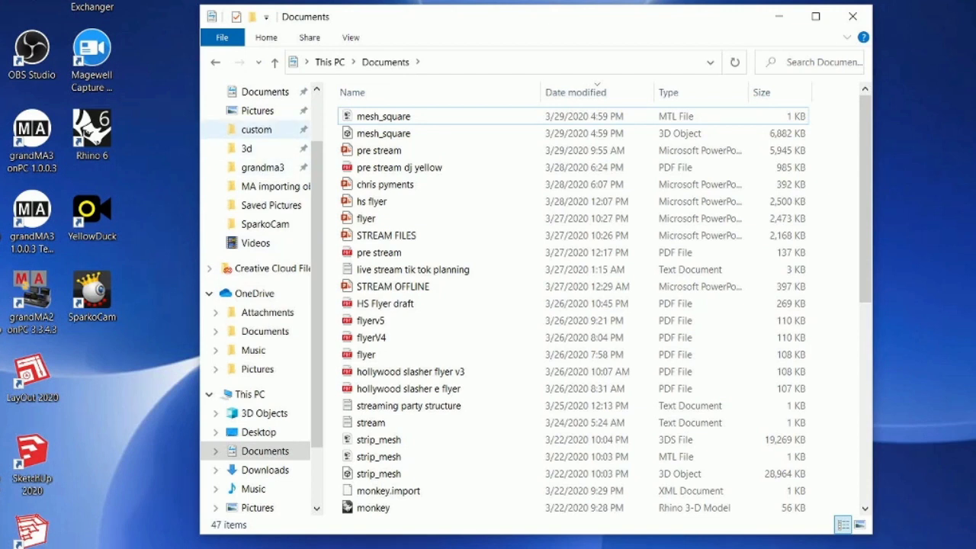
pyautogui.click(256, 129)
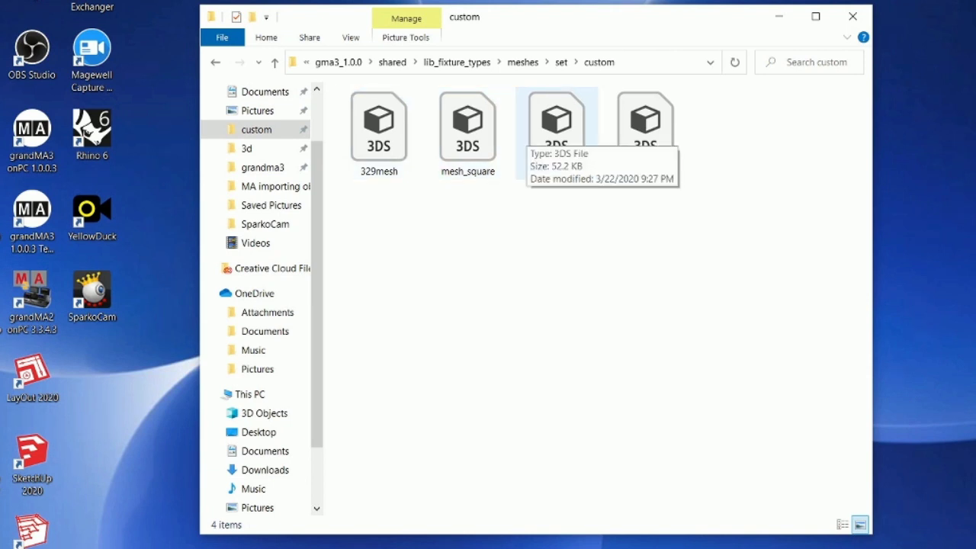
# Open the grandma3 folder under lib_fixture_types and look through its fixture XML files
pyautogui.click(247, 149)
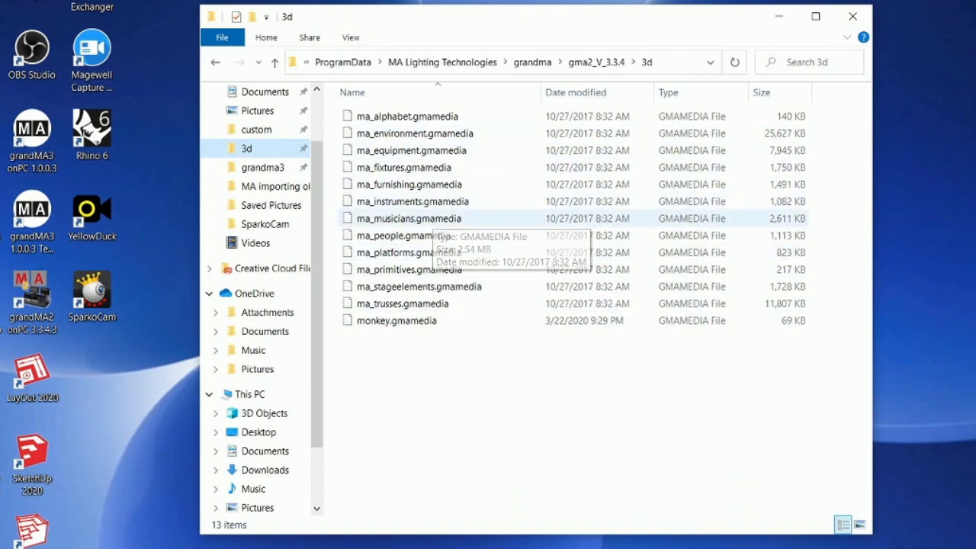
pyautogui.click(263, 168)
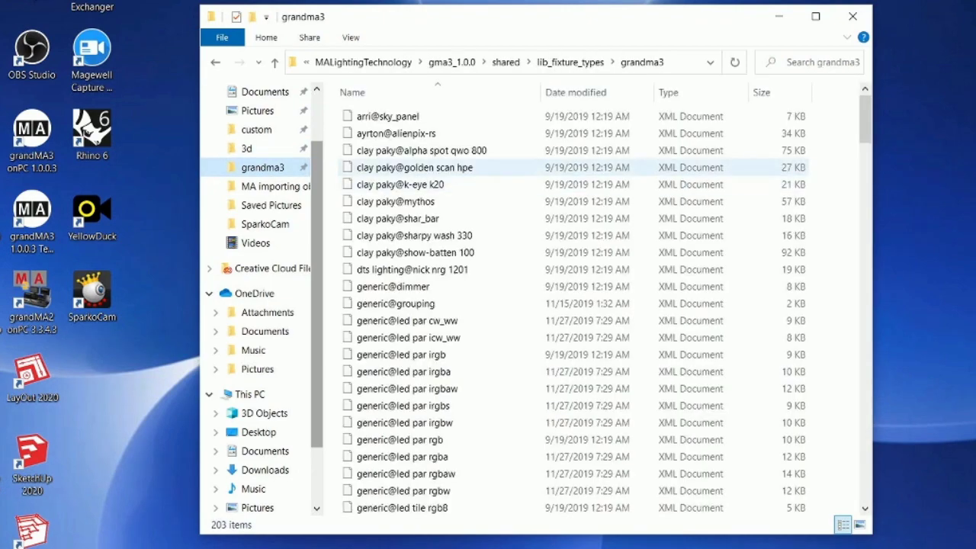
pyautogui.scroll(-5, 695, 107)
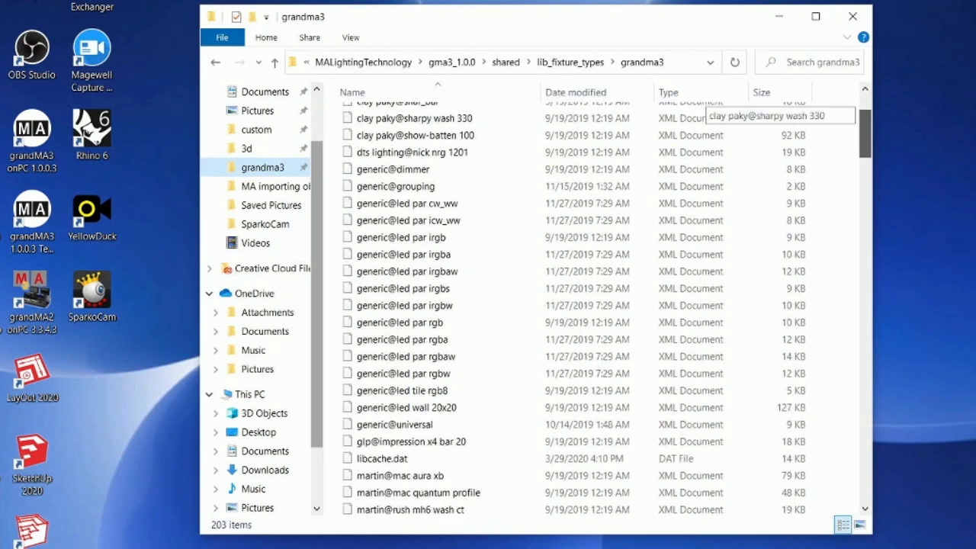
pyautogui.scroll(-4, 695, 106)
pyautogui.scroll(6, 695, 106)
pyautogui.scroll(3, 695, 111)
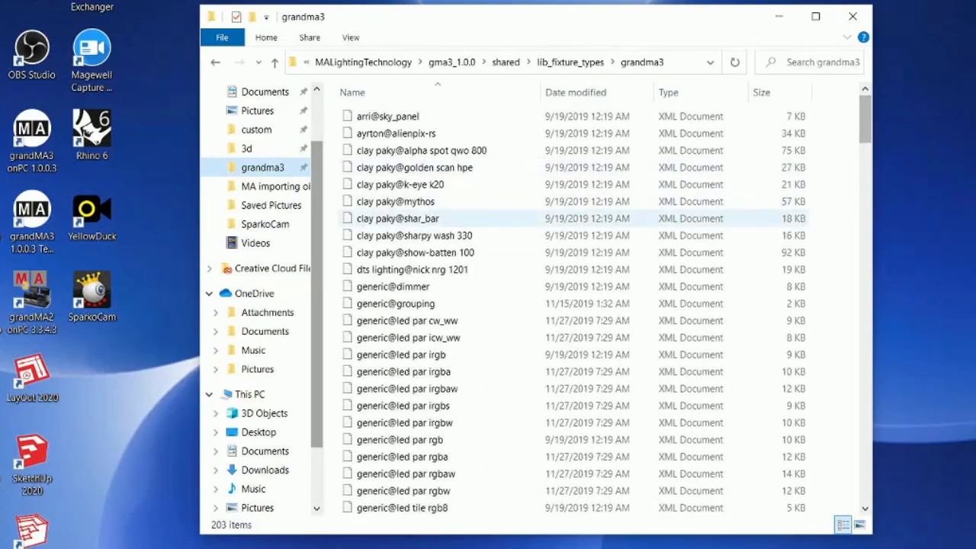
pyautogui.scroll(-4, 427, 210)
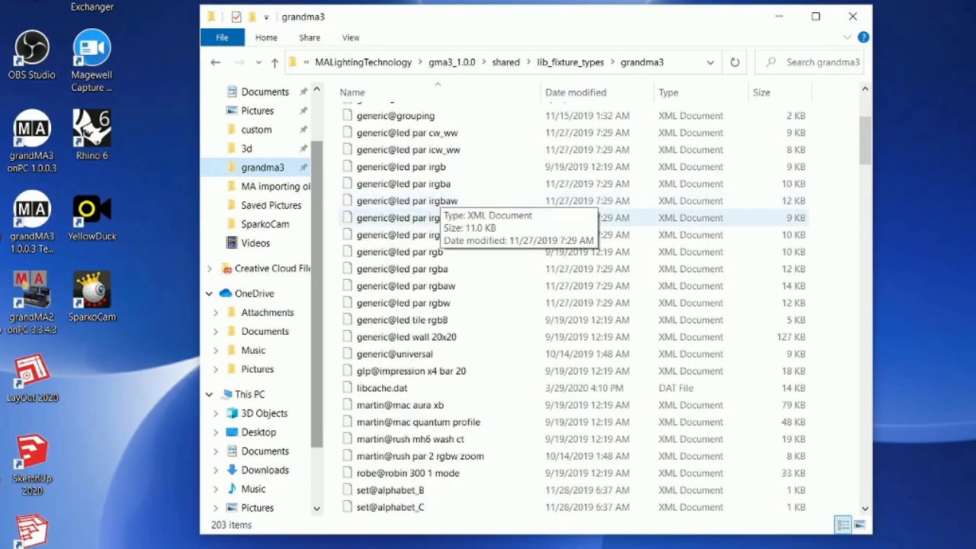
# Open the generic@led par irgbs XML file to view its contents, and close it again
pyautogui.click(426, 217)
pyautogui.rightClick(411, 218)
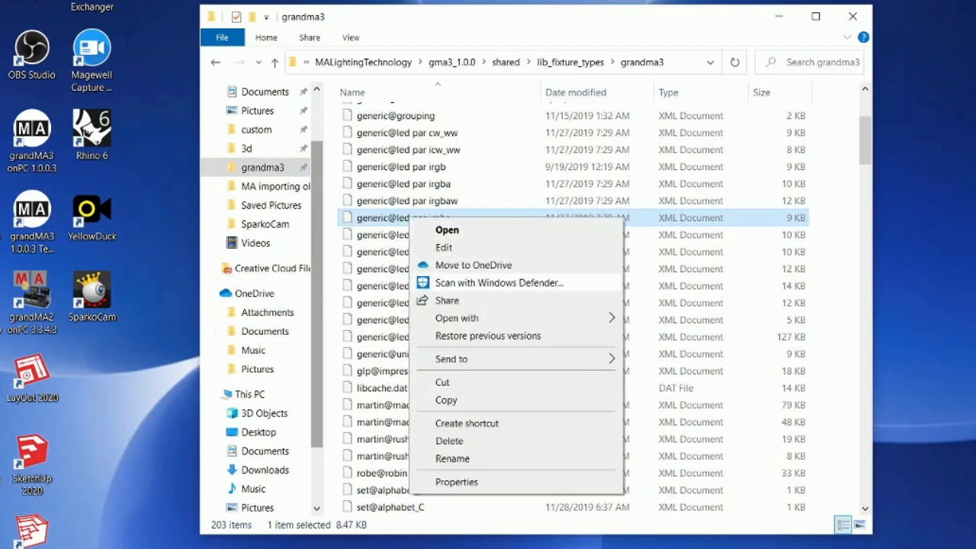
pyautogui.press('Escape')
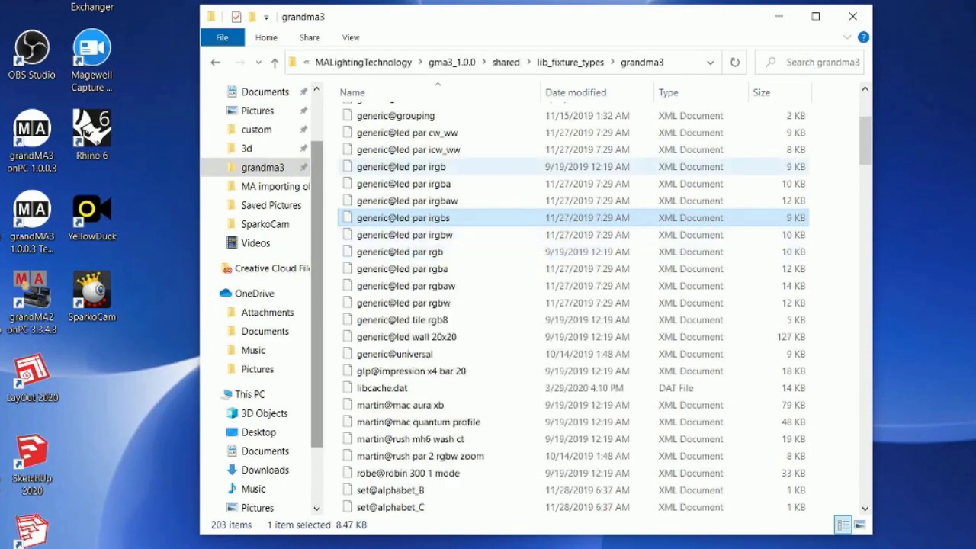
pyautogui.press('Return')
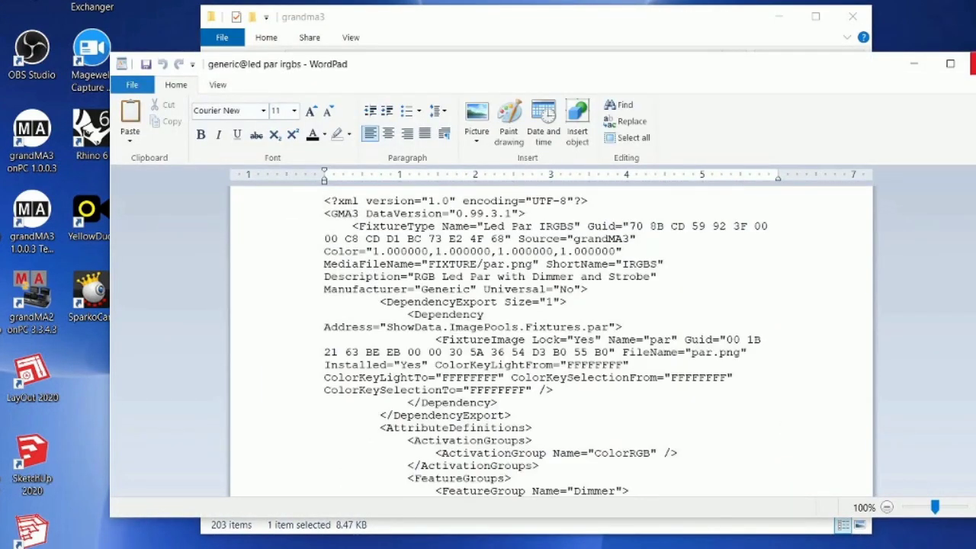
pyautogui.click(973, 64)
# Duplicate the set@alphabet_B XML file within the grandma3 folder
pyautogui.scroll(-6, 705, 137)
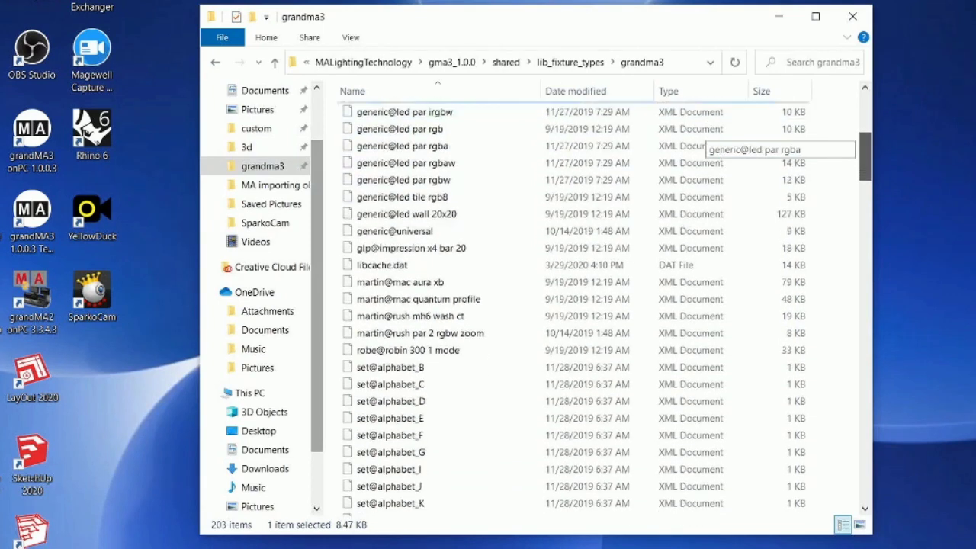
pyautogui.scroll(1, 705, 141)
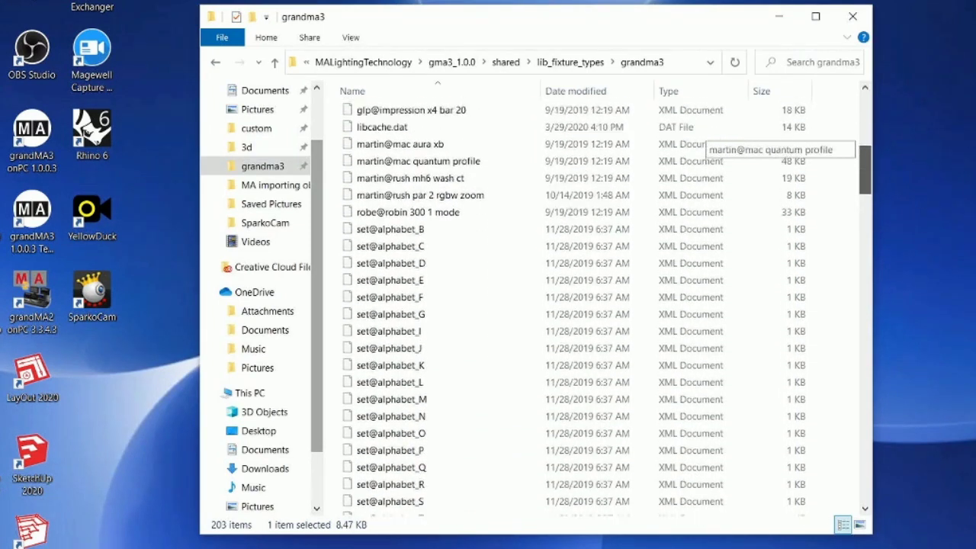
pyautogui.click(389, 233)
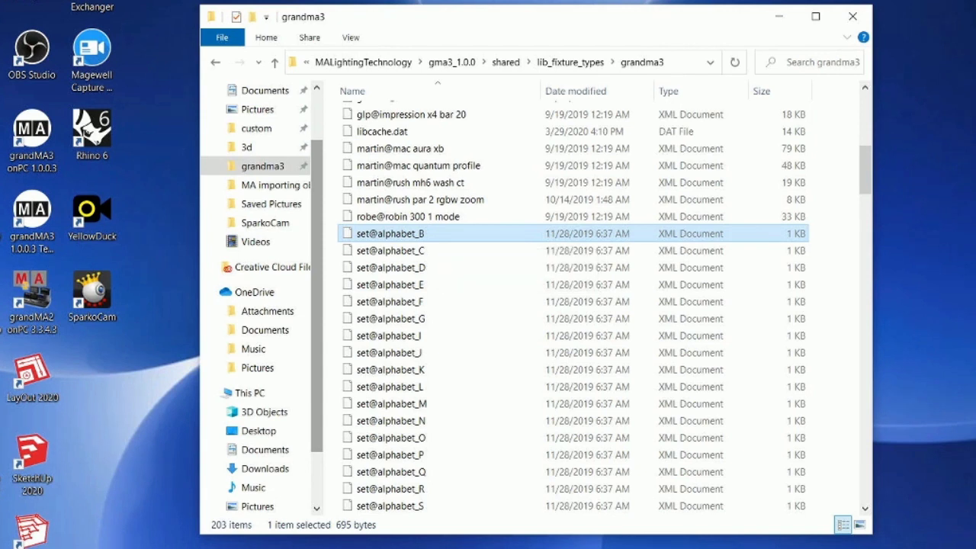
pyautogui.hotkey('ctrl', 'v')
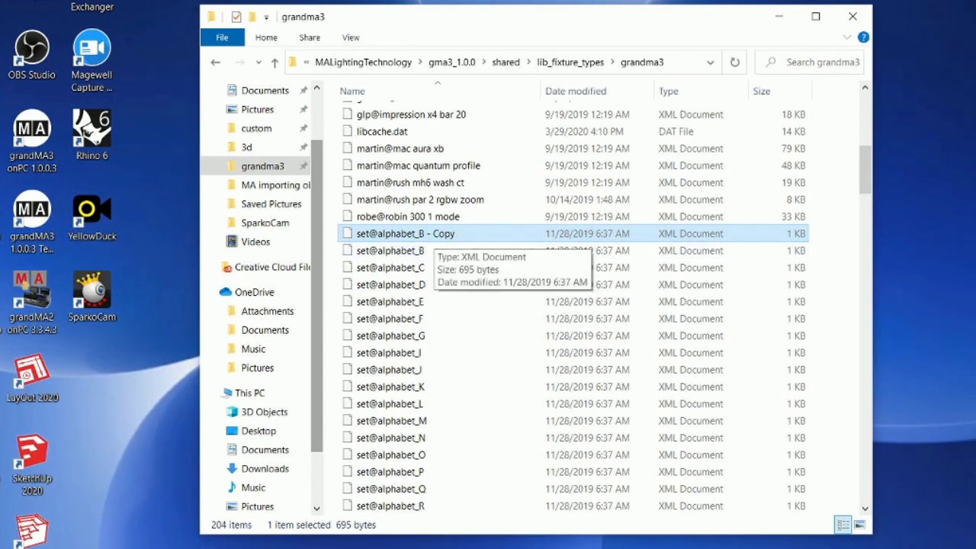
# Rename the set@alphabet_B copy as set@mesh_square, accepting the numbered name set@mesh_square (2)
pyautogui.click(444, 233)
pyautogui.moveTo(455, 234); pyautogui.dragTo(378, 234)
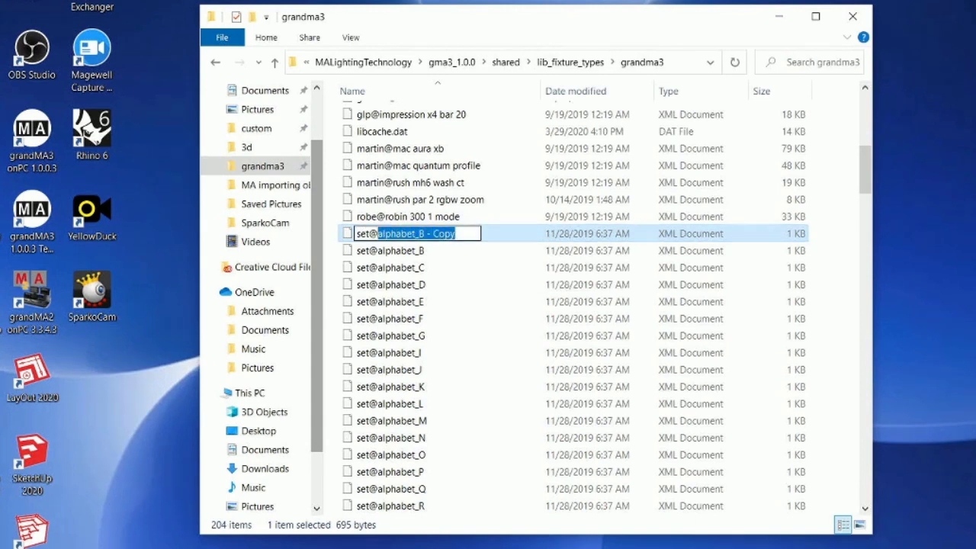
pyautogui.write('mes')
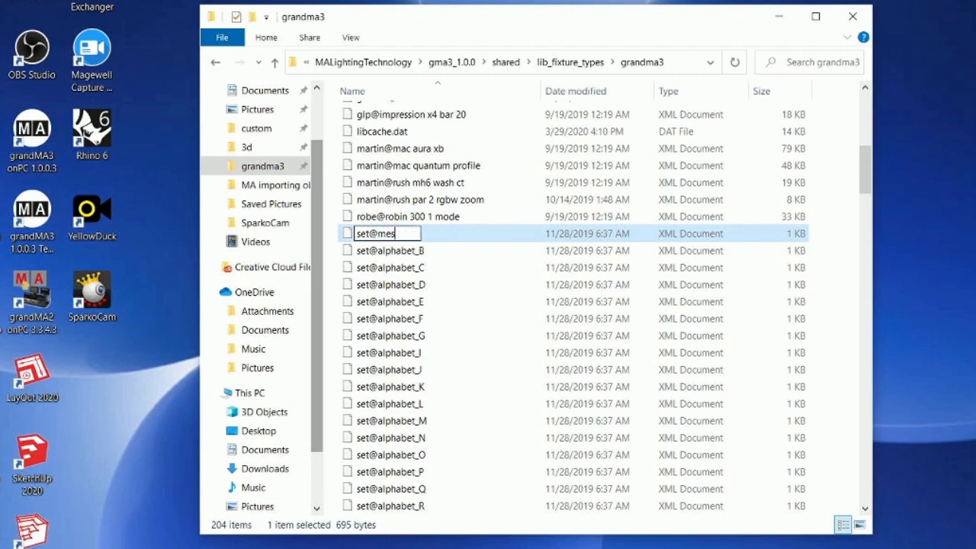
pyautogui.write('h_square')
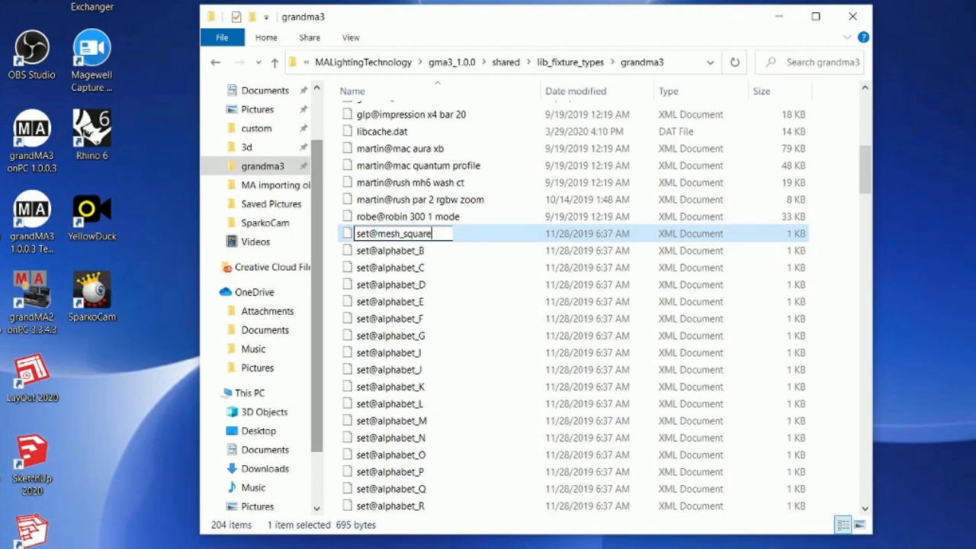
pyautogui.press('Return')
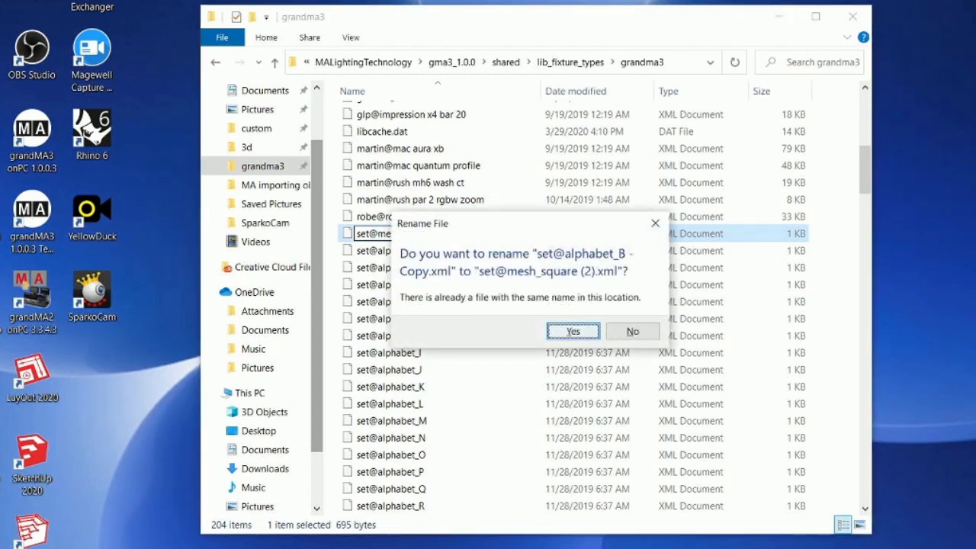
pyautogui.press('Return')
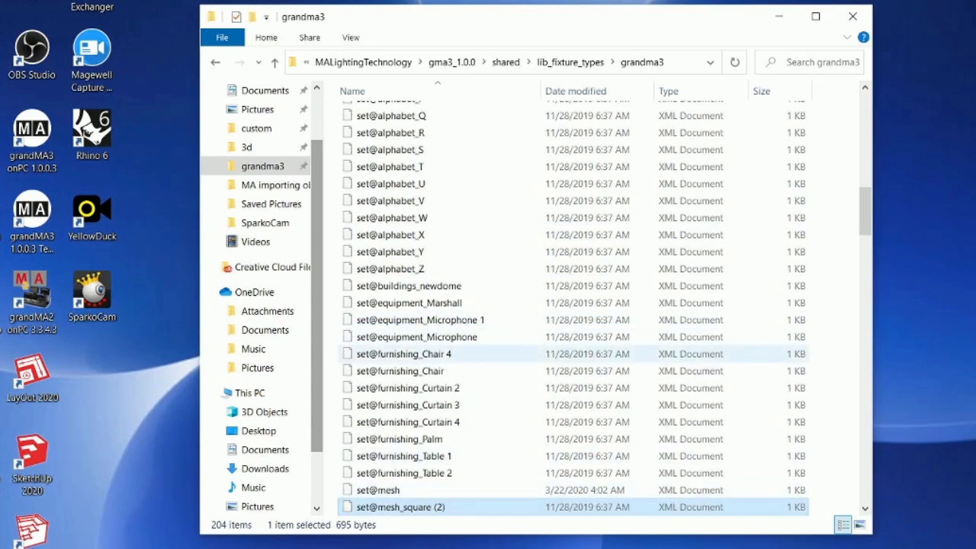
# Delete the older set@mesh_square XML file dated 3/29/2020 from the grandma3 folder
pyautogui.scroll(-3, 412, 373)
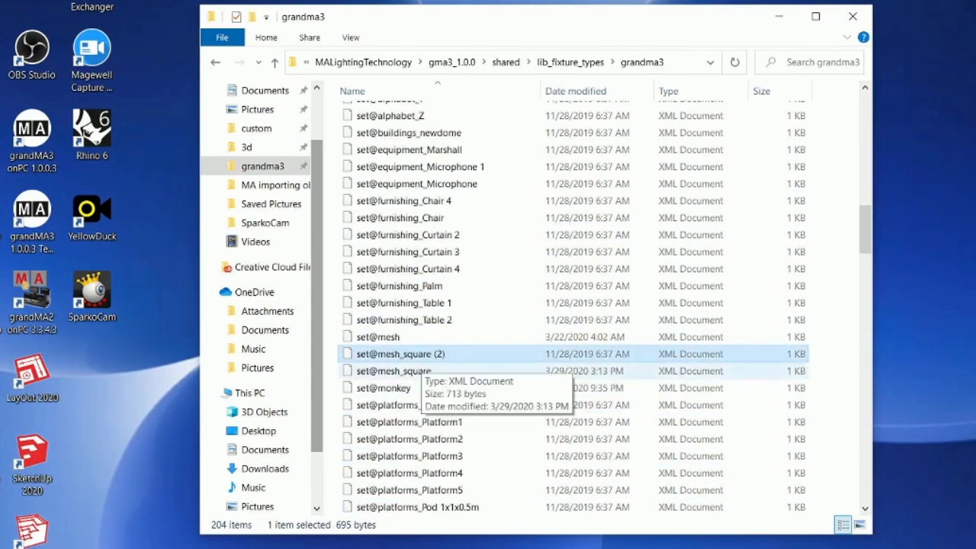
pyautogui.click(411, 370)
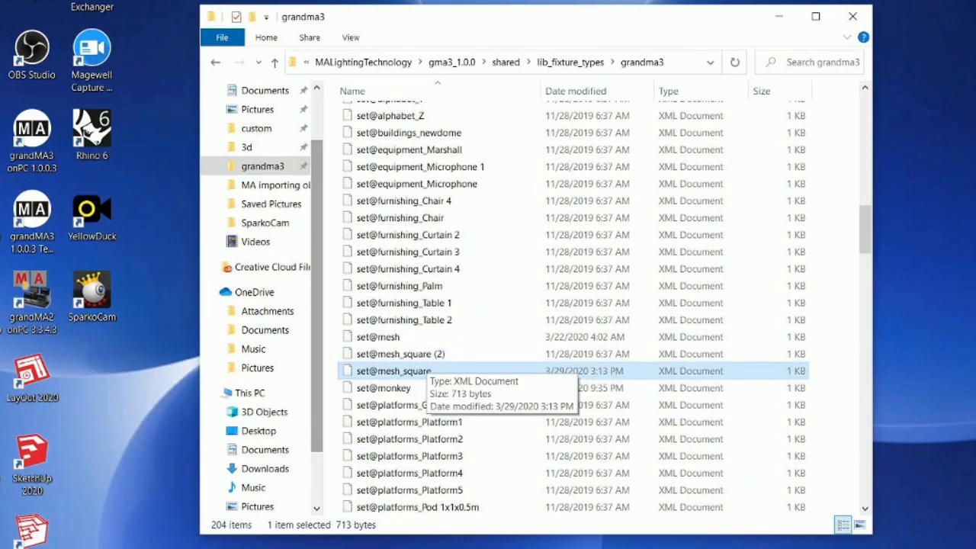
pyautogui.press('Delete')
# Rename the set@mesh_square (2) XML file as set@mesh_square
pyautogui.rightClick(425, 353)
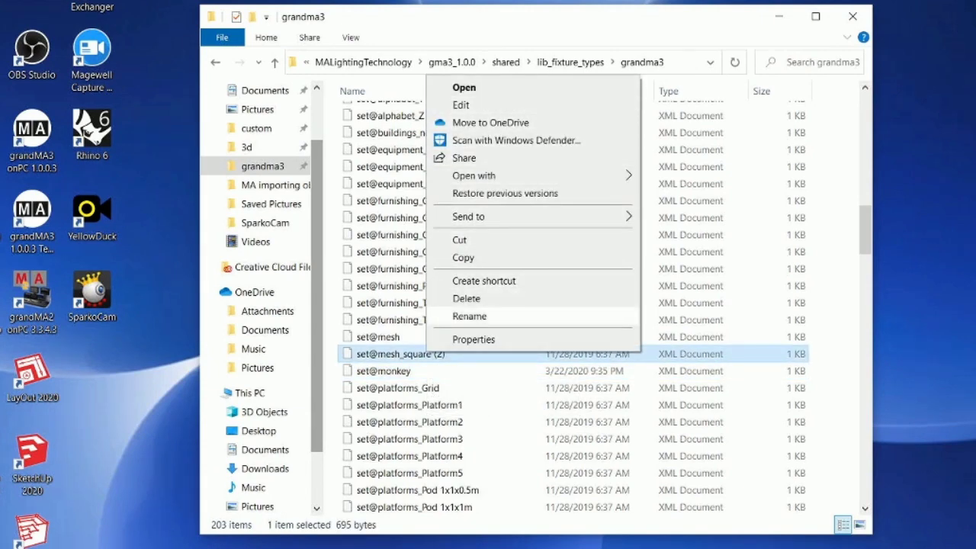
pyautogui.click(469, 316)
pyautogui.press('End')
pyautogui.press('BackSpace')
pyautogui.press('BackSpace')
pyautogui.press('BackSpace')
pyautogui.press('BackSpace')
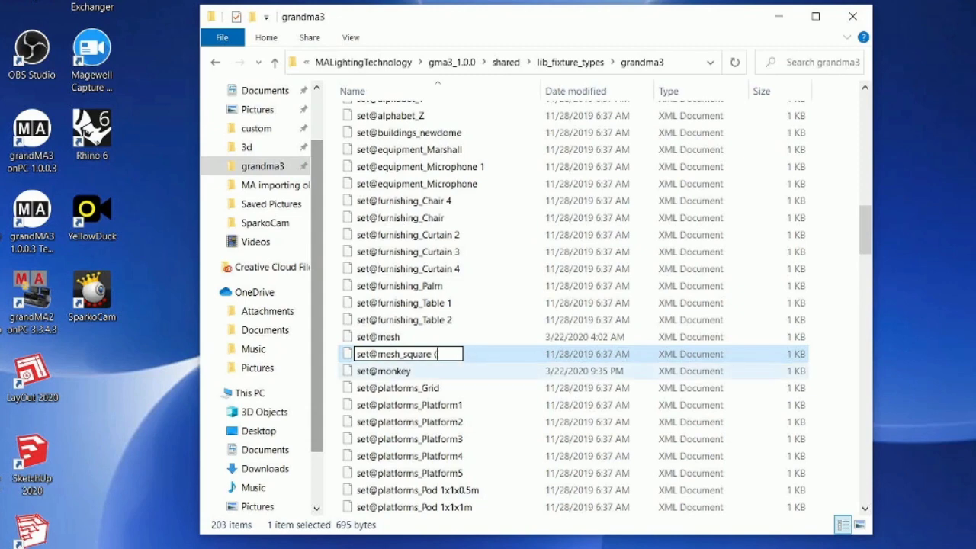
pyautogui.press('Return')
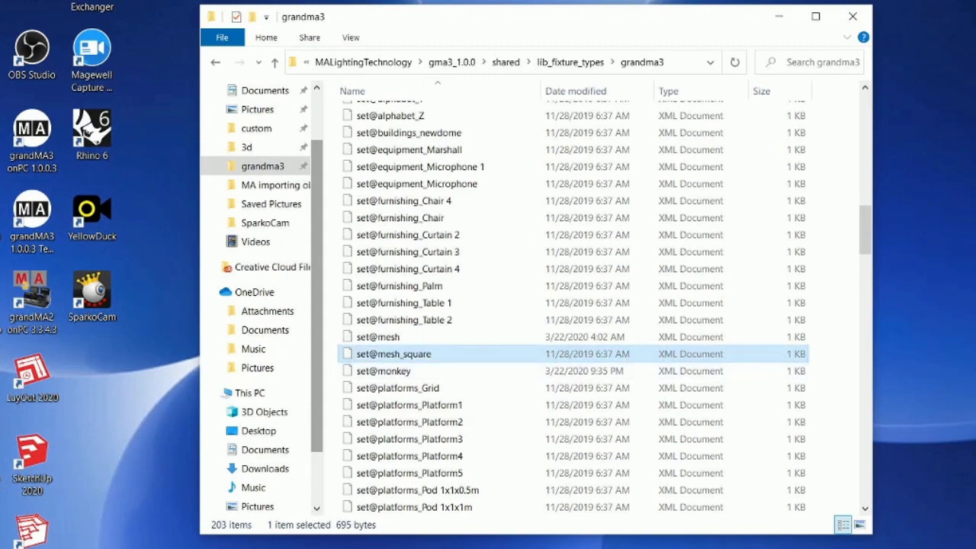
# Open the set@mesh_square XML file in WordPad and set its FixtureType Name to mesh_square
pyautogui.rightClick(423, 355)
pyautogui.click(458, 109)
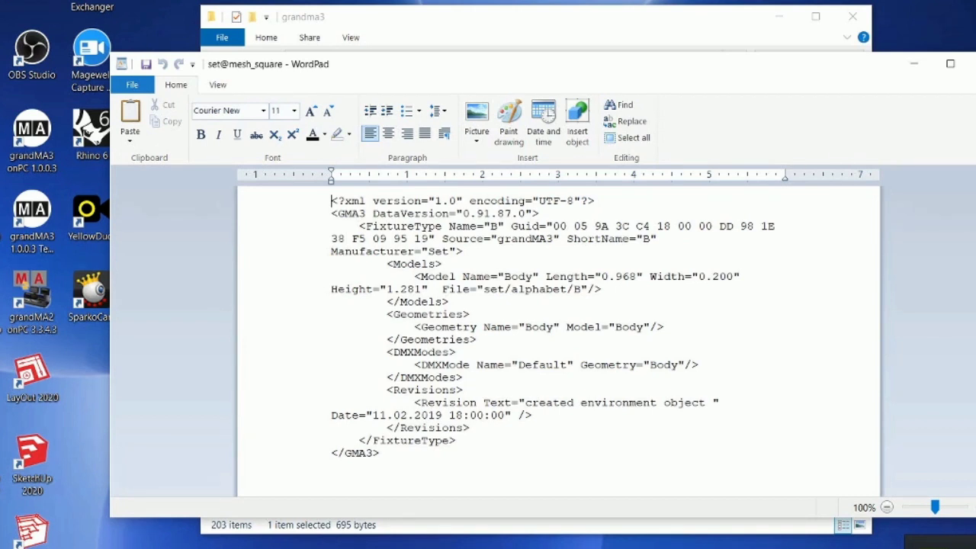
pyautogui.hotkey('shift', 'Right')
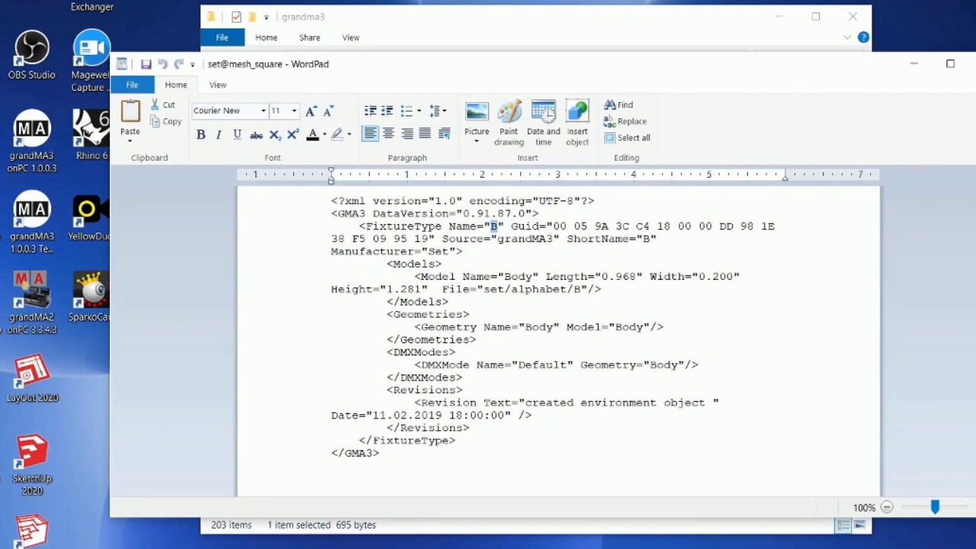
pyautogui.write('mesah')
pyautogui.write(')square')
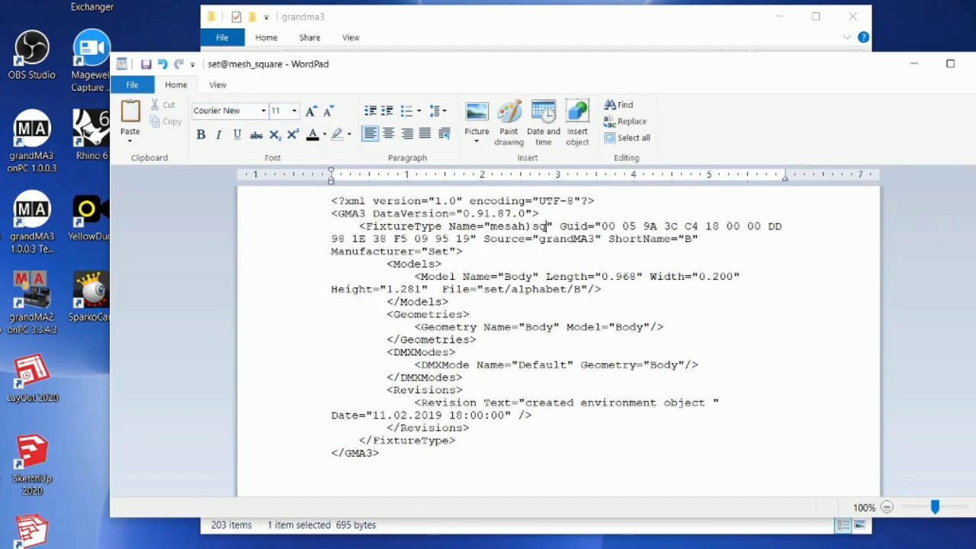
pyautogui.press('Left')
pyautogui.press('Left')
pyautogui.press('Left')
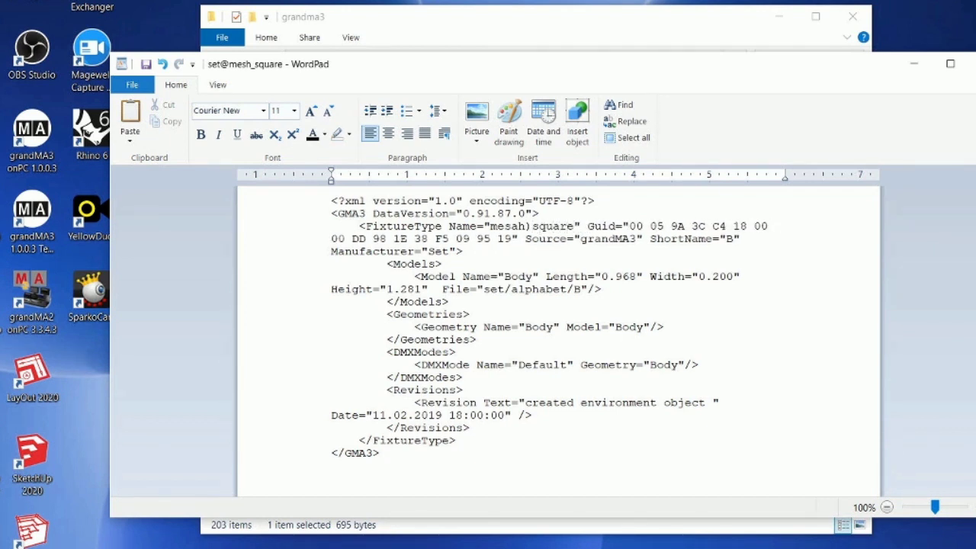
pyautogui.press('BackSpace')
pyautogui.press('BackSpace')
pyautogui.press('BackSpace')
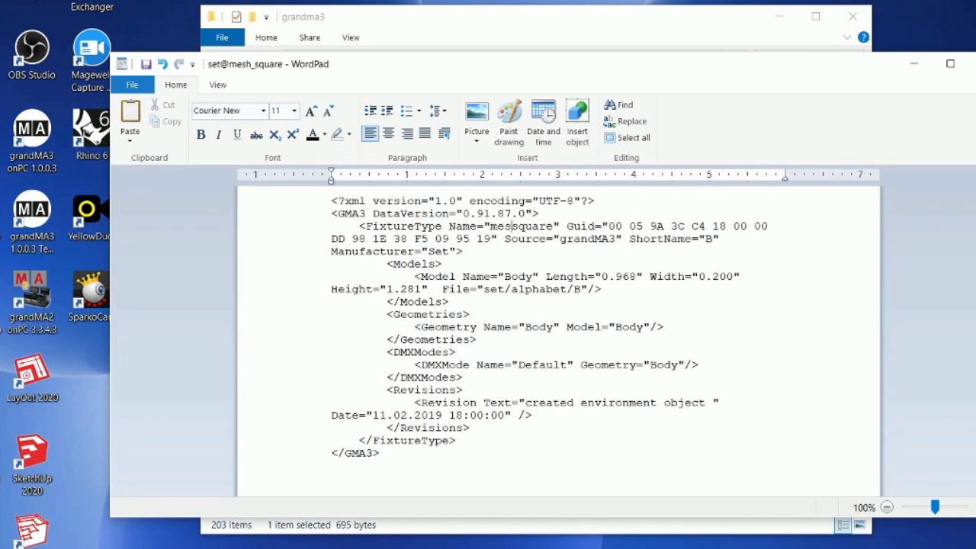
pyautogui.write('h_')
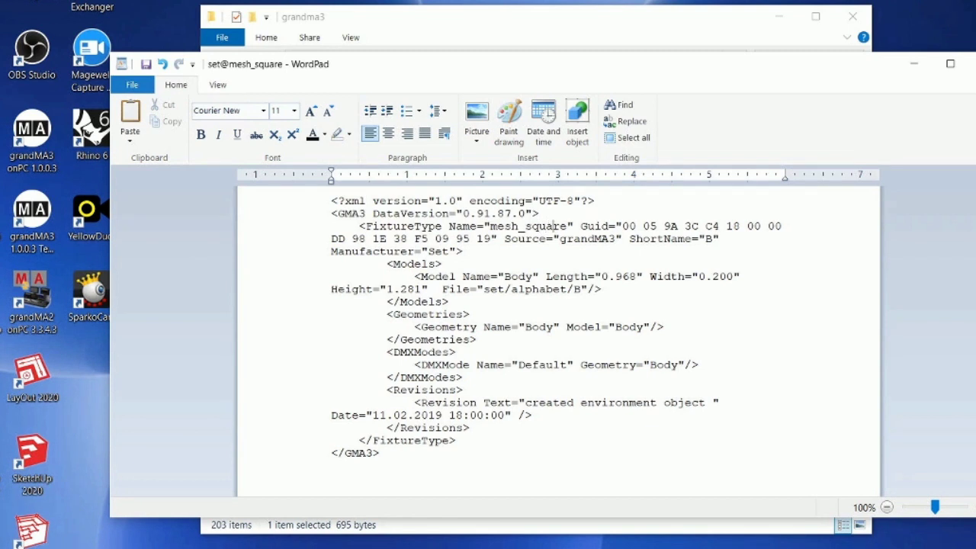
# Copy the FixtureType name mesh_square and use it to replace the ShortName value
pyautogui.moveTo(568, 226); pyautogui.dragTo(490, 227)
pyautogui.hotkey('ctrl', 'c')
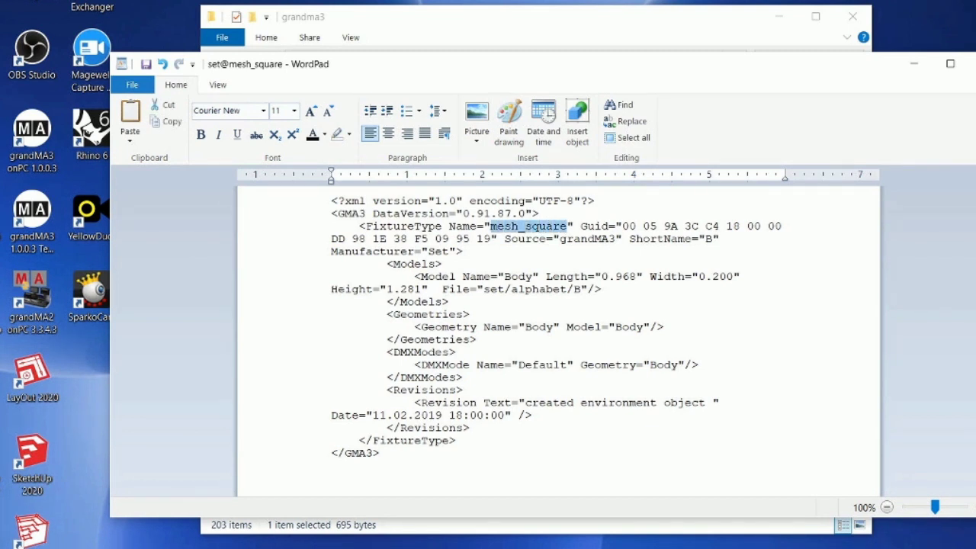
pyautogui.click(547, 238)
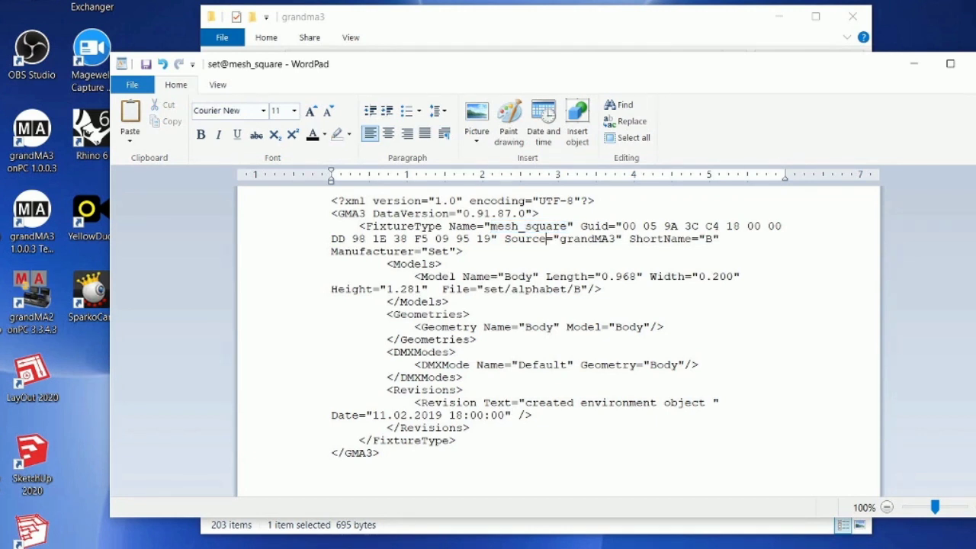
pyautogui.moveTo(705, 239); pyautogui.dragTo(713, 239)
pyautogui.hotkey('ctrl', 'v')
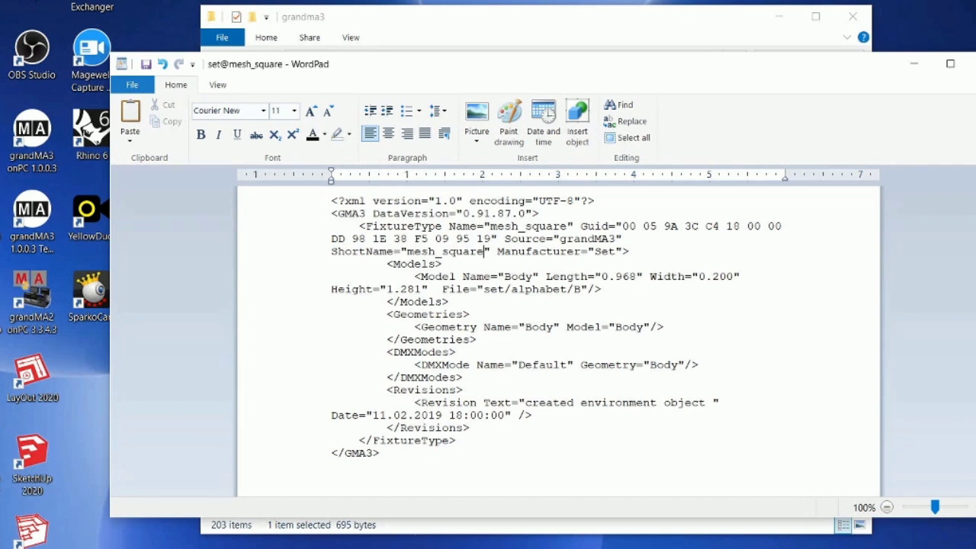
# Set the Body model's Length to 8, Width to 1 and Height to 8 in the XML
pyautogui.moveTo(601, 277); pyautogui.dragTo(637, 277)
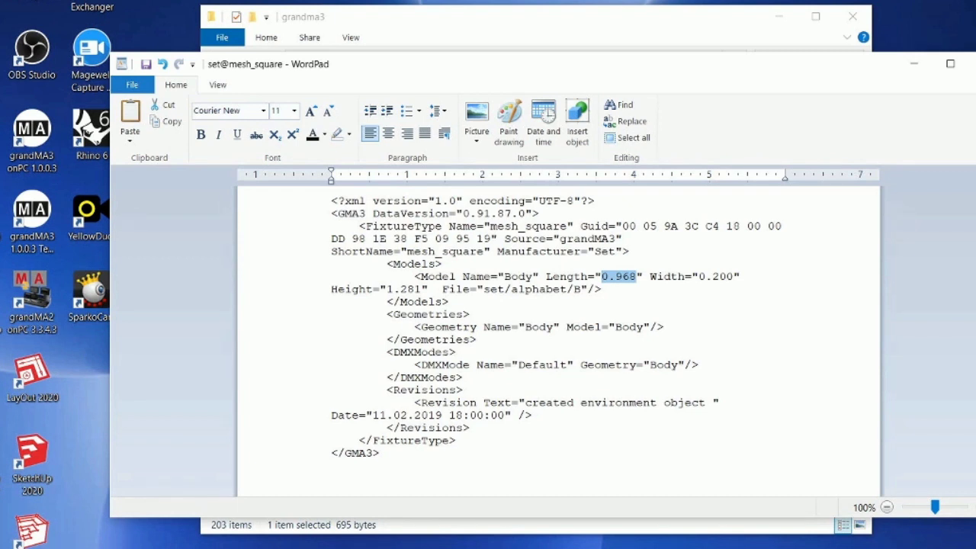
pyautogui.write('8')
pyautogui.moveTo(670, 275); pyautogui.dragTo(706, 276)
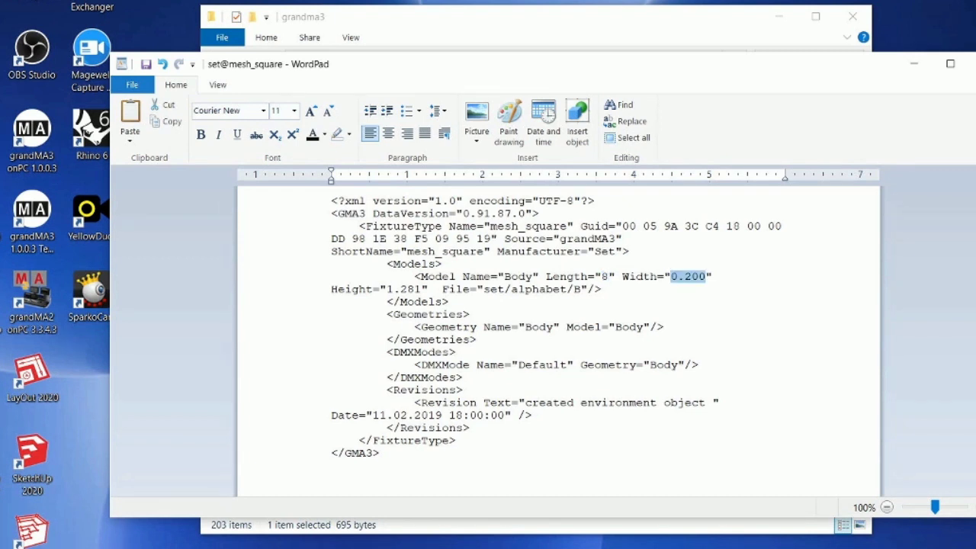
pyautogui.write('1')
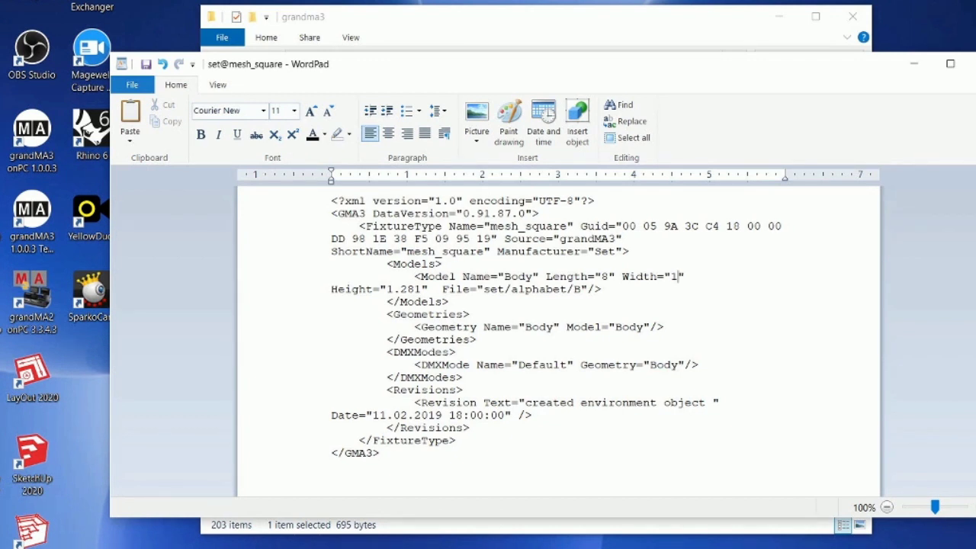
pyautogui.moveTo(387, 289); pyautogui.dragTo(421, 289)
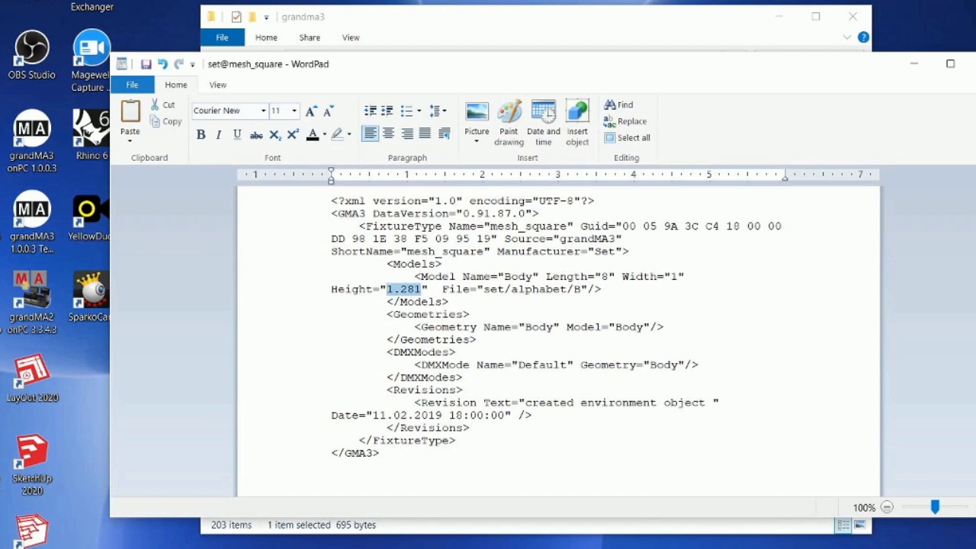
pyautogui.write('87')
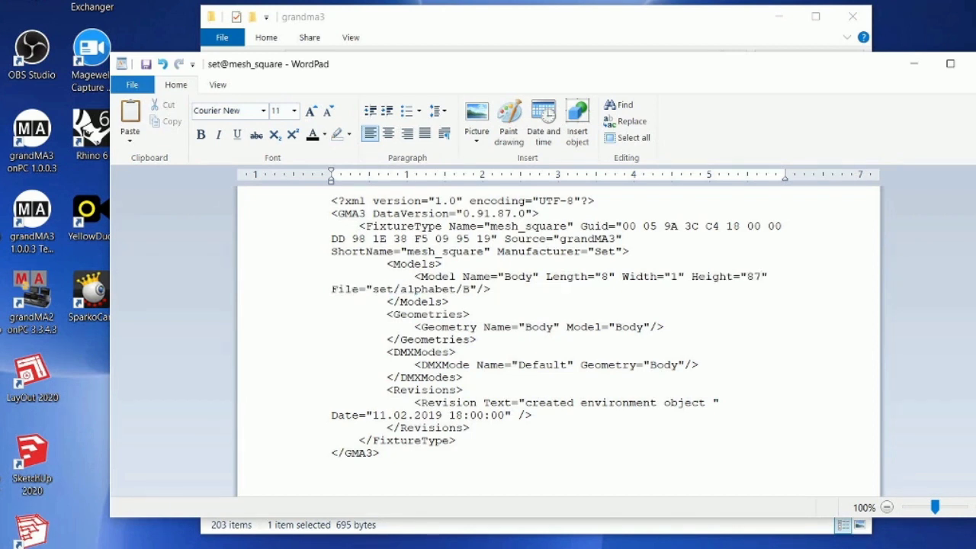
pyautogui.press('BackSpace')
# Change the Body model's File path to set/custom/mesh_square
pyautogui.moveTo(337, 289); pyautogui.dragTo(399, 289)
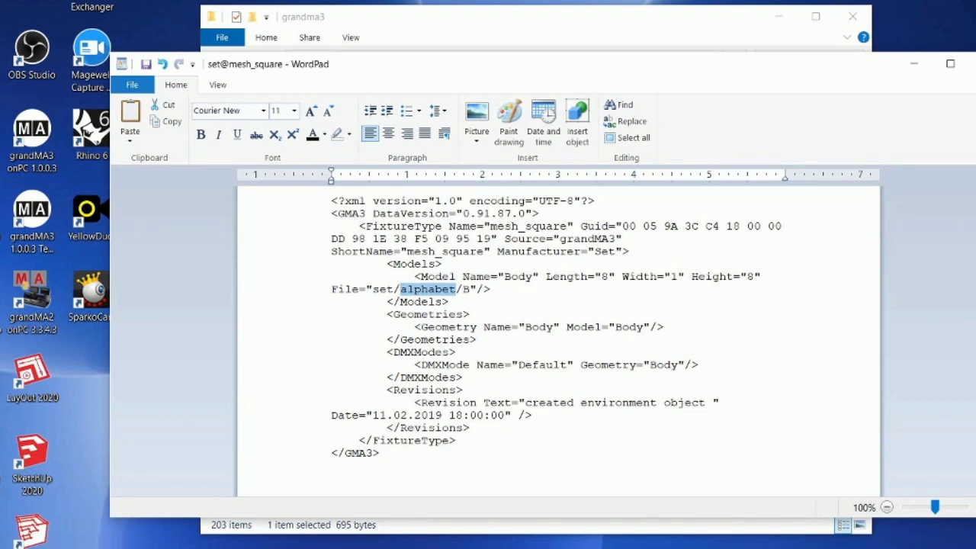
pyautogui.write('custom')
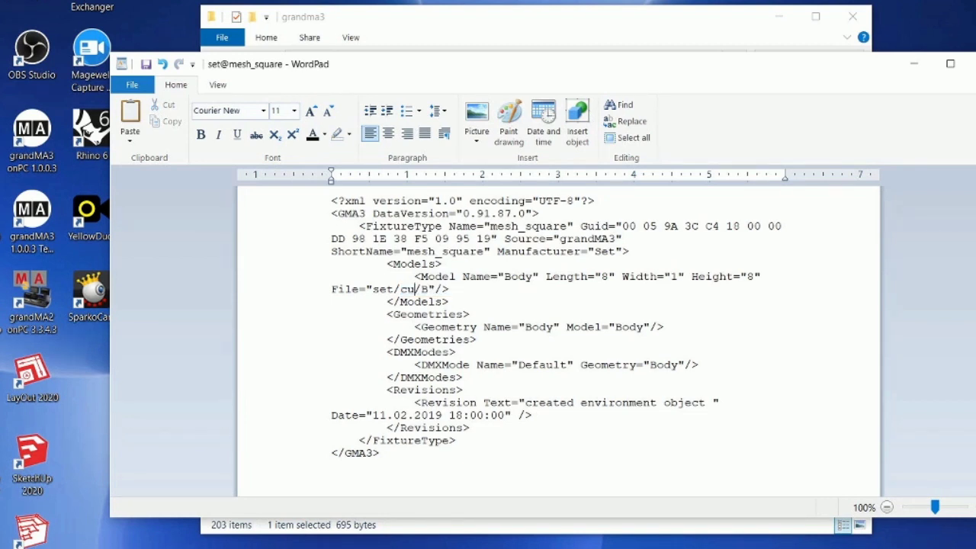
pyautogui.press('Right')
pyautogui.press('Right')
pyautogui.press('BackSpace')
pyautogui.write('mesh_square')
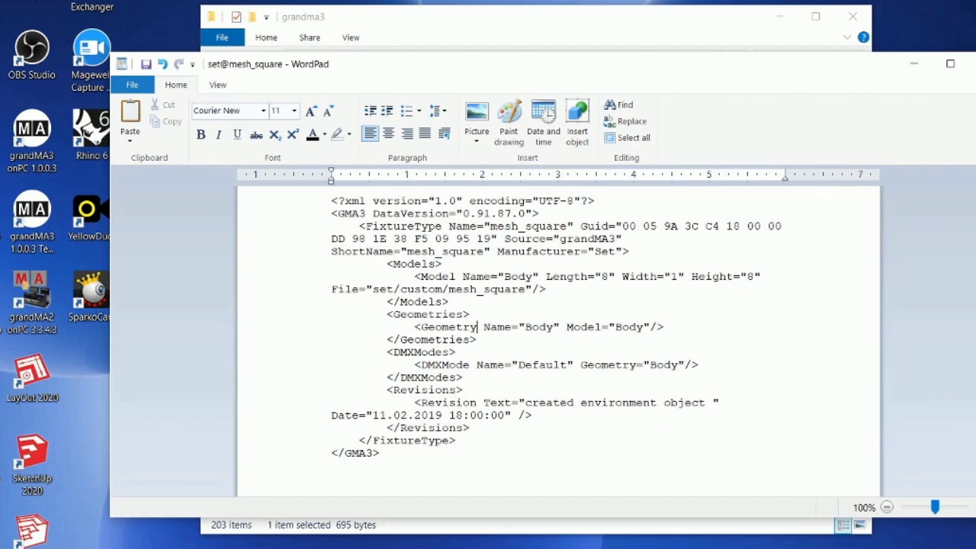
# Review the edited name, dimension and file path entries, and save and close the set@mesh_square file
pyautogui.moveTo(477, 225); pyautogui.dragTo(567, 225)
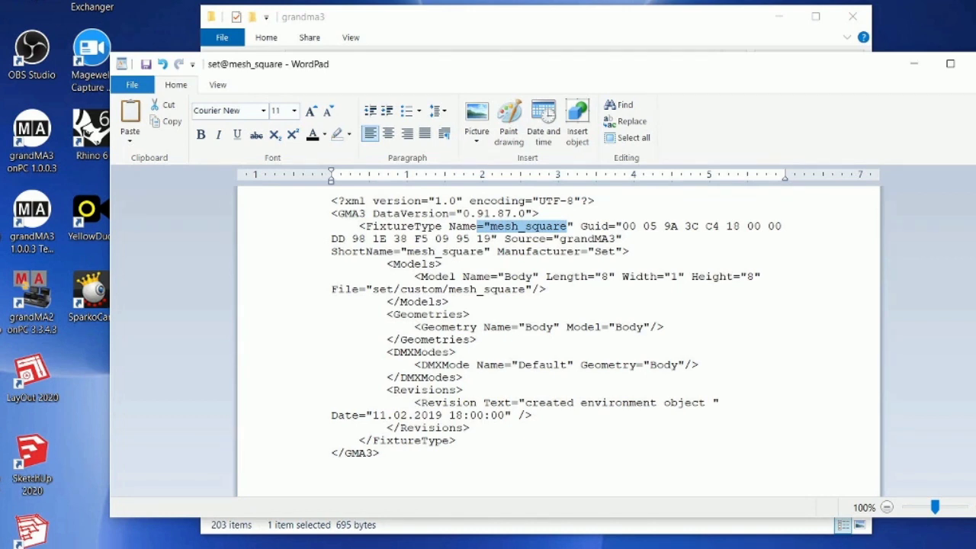
pyautogui.moveTo(333, 252); pyautogui.dragTo(483, 251)
pyautogui.moveTo(546, 275); pyautogui.dragTo(774, 275)
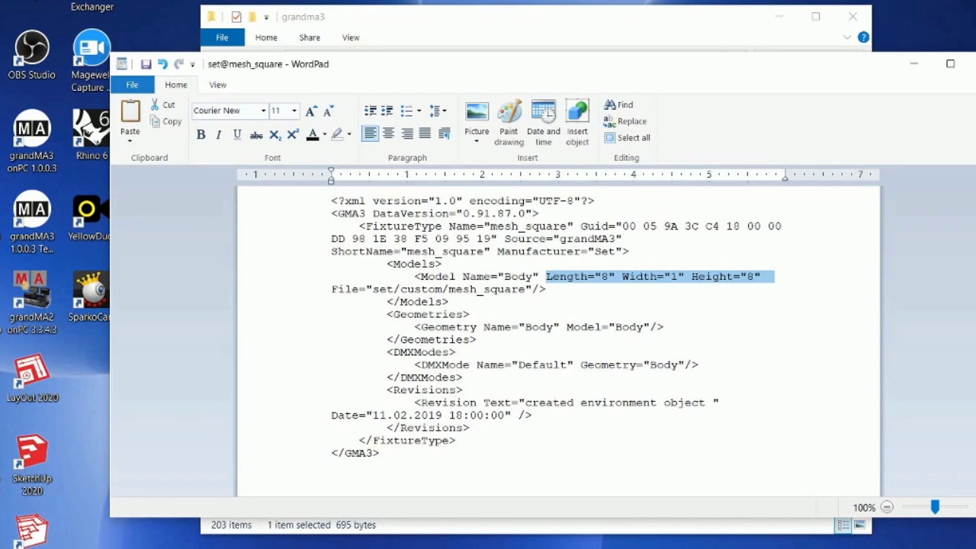
pyautogui.moveTo(331, 289); pyautogui.dragTo(552, 289)
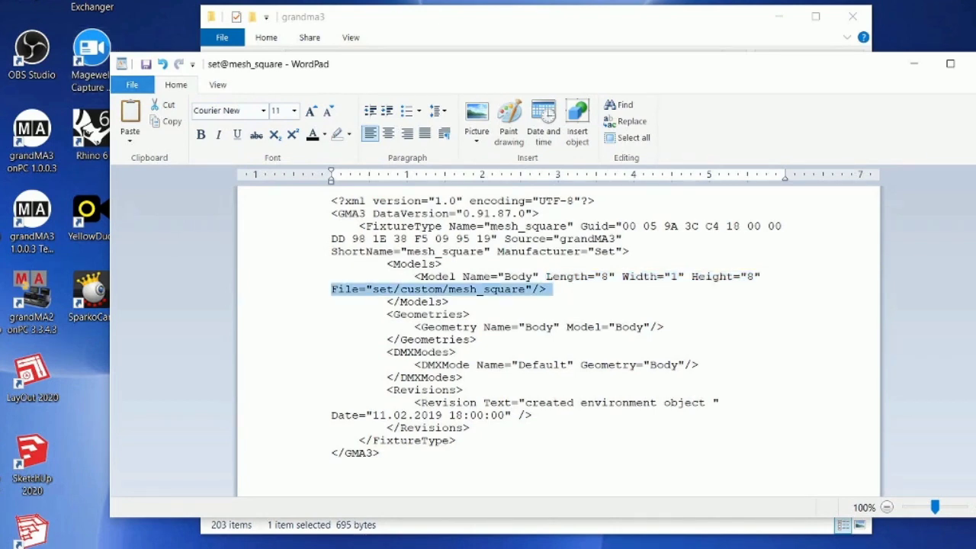
pyautogui.click(131, 85)
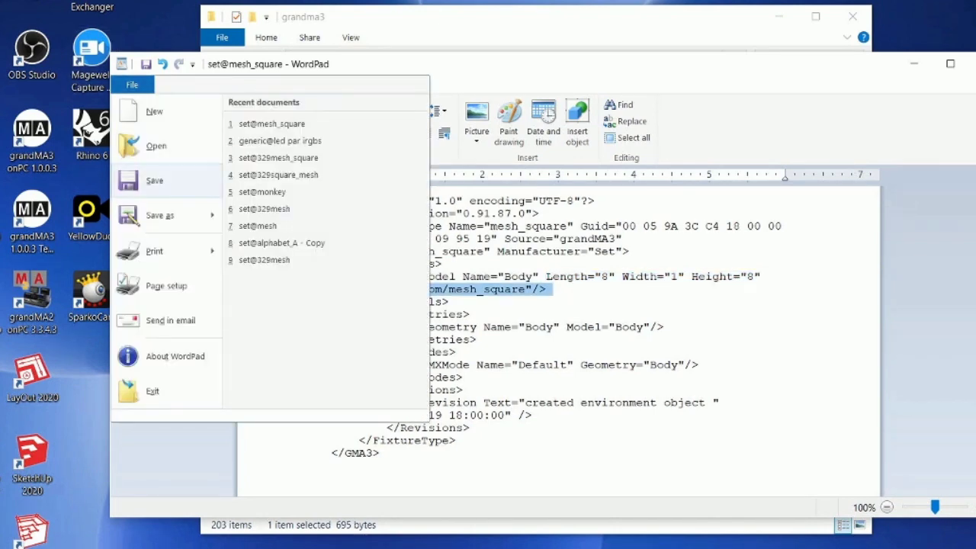
pyautogui.click(155, 180)
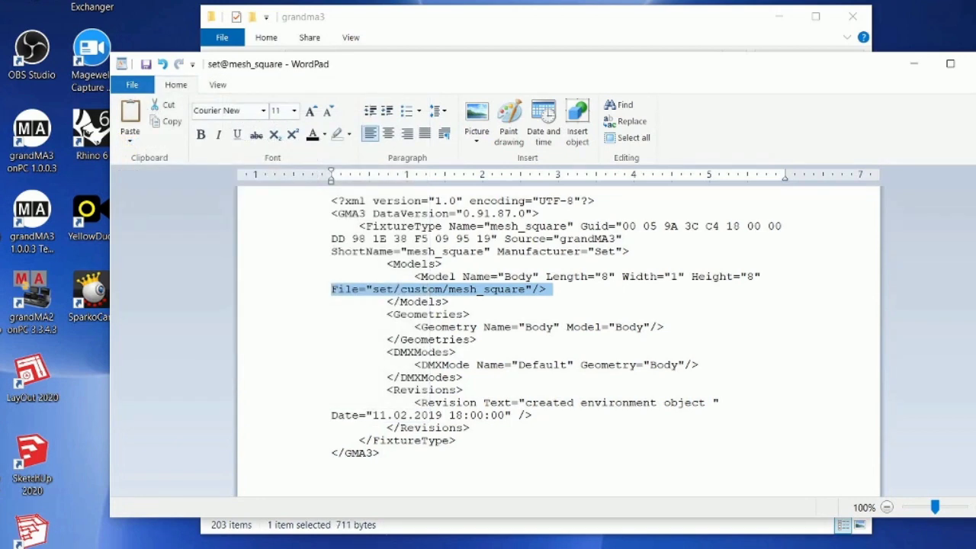
pyautogui.click(973, 64)
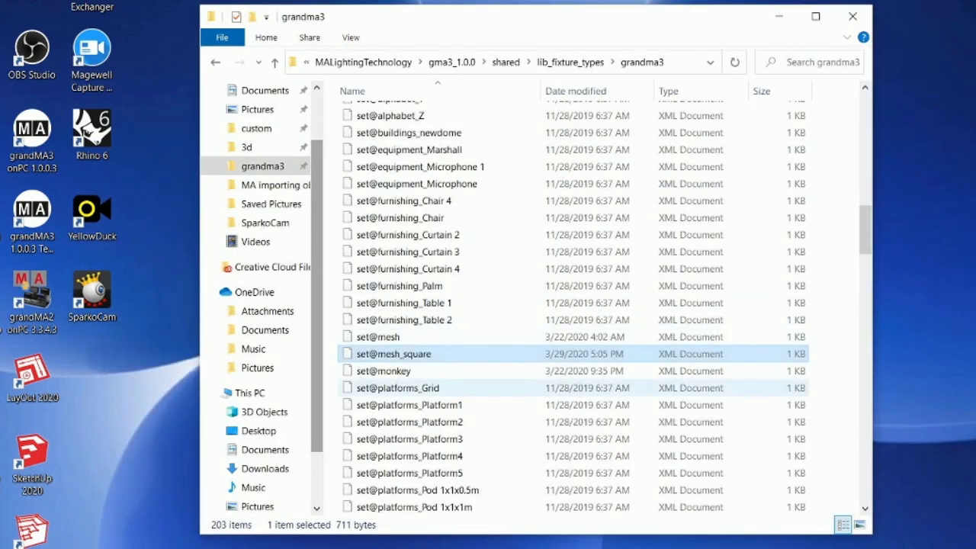
# Reopen the set@mesh_square XML file to check its saved edits, and close it and the folder window
pyautogui.rightClick(420, 354)
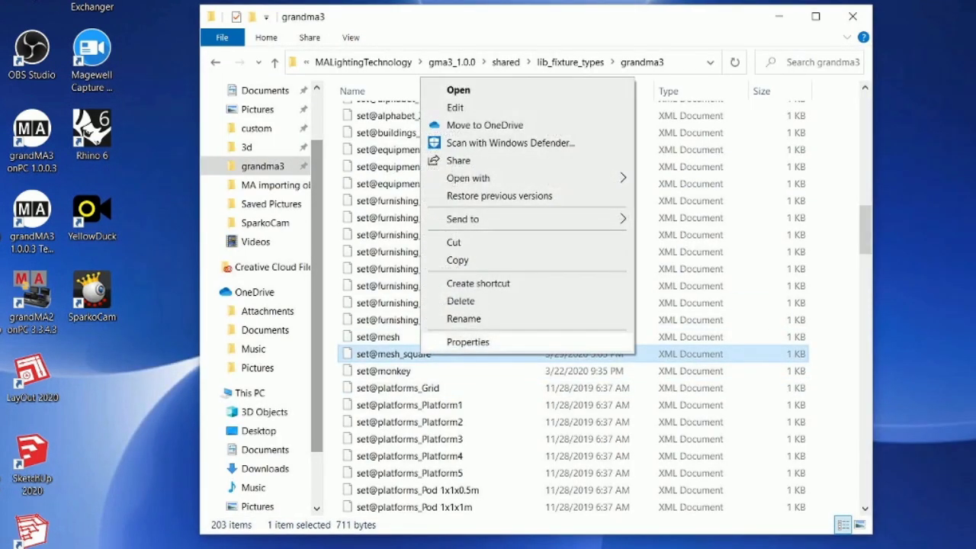
pyautogui.click(462, 109)
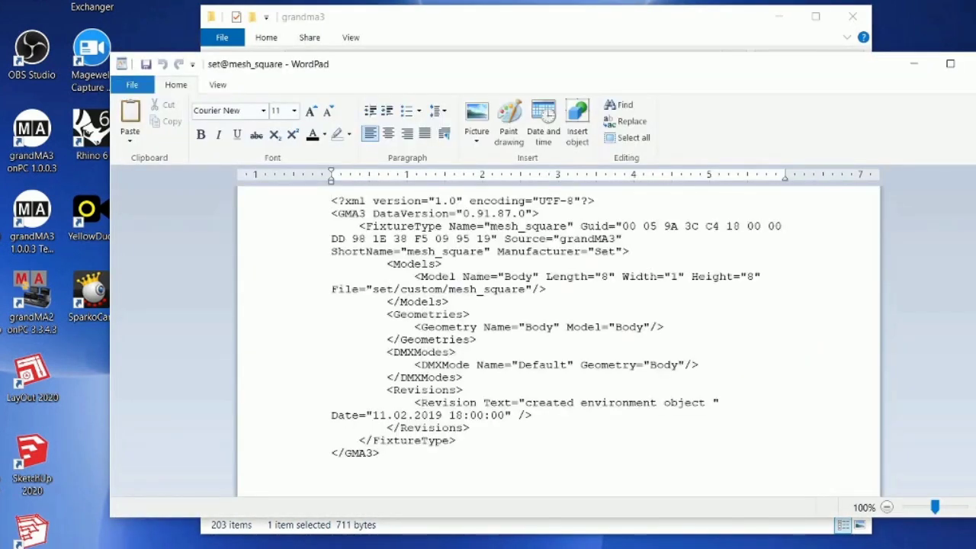
pyautogui.click(973, 64)
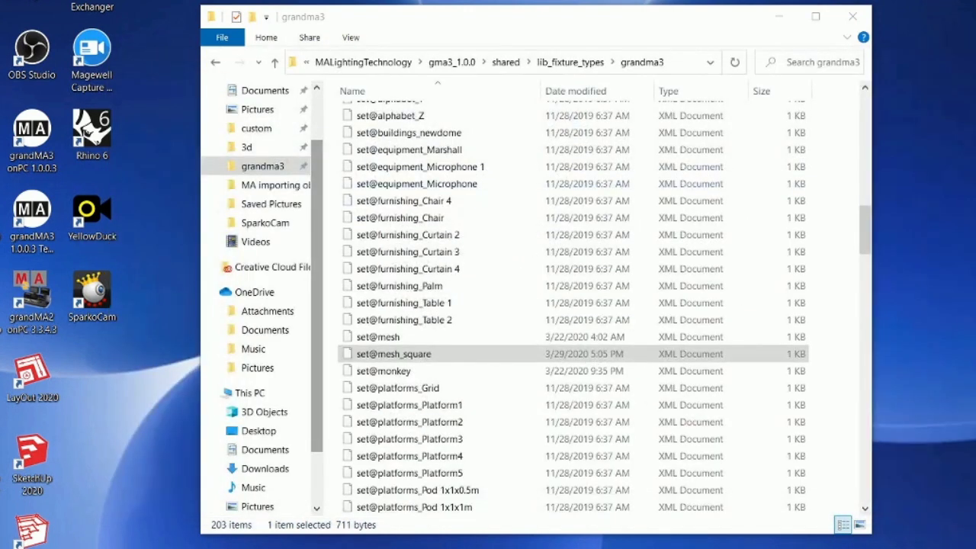
pyautogui.click(852, 16)
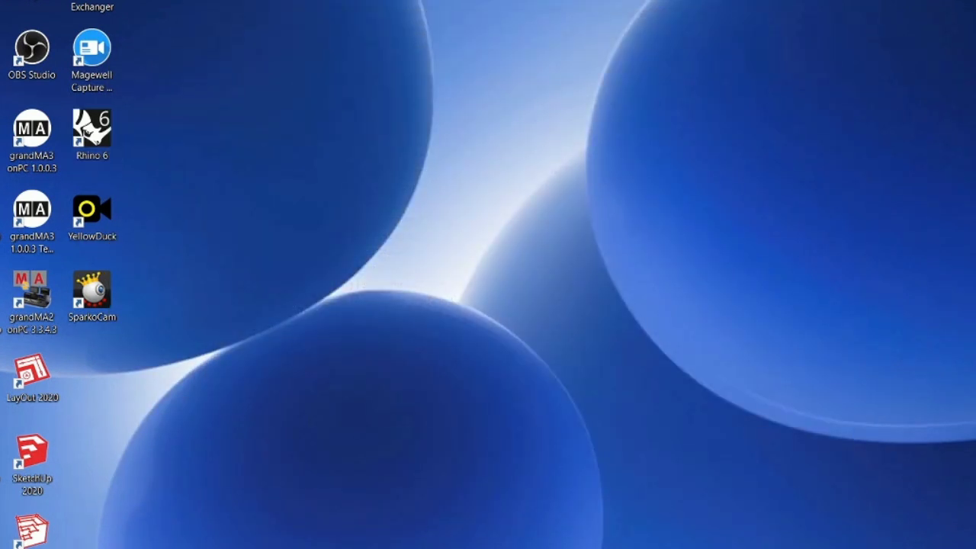
# Check the custom folder for the mesh_square 3DS file and the grandma3 folder for its matching XML
pyautogui.press('super+e')
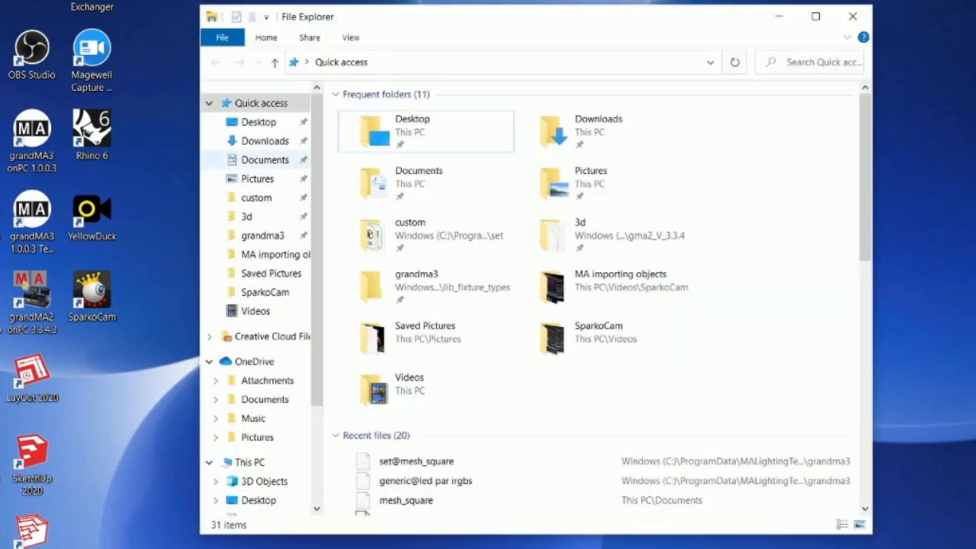
pyautogui.click(256, 198)
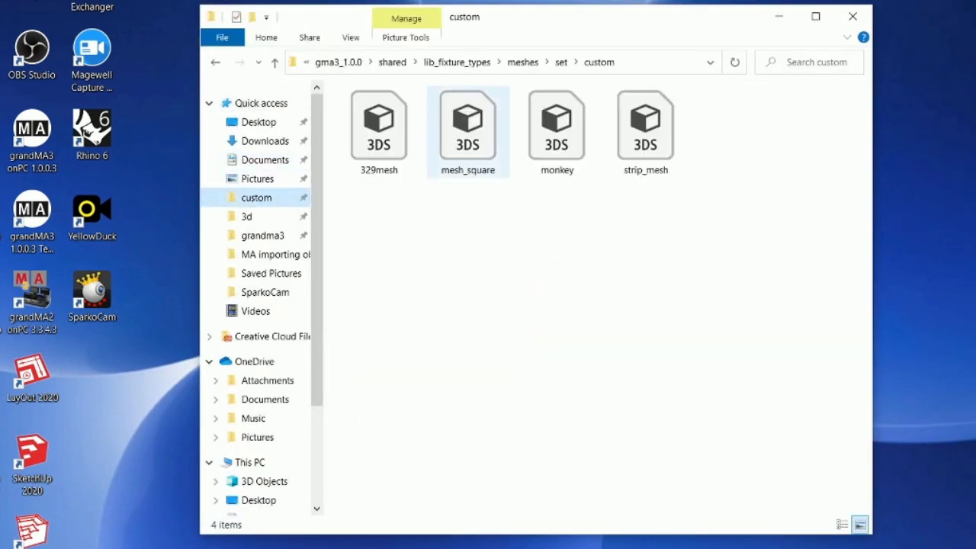
pyautogui.click(468, 133)
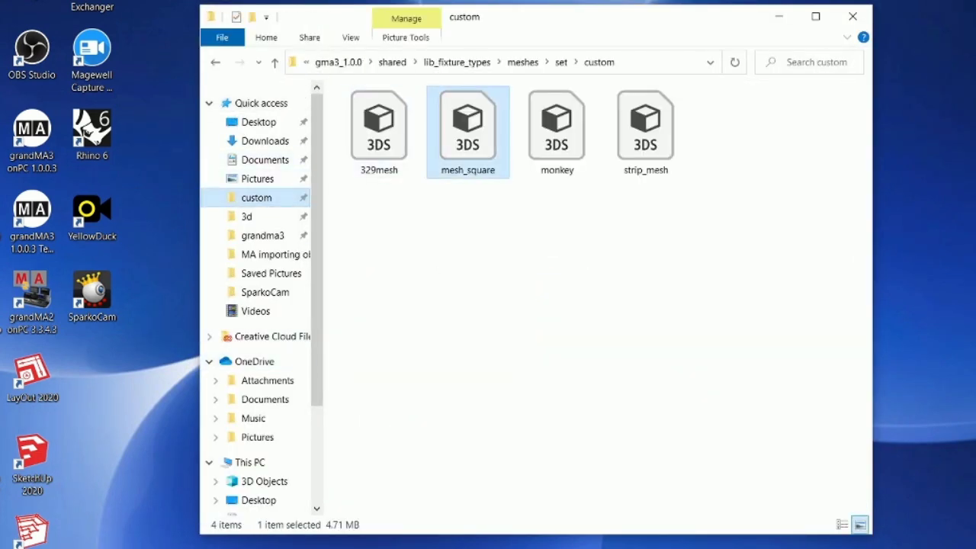
pyautogui.click(262, 235)
pyautogui.scroll(-20, 496, 304)
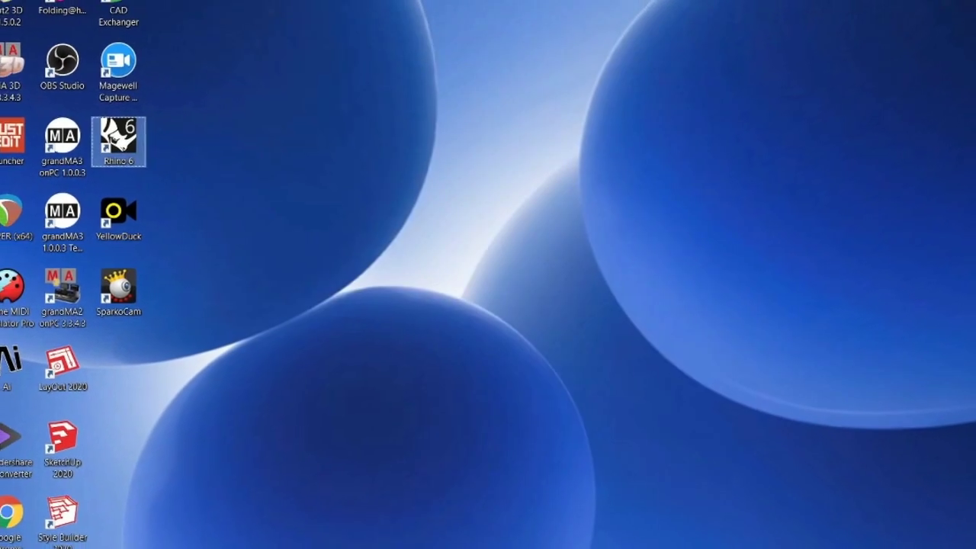
# Switch to grandMA3 onPC and delete the 329mesh_square fixtures with FIDs 1 to 4 from the patch
pyautogui.doubleClick(87, 148)
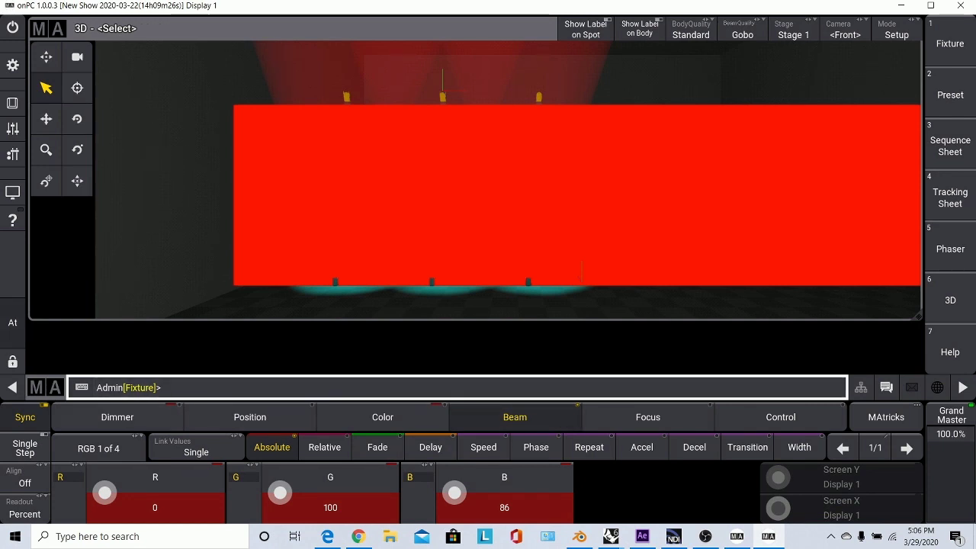
pyautogui.click(12, 64)
pyautogui.click(359, 211)
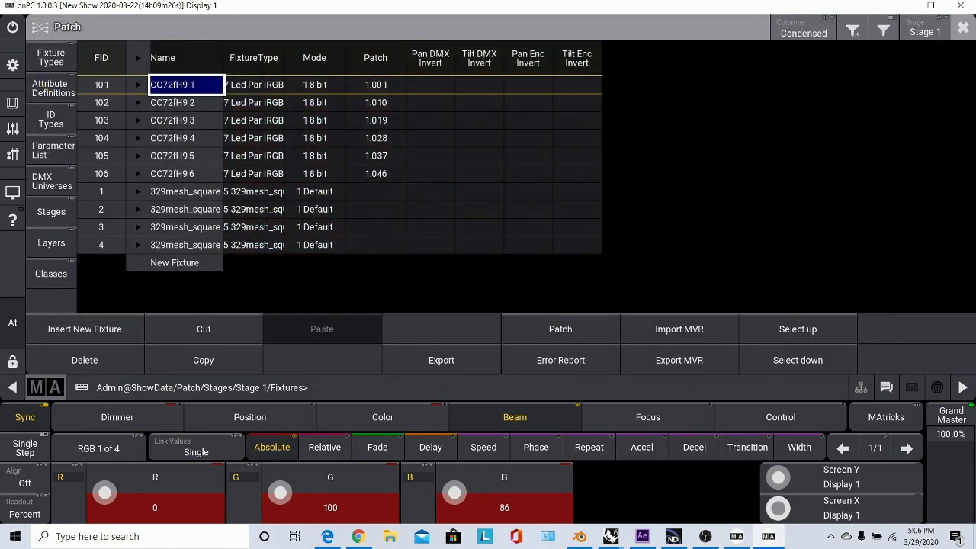
pyautogui.moveTo(185, 191); pyautogui.dragTo(185, 244)
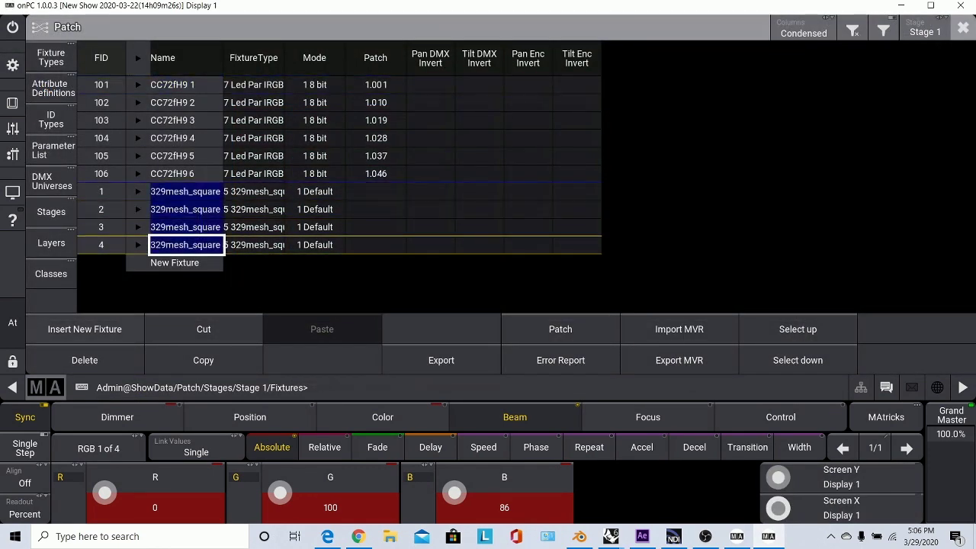
pyautogui.click(85, 359)
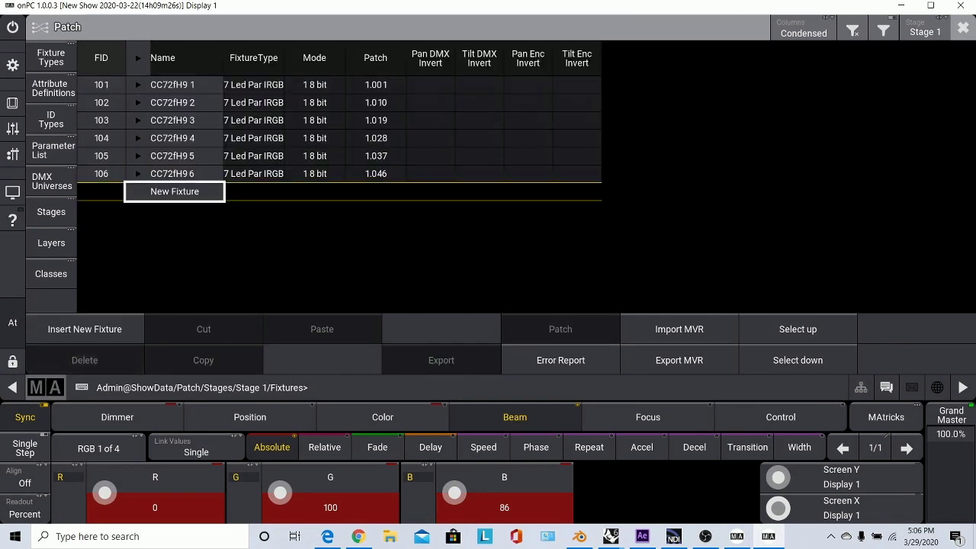
pyautogui.click(84, 328)
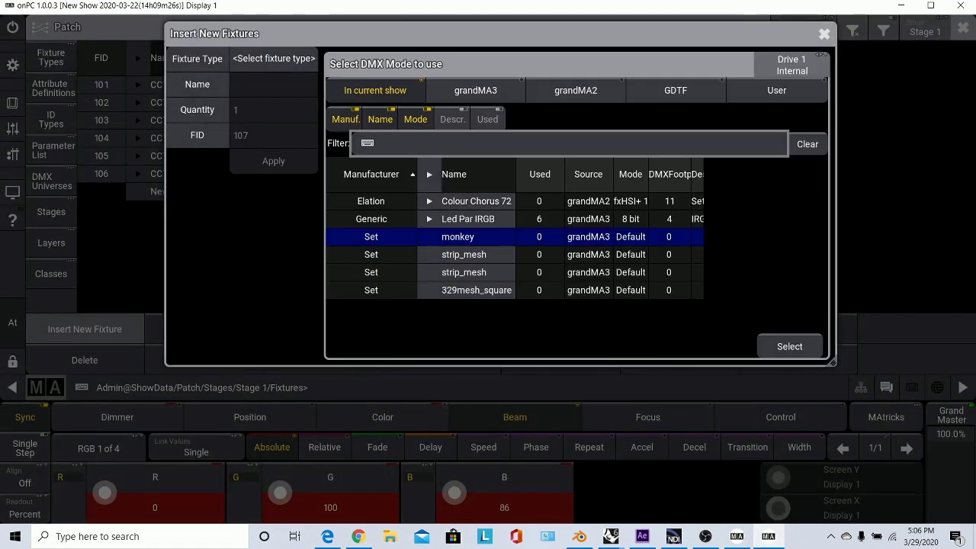
pyautogui.click(475, 90)
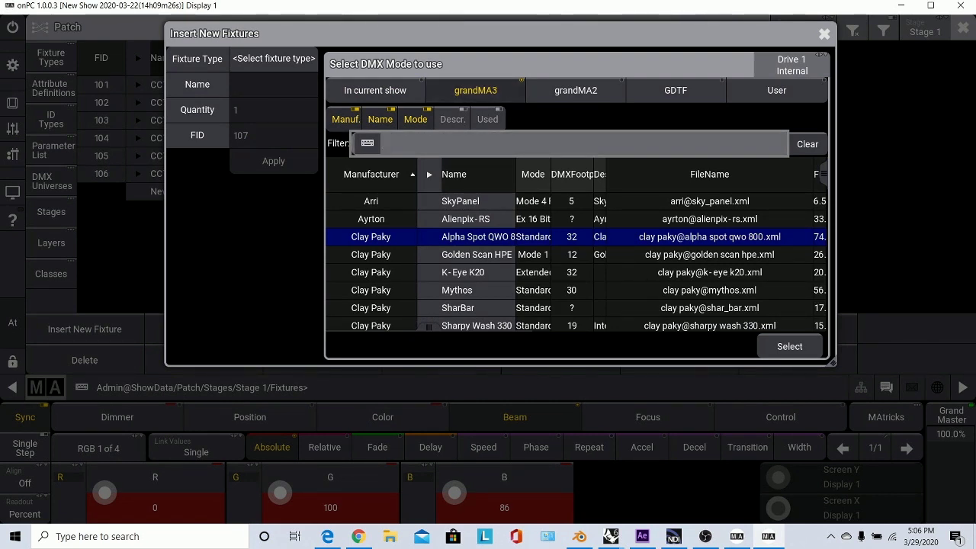
pyautogui.write('mesh')
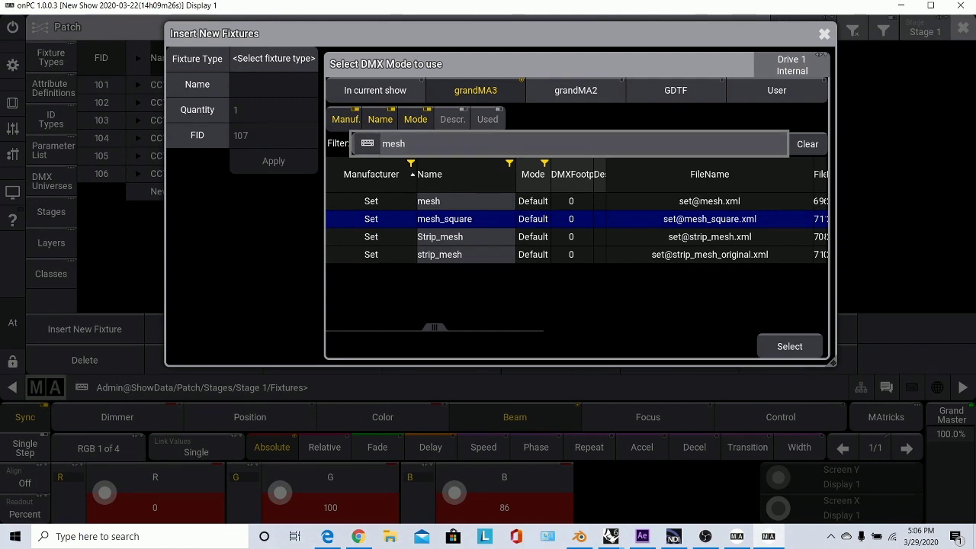
pyautogui.click(708, 218)
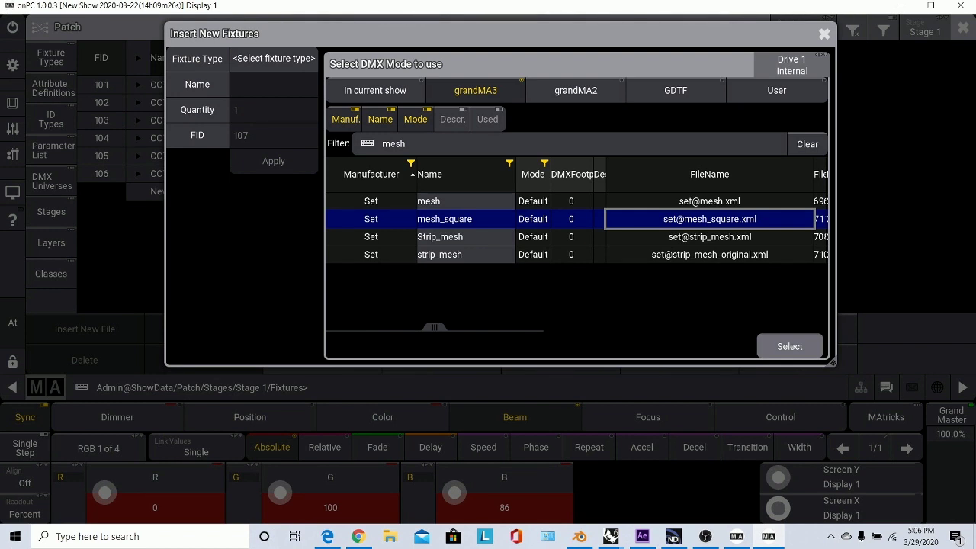
pyautogui.click(790, 346)
pyautogui.click(262, 85)
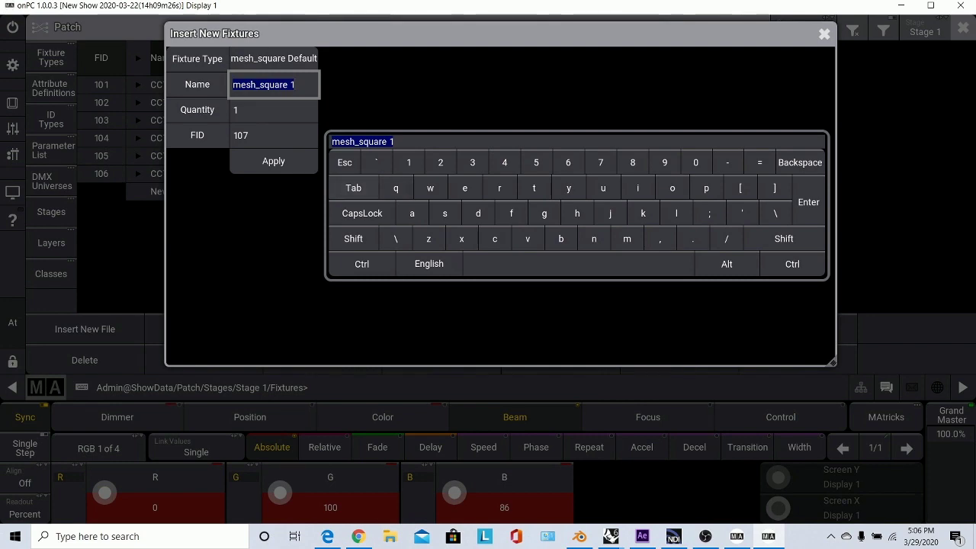
pyautogui.click(274, 161)
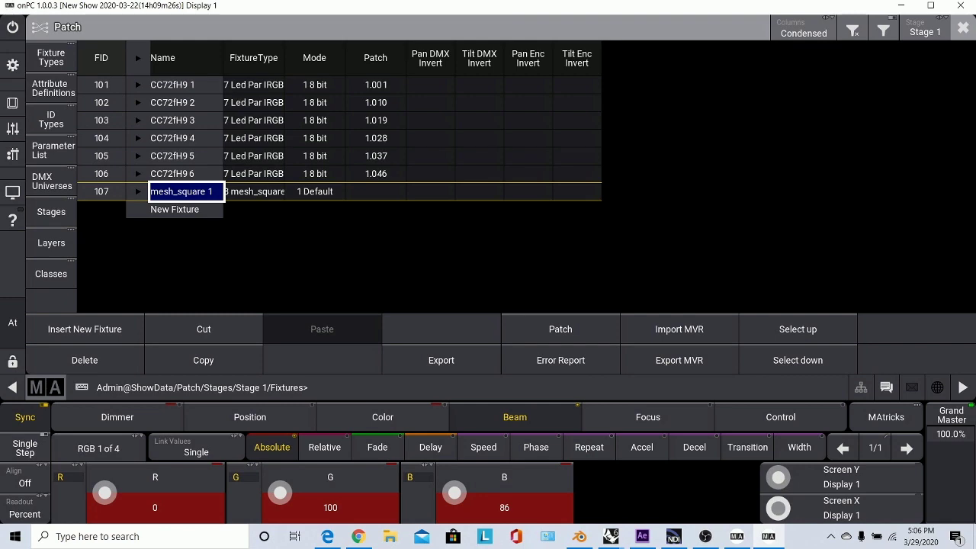
# Insert three more mesh_square fixtures from the types in the current show, starting at FID 108
pyautogui.click(85, 329)
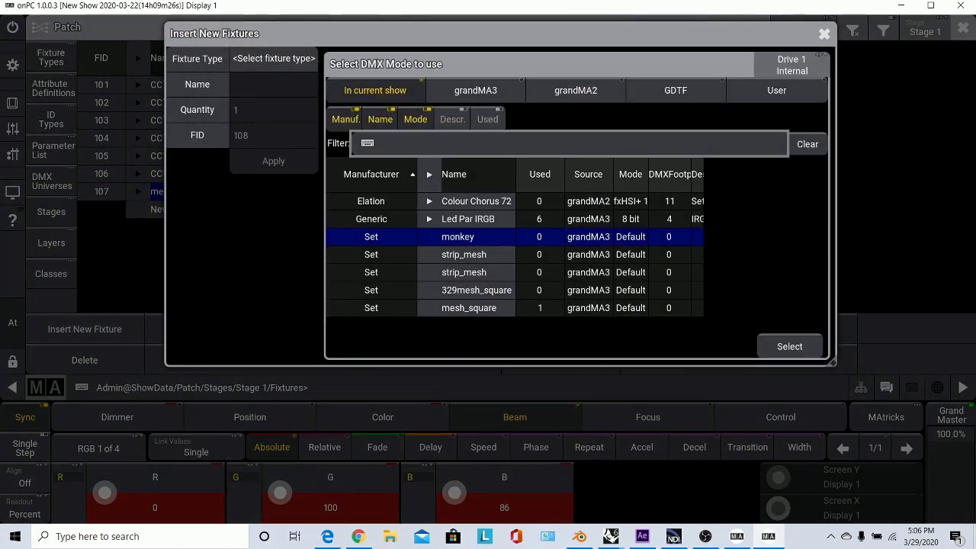
pyautogui.click(469, 308)
pyautogui.click(789, 346)
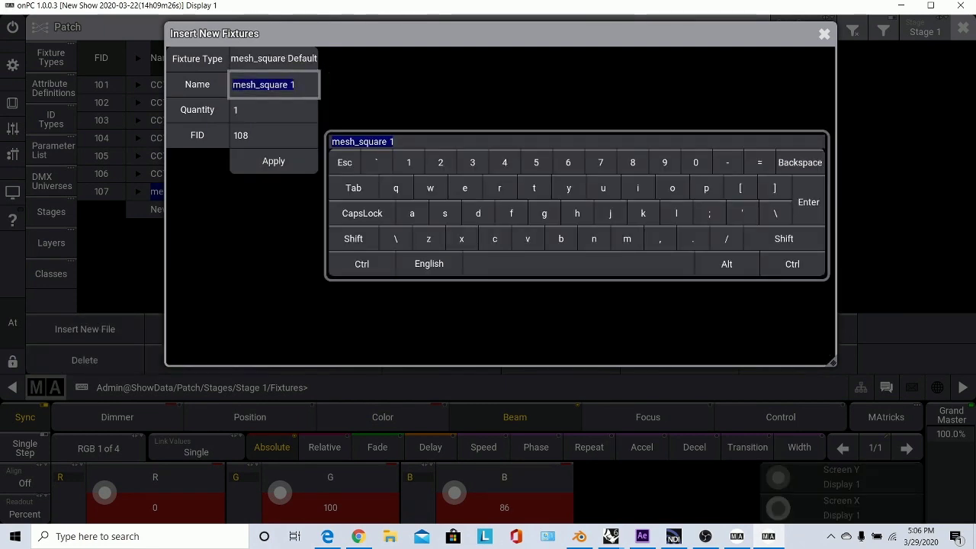
pyautogui.click(273, 110)
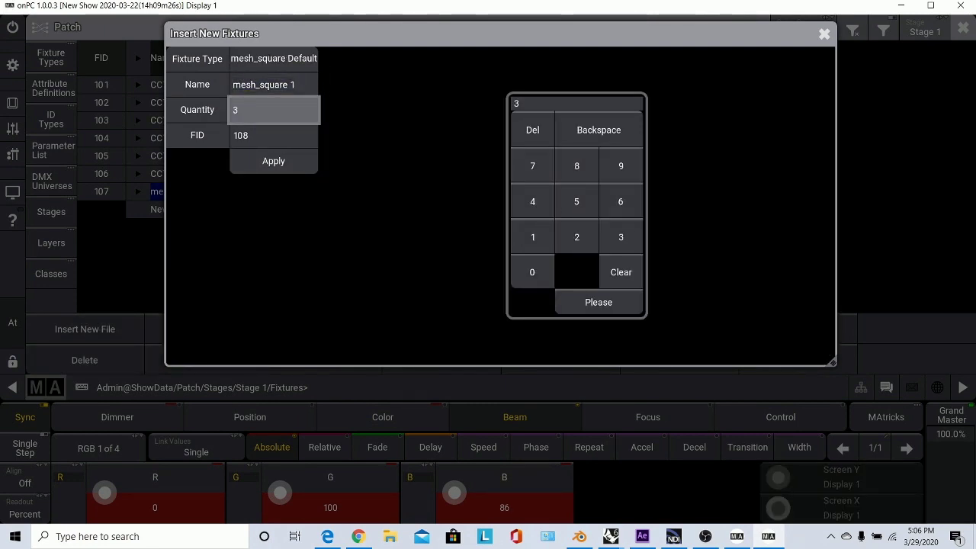
pyautogui.click(274, 161)
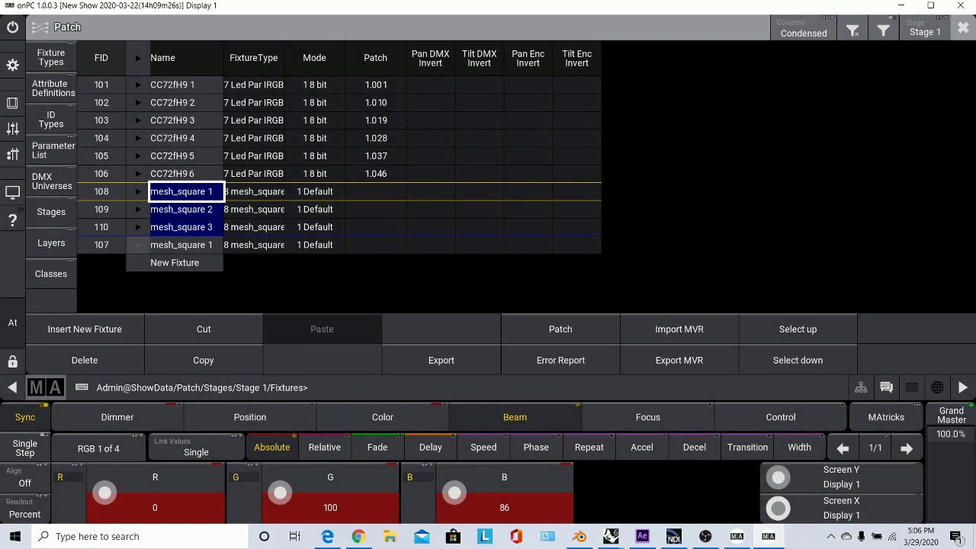
# Renumber the four mesh_square fixtures as FIDs 1 to 4, and leave the patch keeping the changes
pyautogui.click(102, 191)
pyautogui.moveTo(101, 191); pyautogui.dragTo(102, 245)
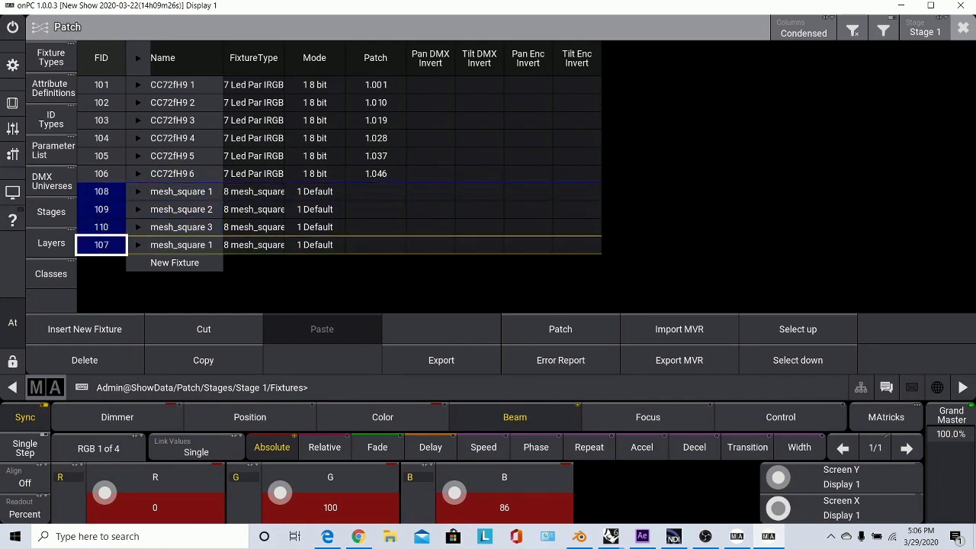
pyautogui.rightClick(101, 245)
pyautogui.write('1')
pyautogui.press('Return')
pyautogui.click(528, 191)
pyautogui.click(963, 26)
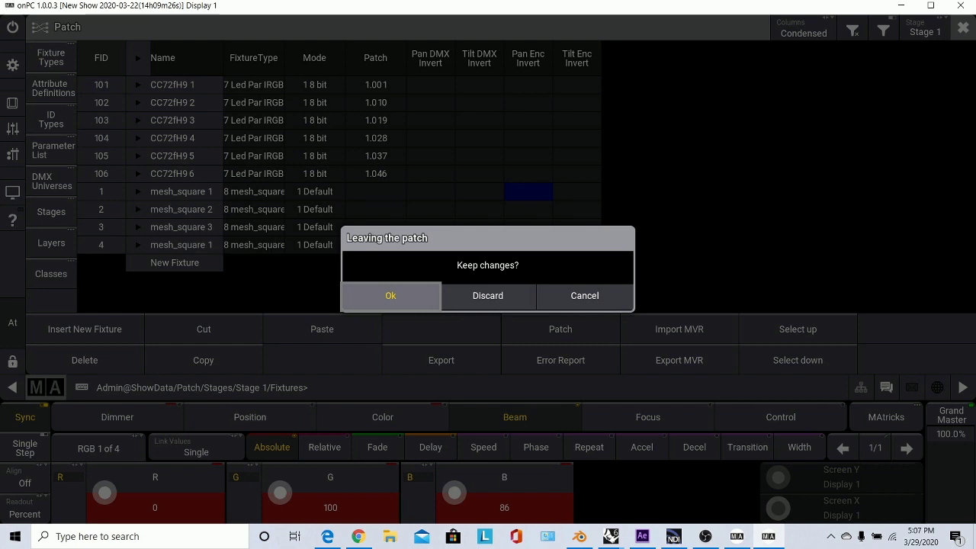
pyautogui.press('Return')
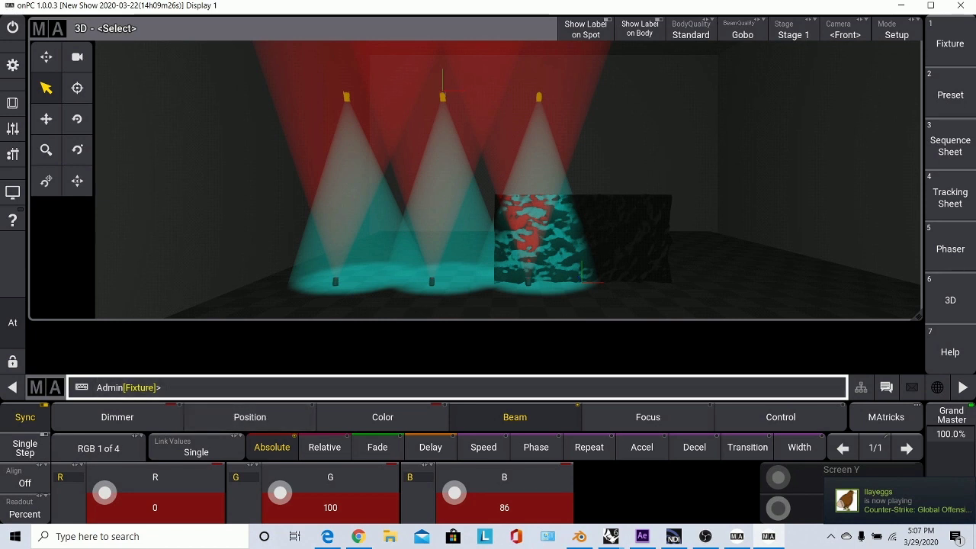
# Select fixtures 1 thru 4 and move them to Pos X -10.900 m and Pos Z 3.900 m
pyautogui.click(508, 180)
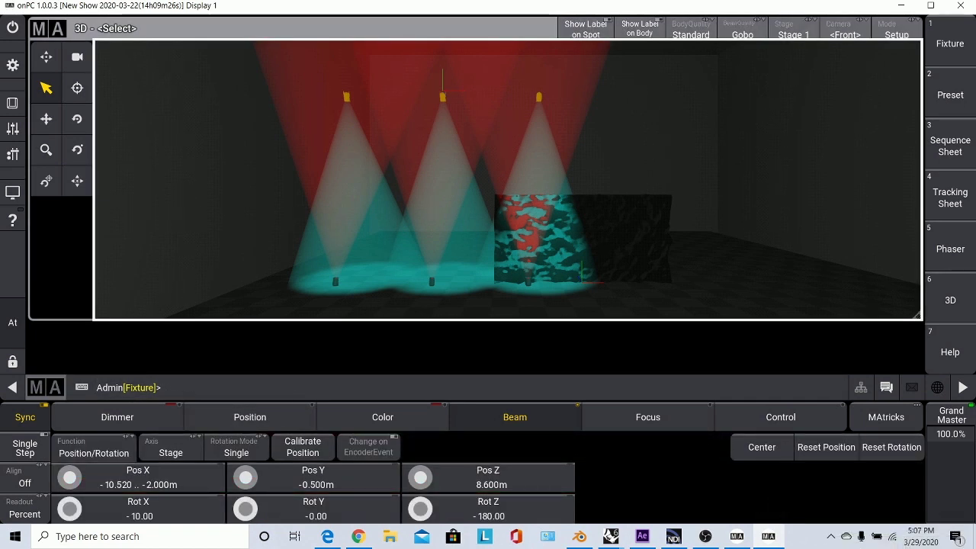
pyautogui.click(229, 387)
pyautogui.write('7')
pyautogui.press('Return')
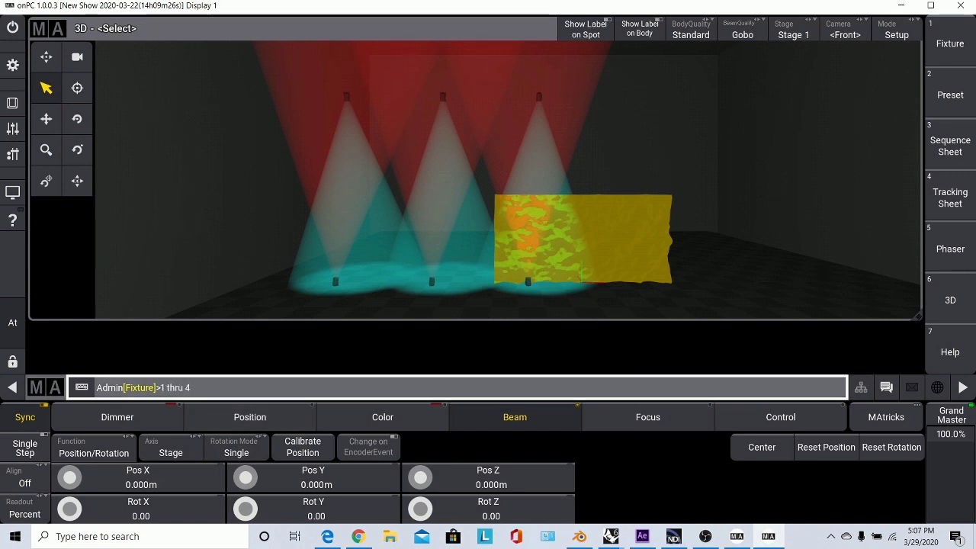
pyautogui.press('Return')
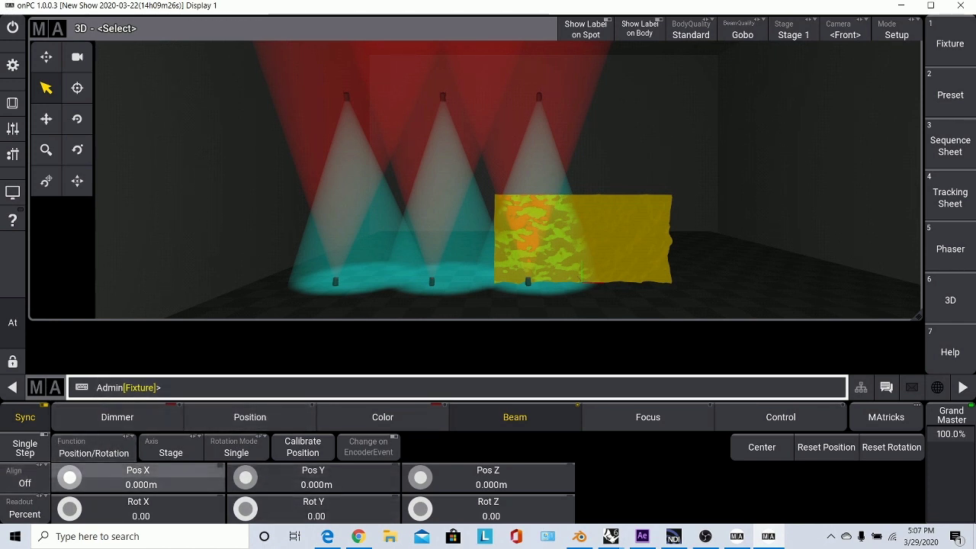
pyautogui.moveTo(69, 477); pyautogui.dragTo(41, 477)
pyautogui.scroll(-10, 69, 478)
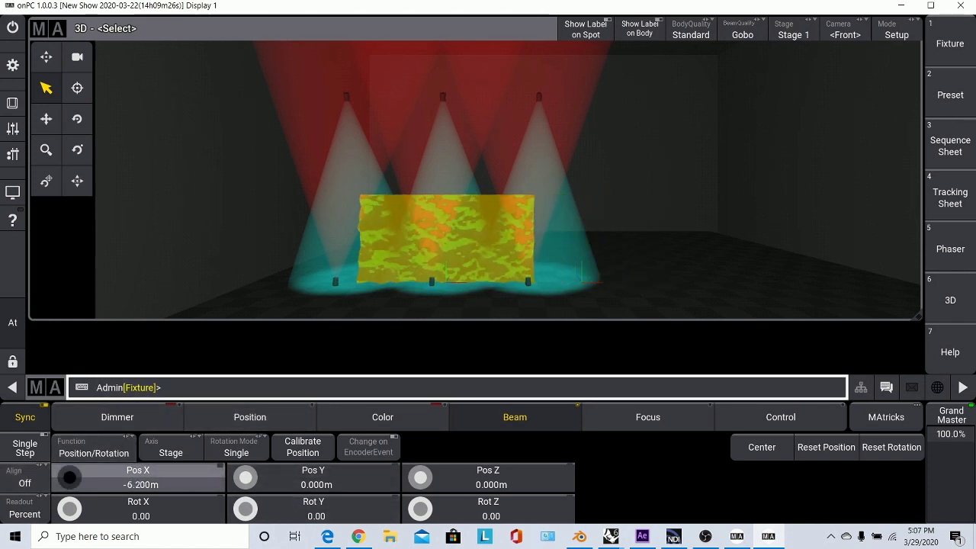
pyautogui.scroll(1, 70, 477)
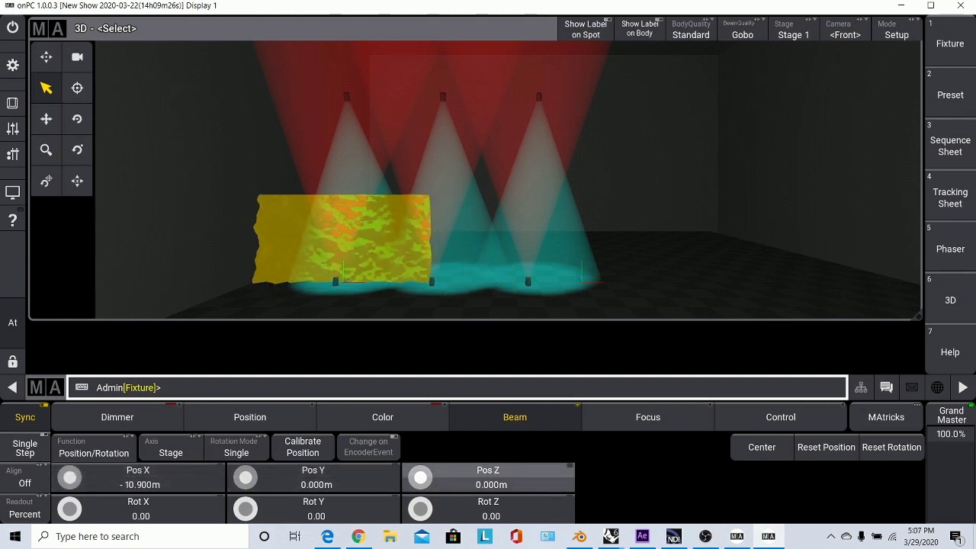
pyautogui.scroll(4, 420, 478)
pyautogui.scroll(4, 420, 477)
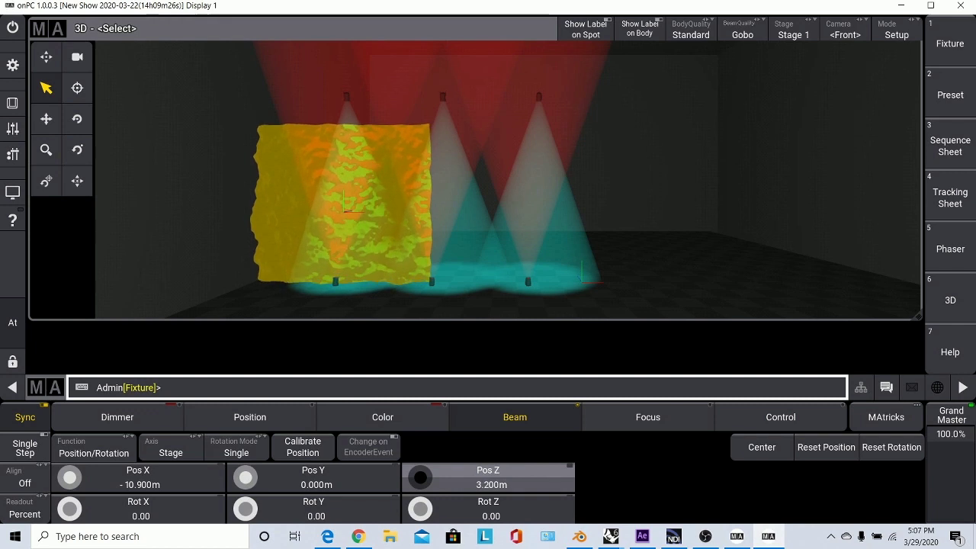
pyautogui.scroll(-4, 420, 477)
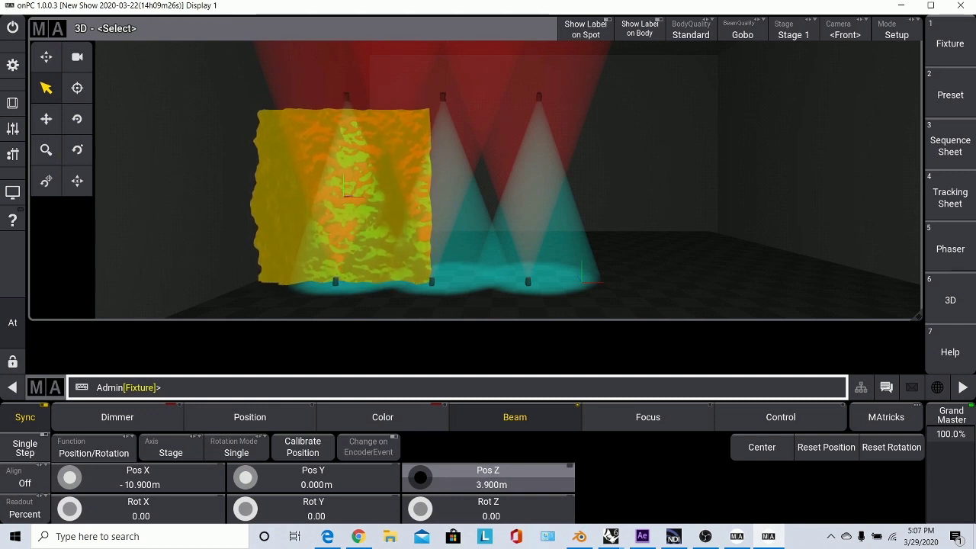
# Set Align to < and spread the four mesh_square fixtures along Pos X from -10.900 to 12.700 m
pyautogui.click(25, 478)
pyautogui.click(25, 477)
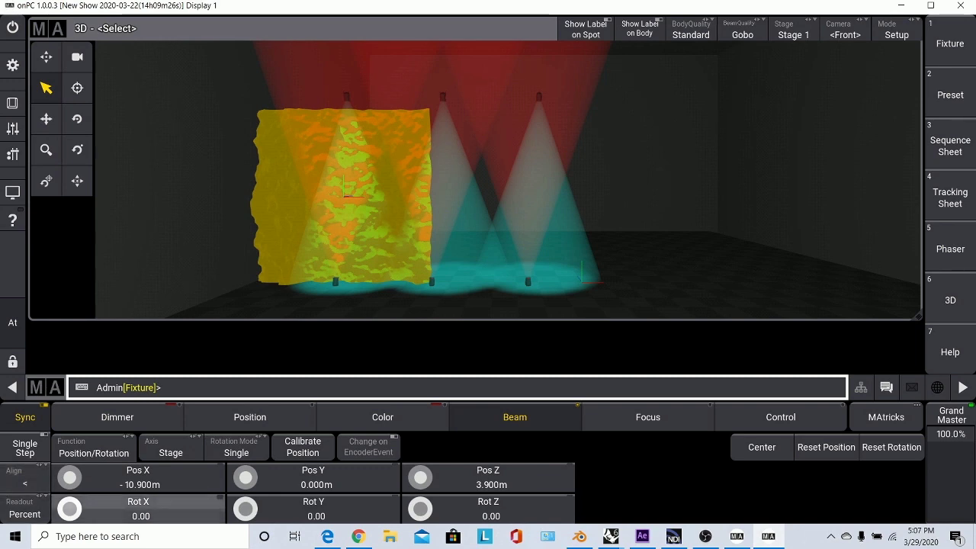
pyautogui.scroll(3, 70, 477)
pyautogui.scroll(10, 69, 477)
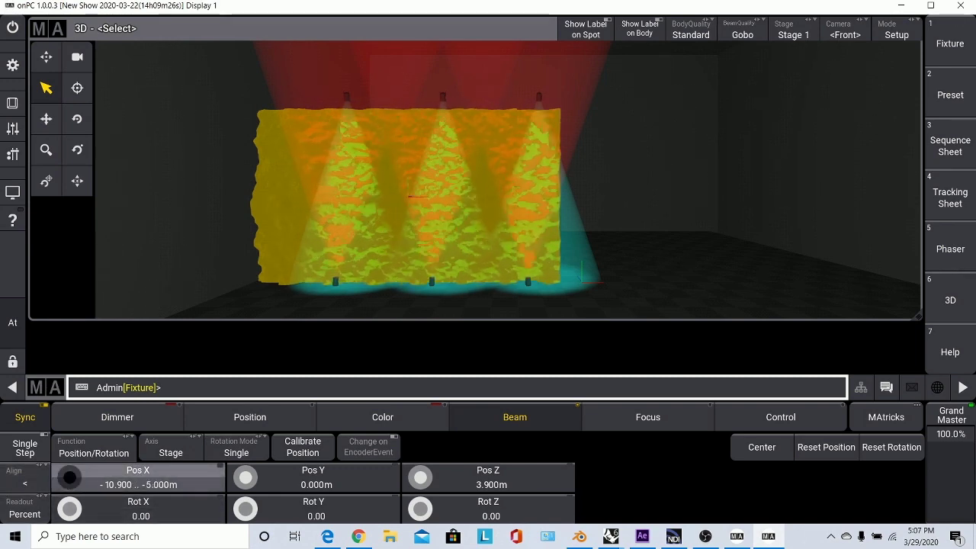
pyautogui.scroll(10, 69, 477)
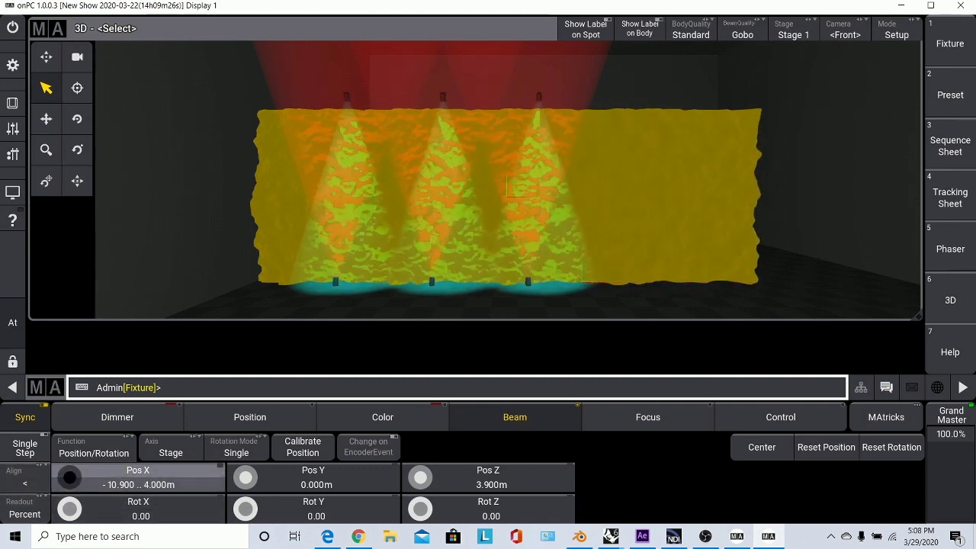
pyautogui.scroll(5, 69, 477)
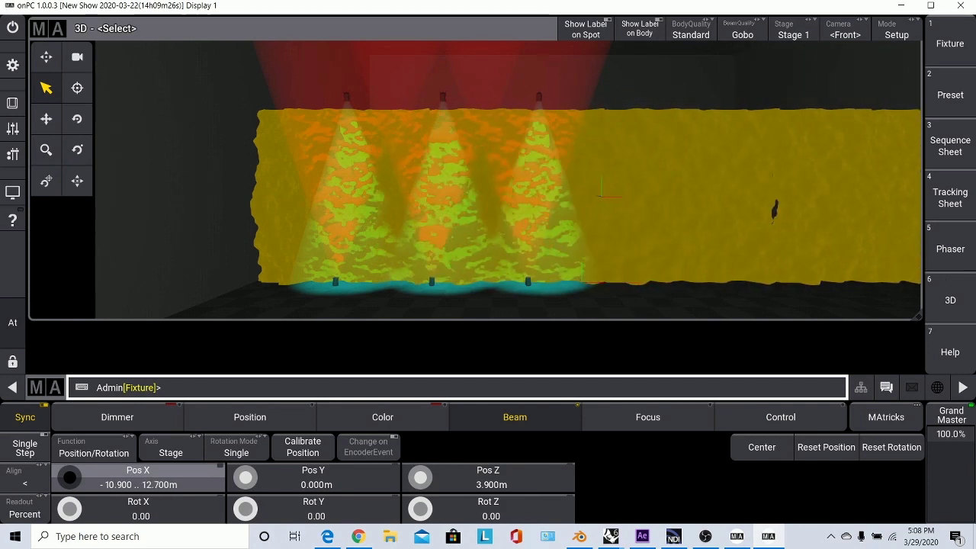
pyautogui.scroll(-1, 70, 477)
# Clear the fixture selection and inspect the lit mesh_square wall up close and from afar in the 3D view
pyautogui.click(662, 87)
pyautogui.click(661, 87)
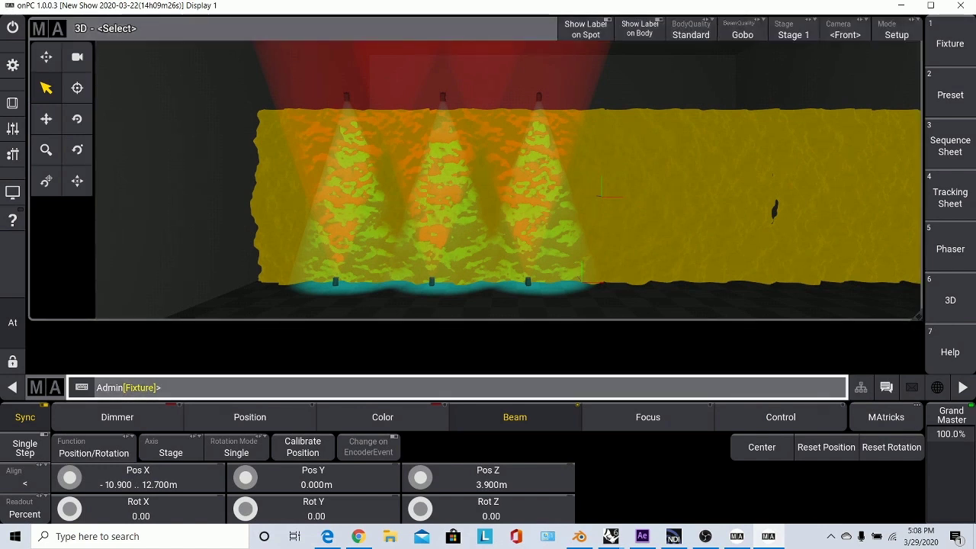
pyautogui.write('ear')
pyautogui.press('Return')
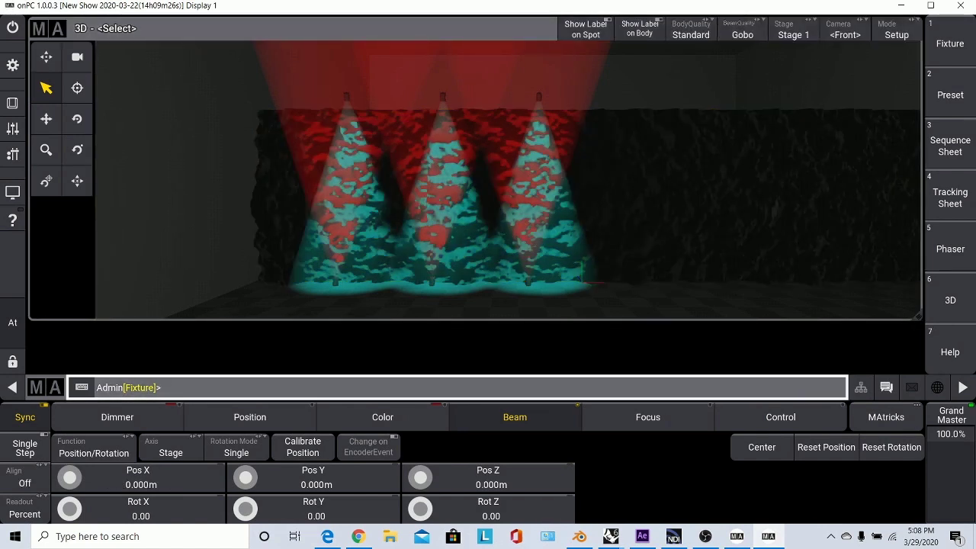
pyautogui.scroll(-5, 556, 245)
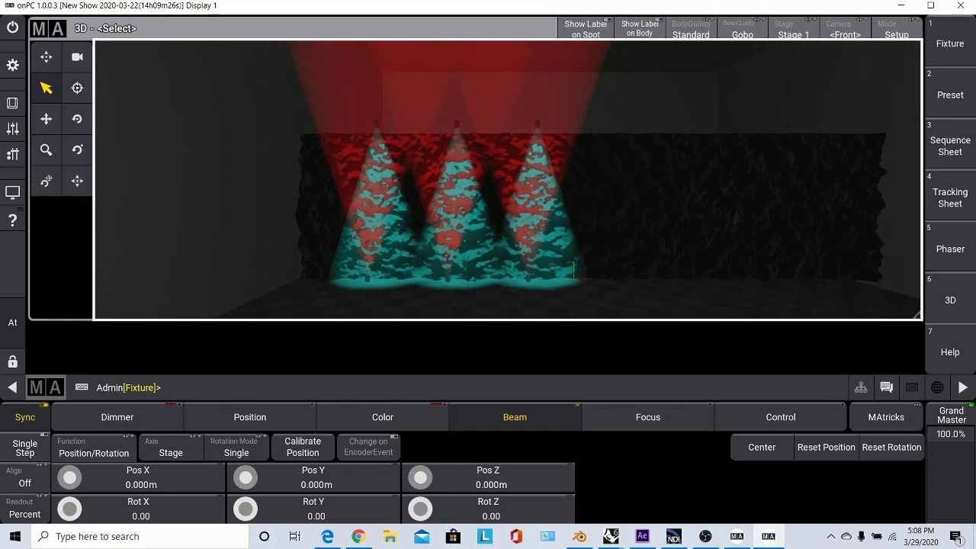
pyautogui.scroll(10, 557, 246)
pyautogui.scroll(3, 506, 180)
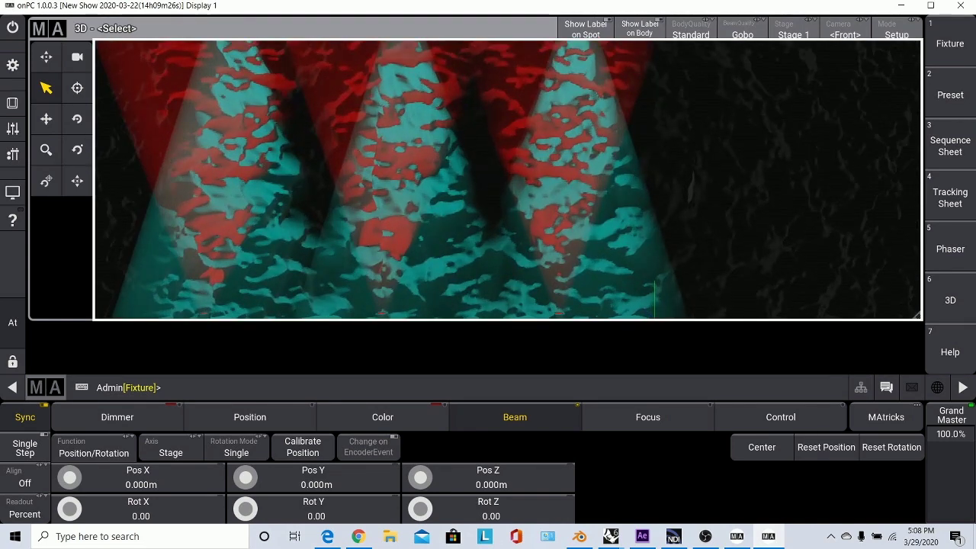
pyautogui.scroll(-8, 507, 180)
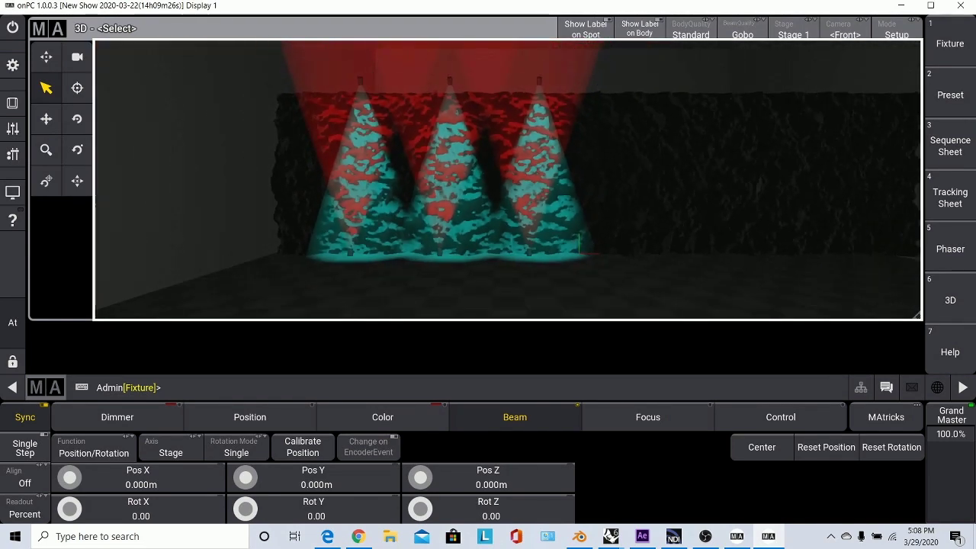
pyautogui.scroll(2, 506, 180)
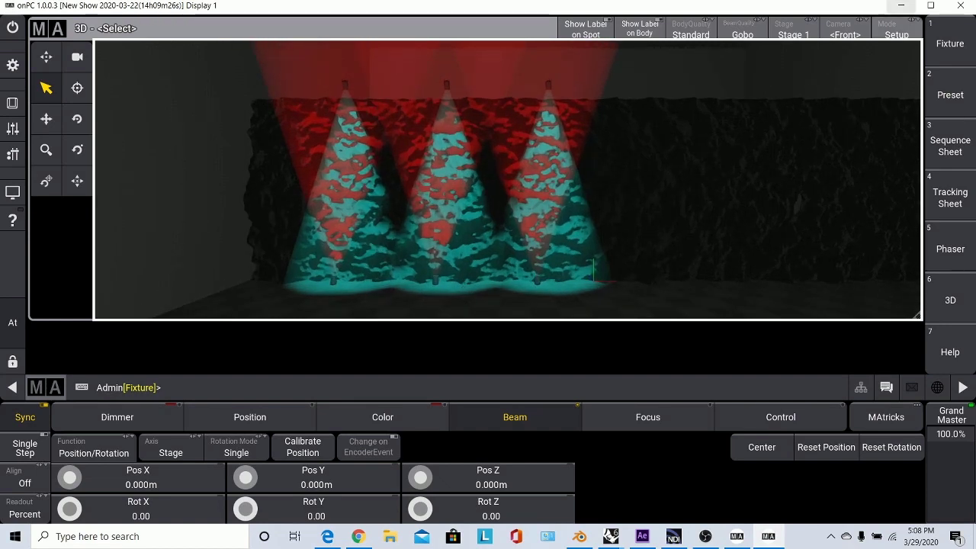
# Switch to Blender and delete the Landscape object from the scene
pyautogui.click(901, 6)
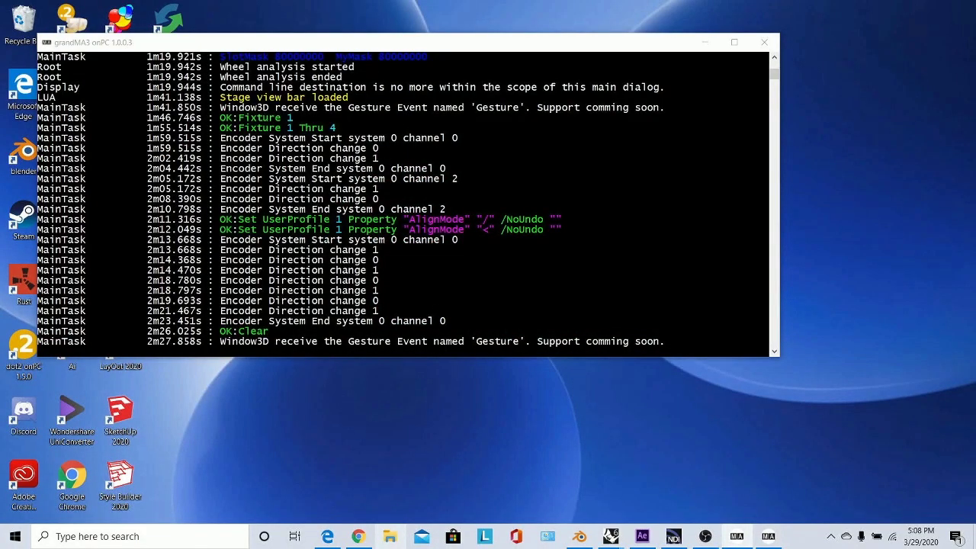
pyautogui.click(579, 536)
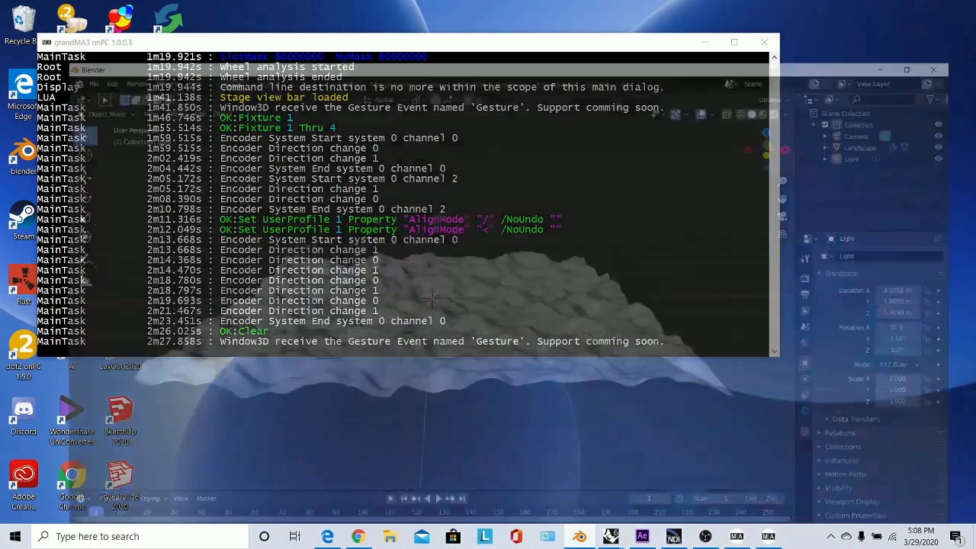
pyautogui.click(391, 536)
pyautogui.click(785, 59)
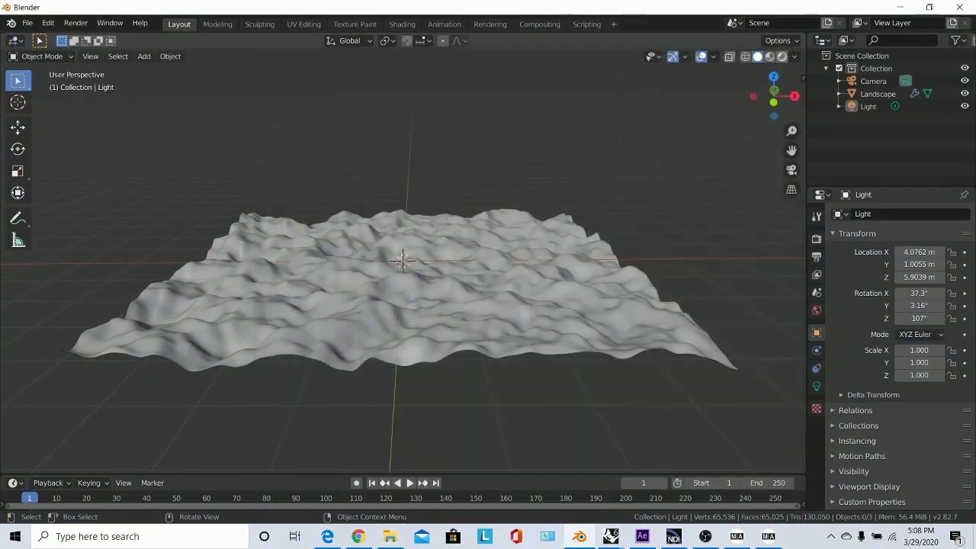
pyautogui.click(411, 297)
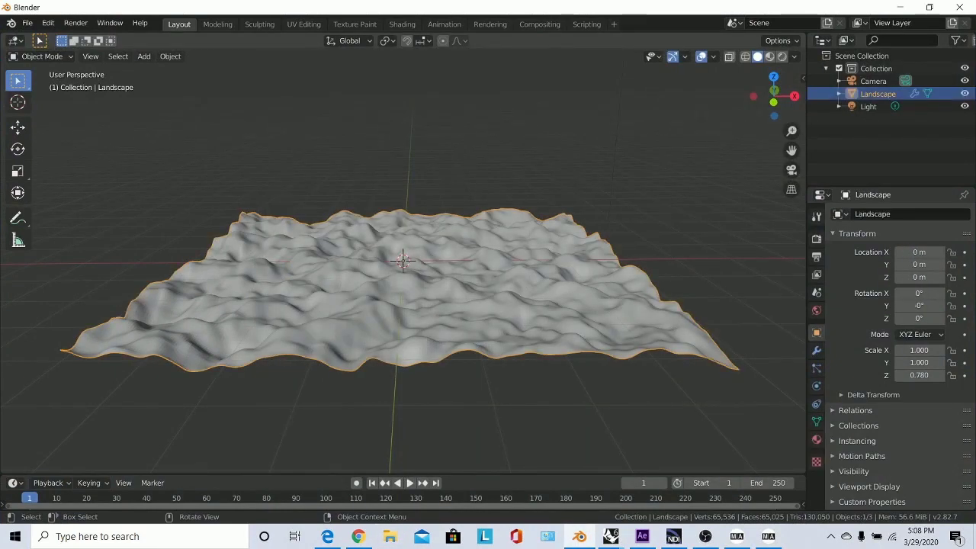
pyautogui.press('Delete')
# Look up the Add Mesh: A.N.T.Landscape add-on in the preferences by searching for land, then save and close the preferences
pyautogui.moveTo(144, 56)
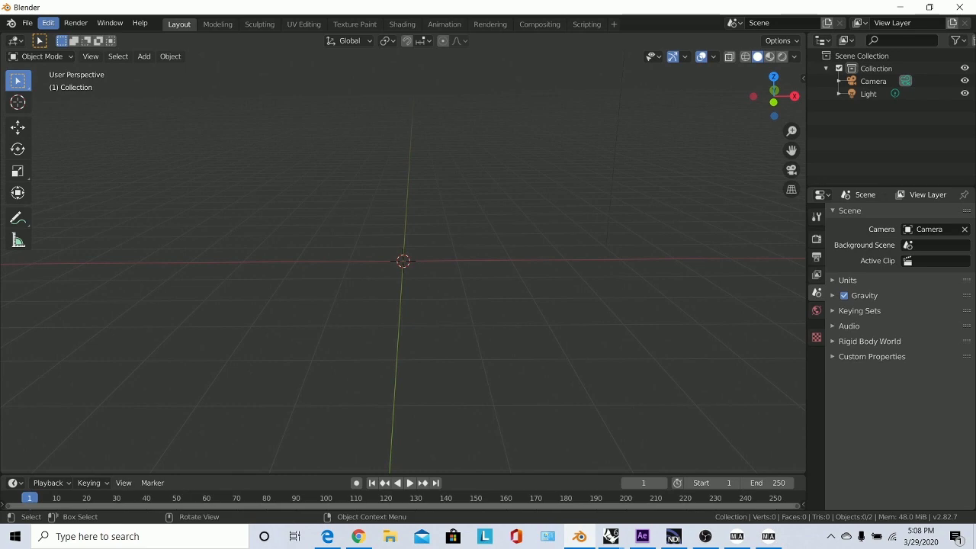
pyautogui.click(48, 22)
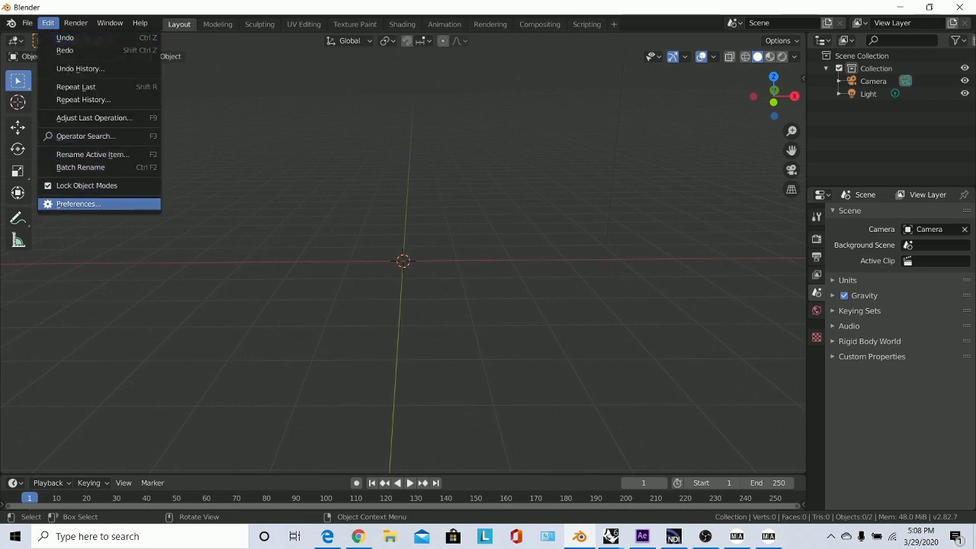
pyautogui.click(79, 204)
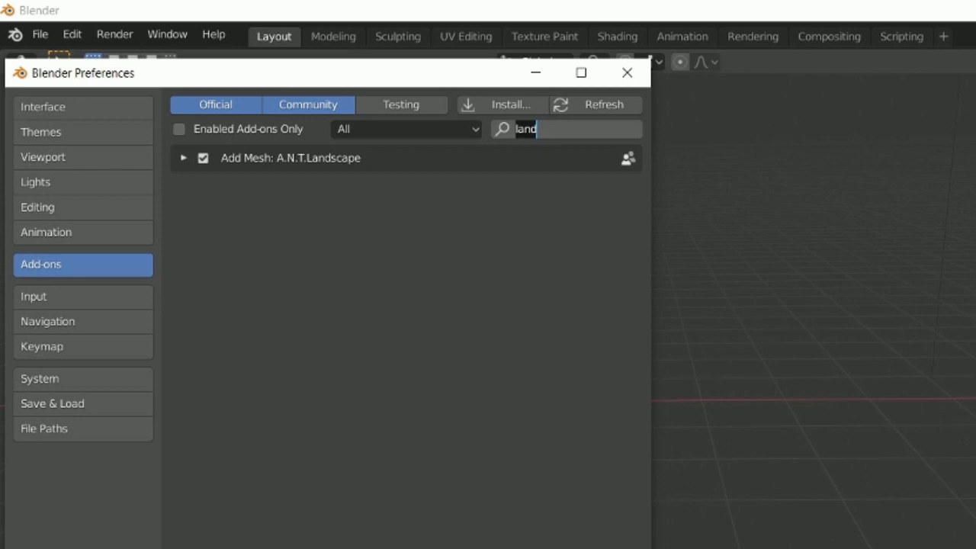
pyautogui.click(26, 548)
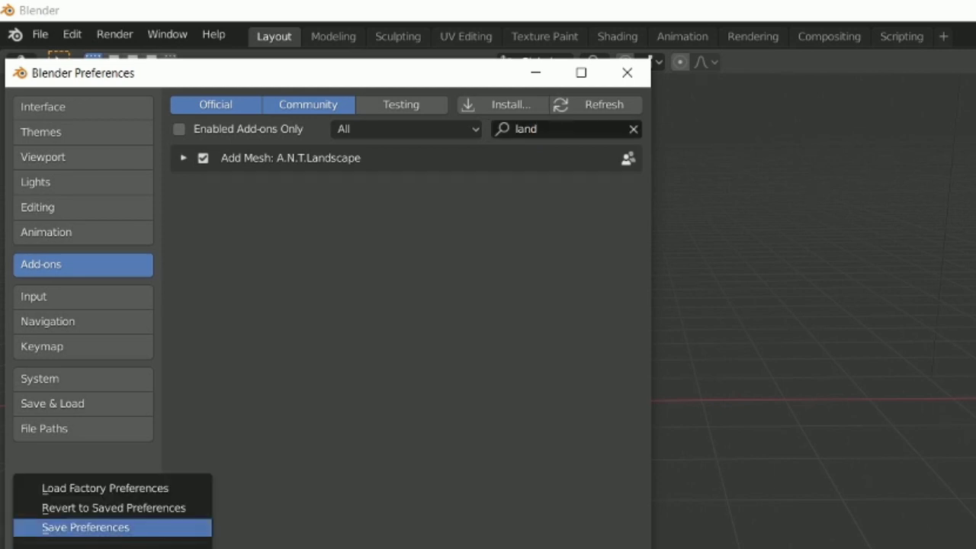
pyautogui.click(68, 528)
pyautogui.click(626, 73)
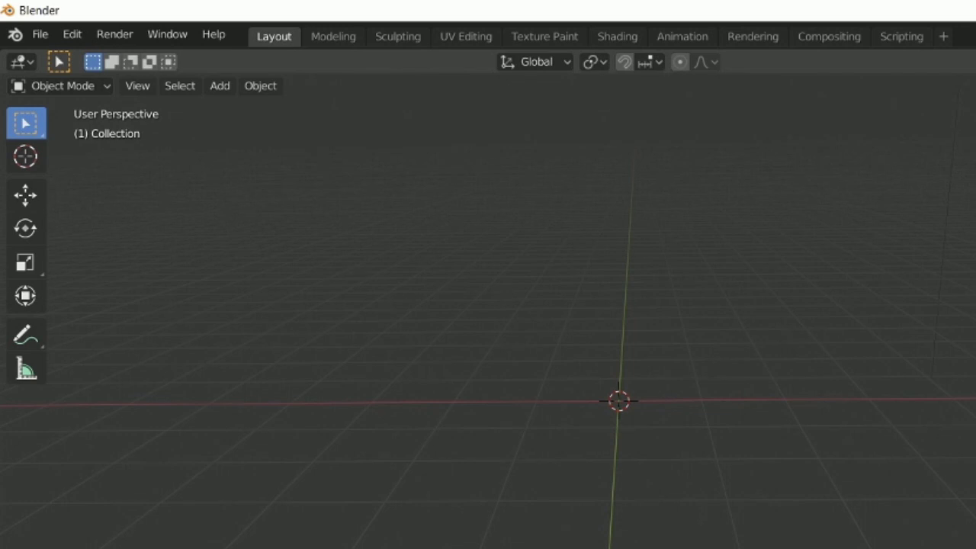
pyautogui.click(219, 85)
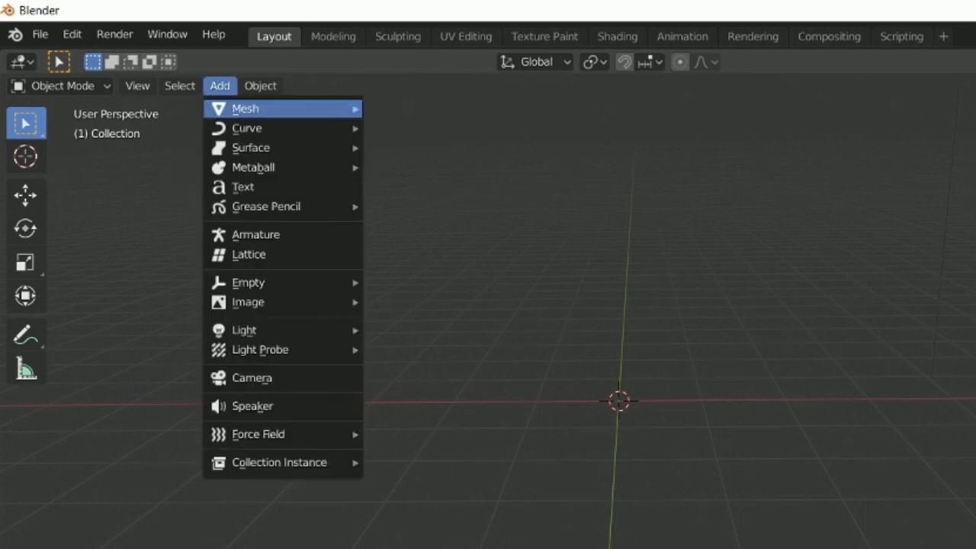
pyautogui.moveTo(252, 108)
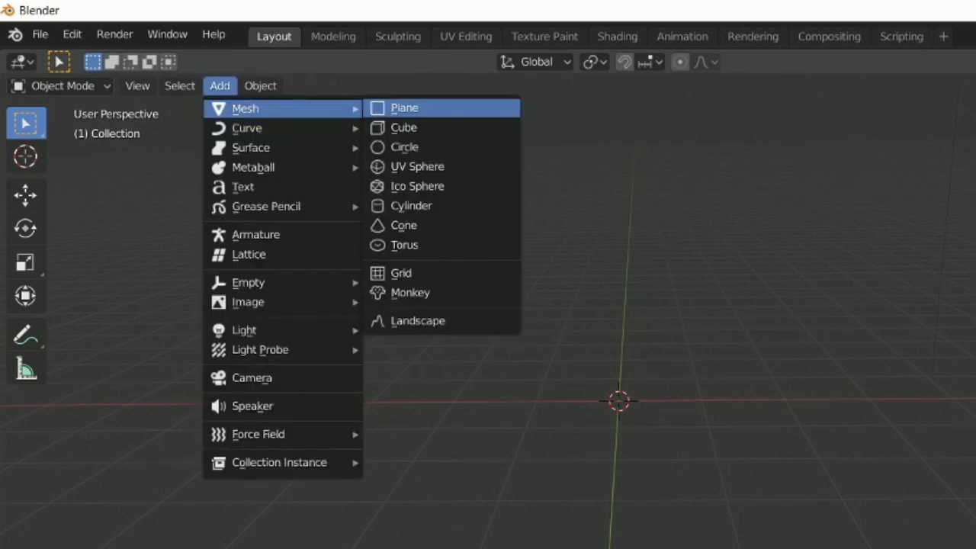
pyautogui.click(404, 108)
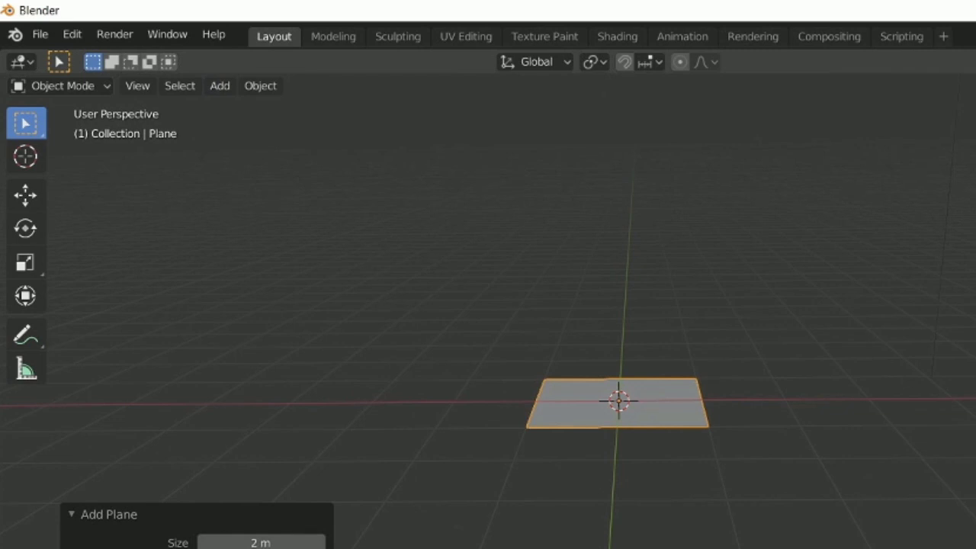
pyautogui.hotkey('ctrl', 'z')
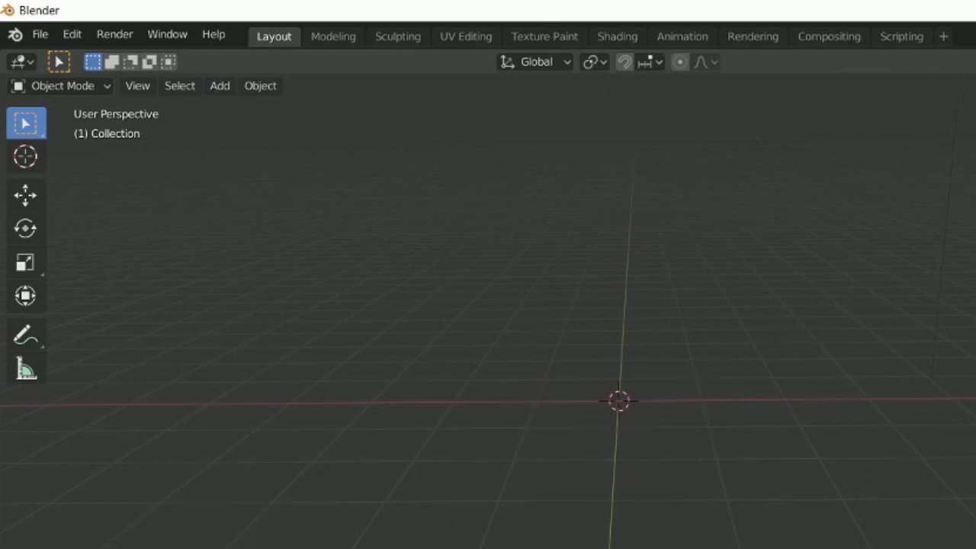
pyautogui.click(219, 85)
pyautogui.moveTo(251, 108)
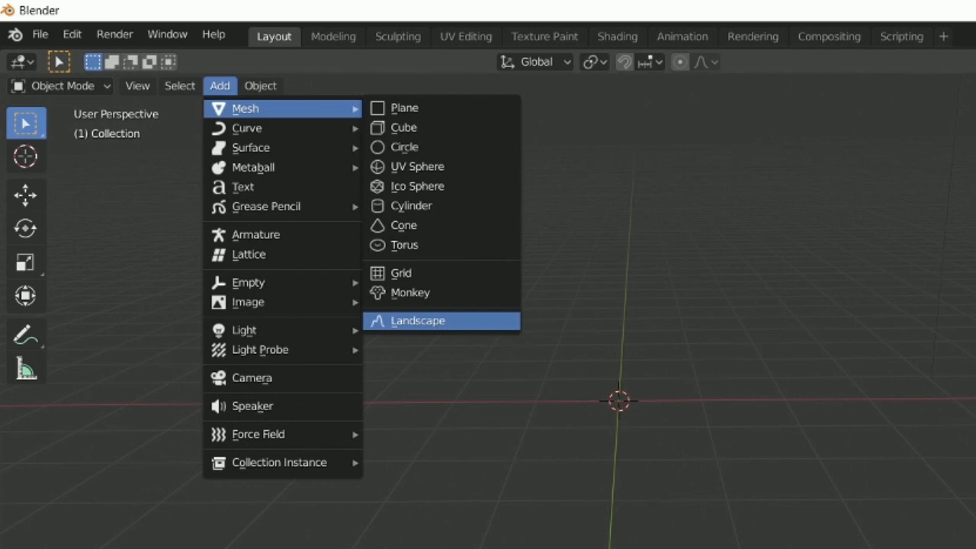
pyautogui.click(418, 320)
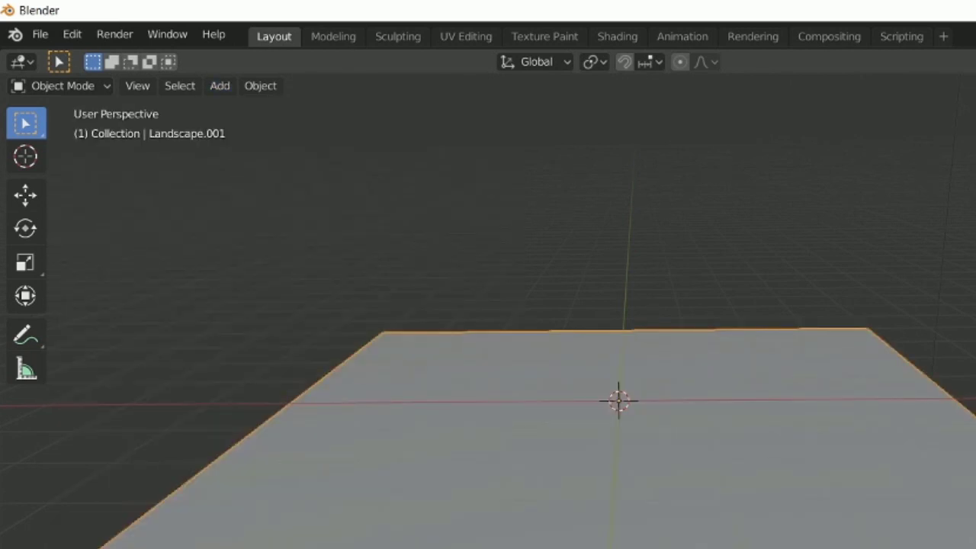
pyautogui.press('Delete')
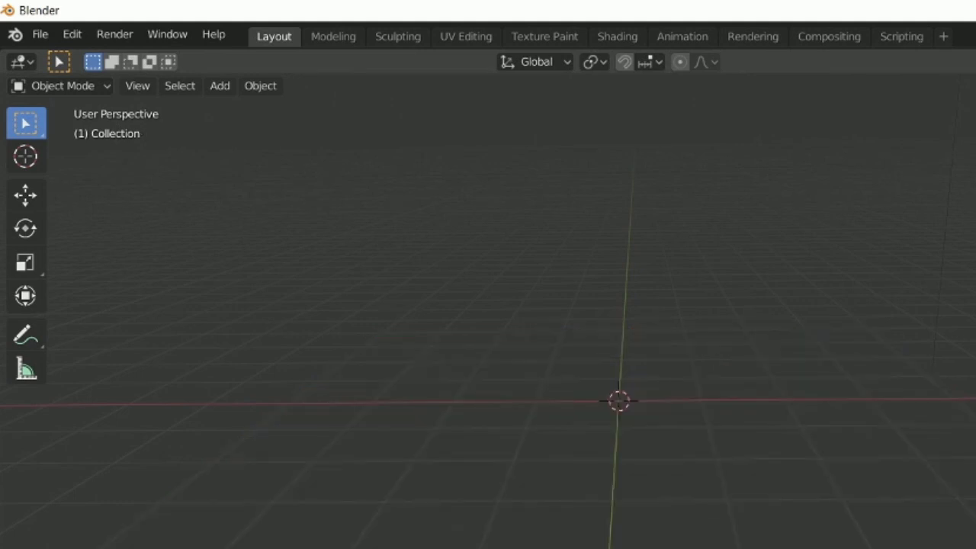
# Add a Landscape mesh to the empty scene
pyautogui.click(219, 85)
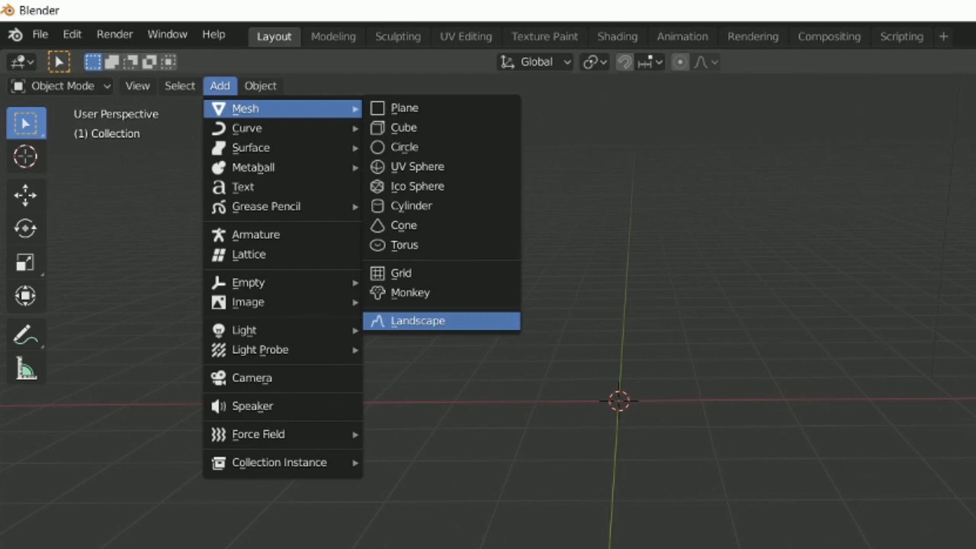
pyautogui.click(417, 320)
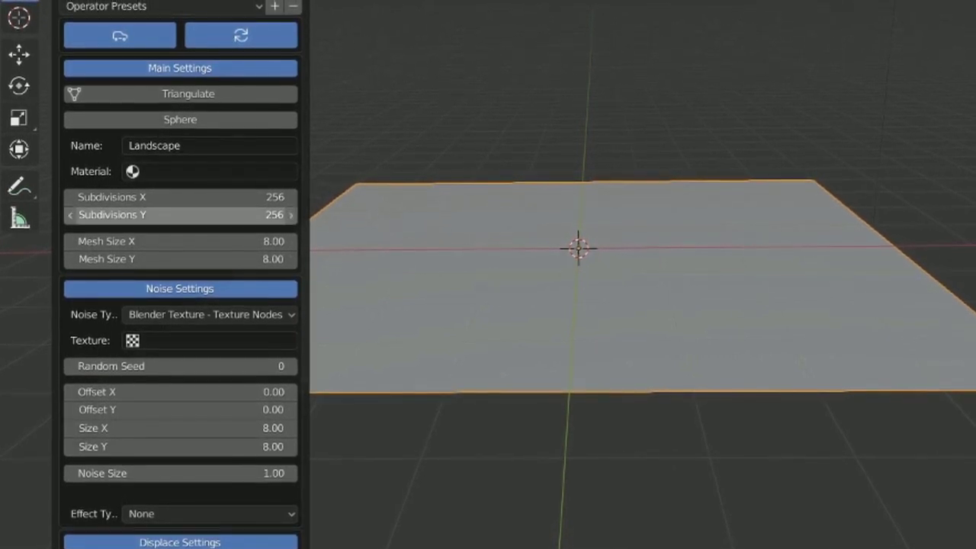
pyautogui.click(180, 199)
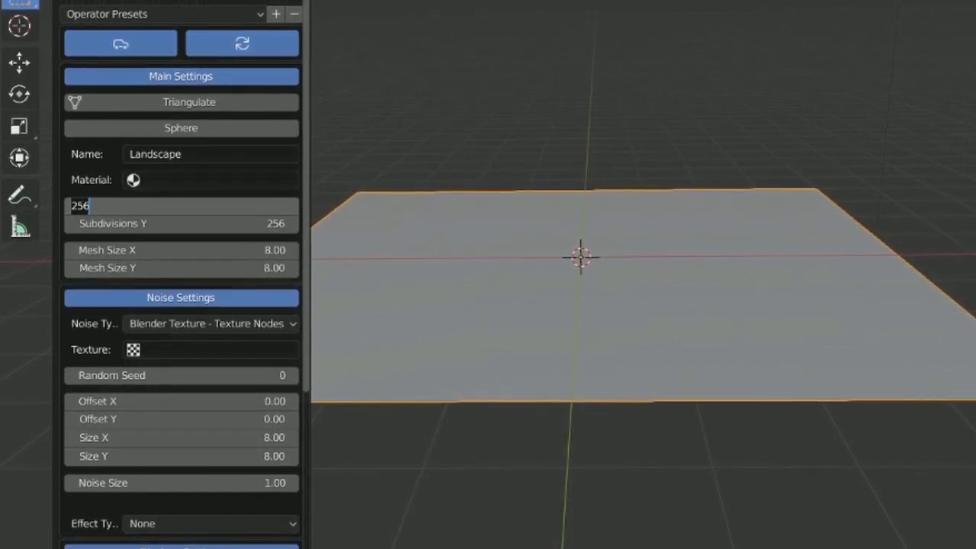
pyautogui.click(182, 420)
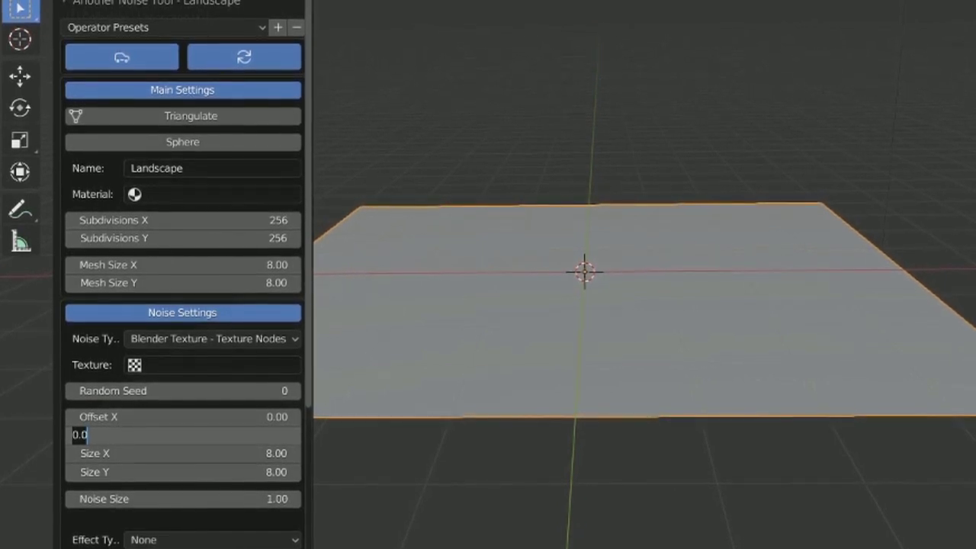
pyautogui.press('Tab')
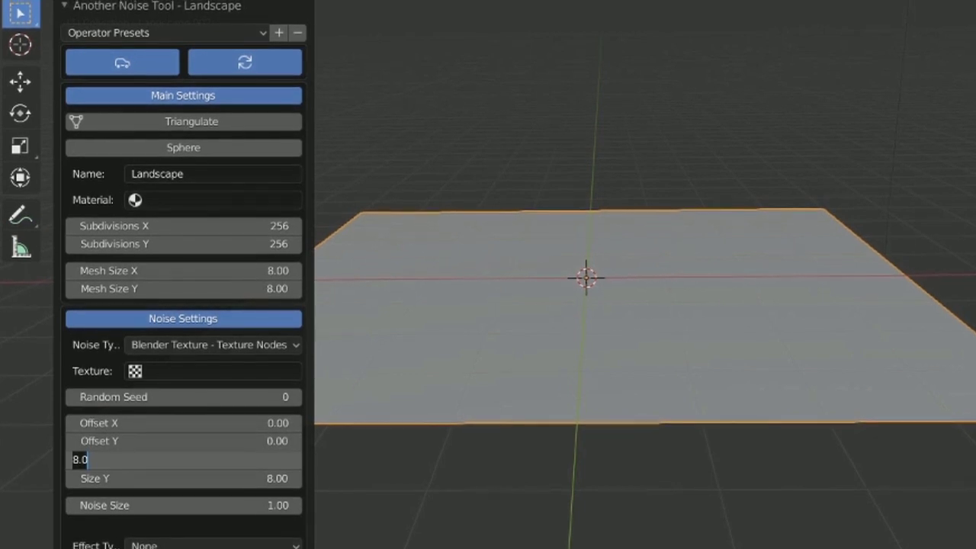
# Set the landscape mesh's Subdivisions X to 512 and Subdivisions Y to 128
pyautogui.click(183, 224)
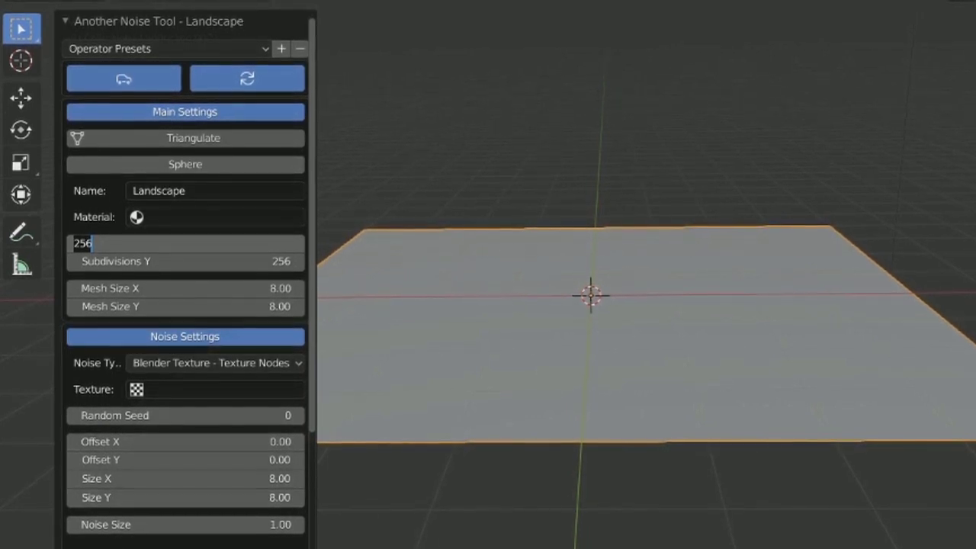
pyautogui.write('512')
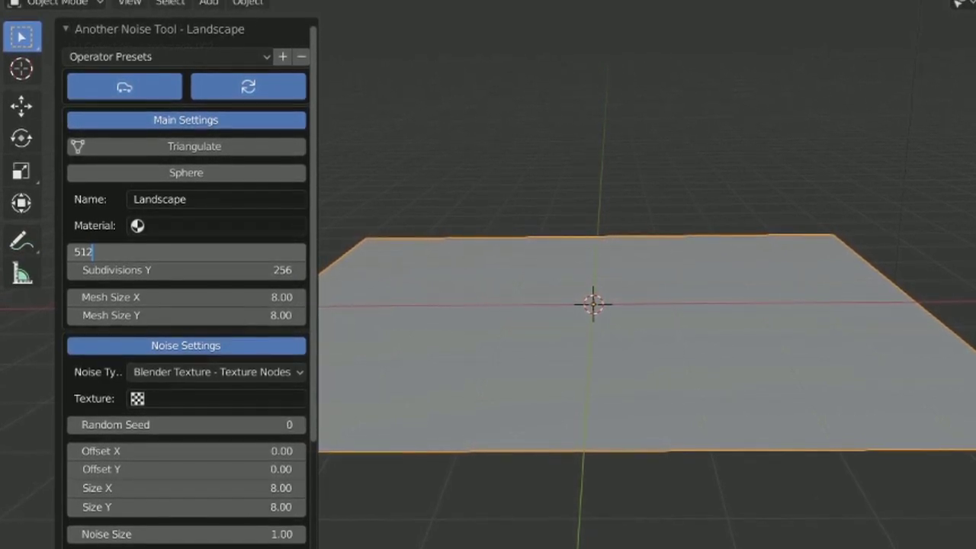
pyautogui.press('Return')
pyautogui.doubleClick(186, 271)
pyautogui.write('128')
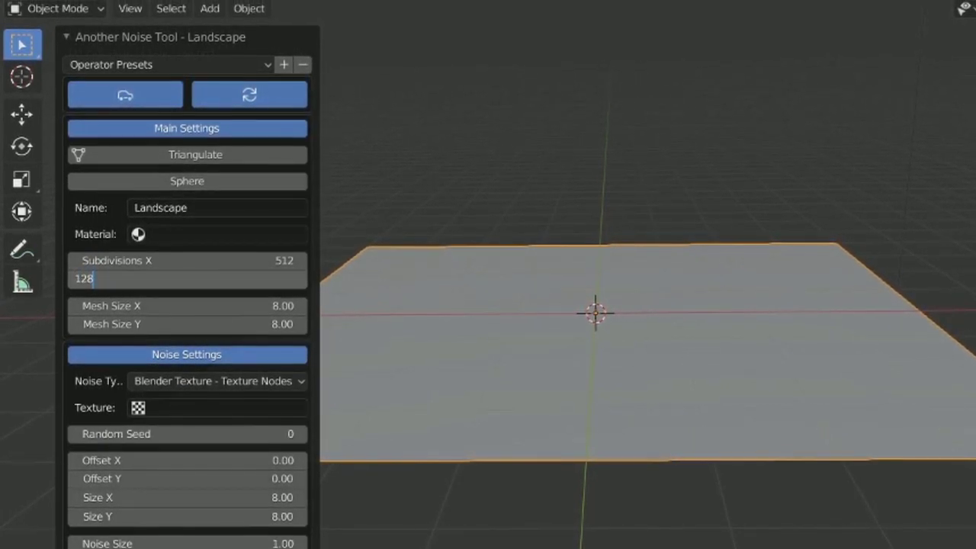
pyautogui.press('Return')
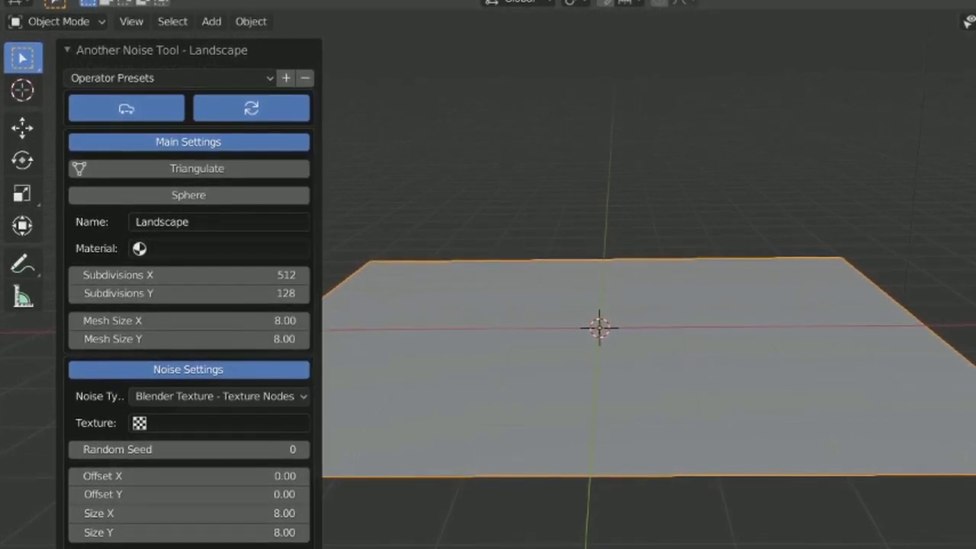
# Set both Subdivisions X and Subdivisions Y of the landscape mesh to 256
pyautogui.click(189, 277)
pyautogui.write('256')
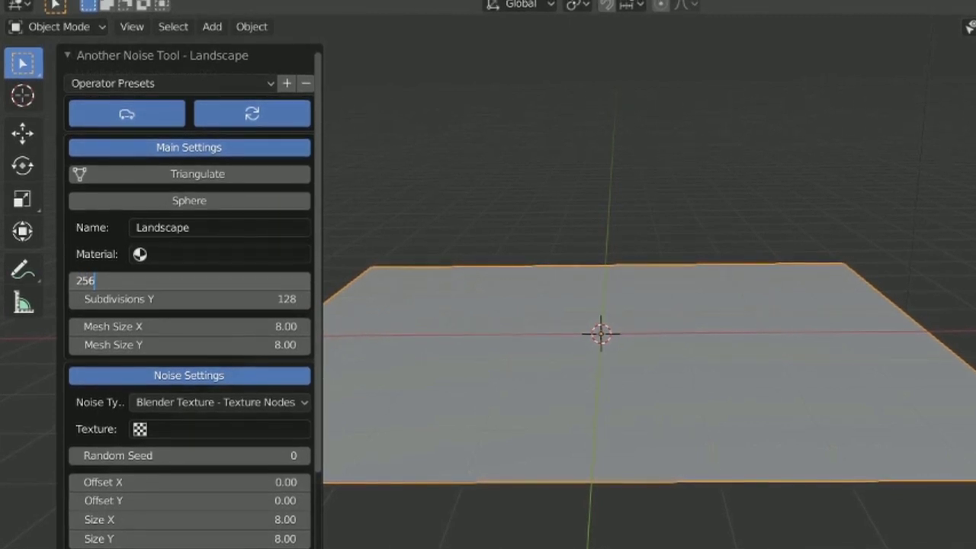
pyautogui.press('Return')
pyautogui.write('256')
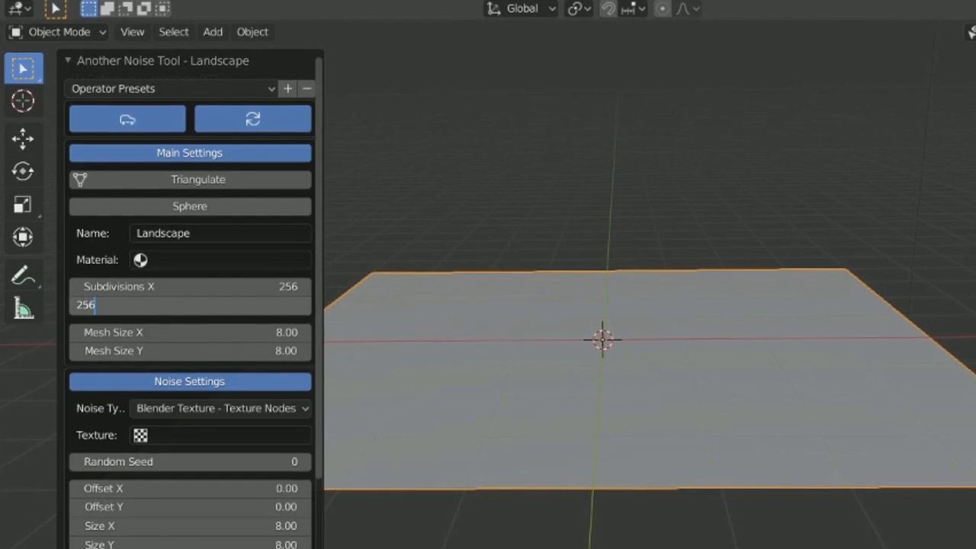
pyautogui.press('Return')
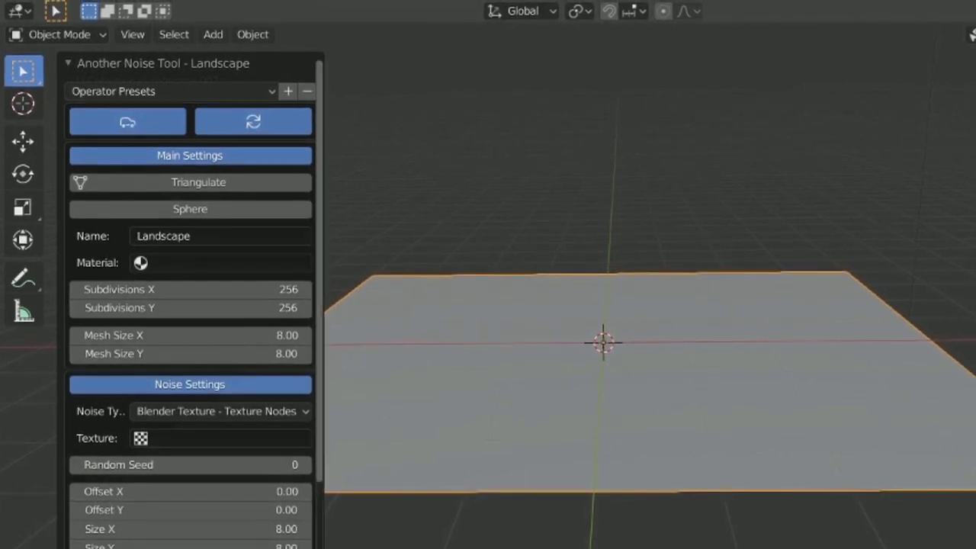
# Look through the noise types available for the landscape, then clear the object selection
pyautogui.scroll(-2, 190, 337)
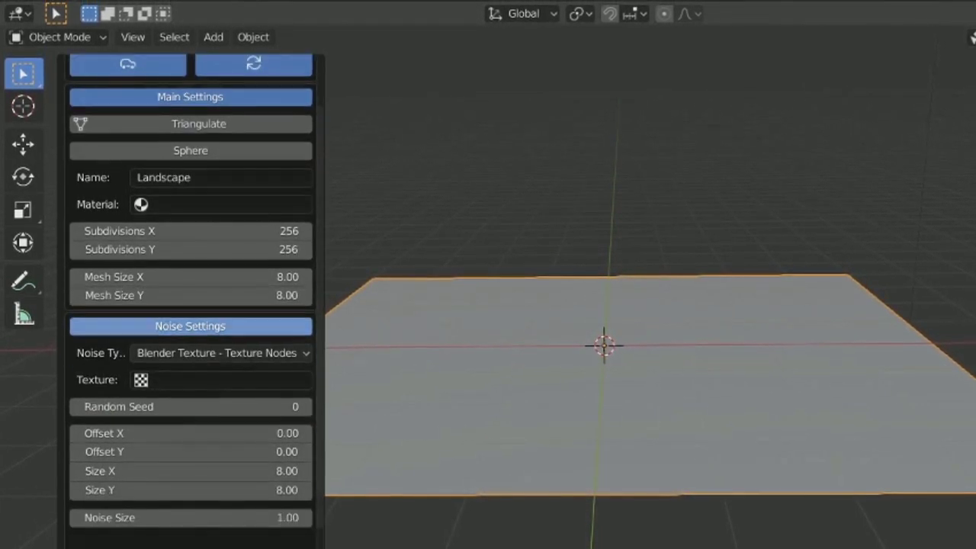
pyautogui.click(221, 323)
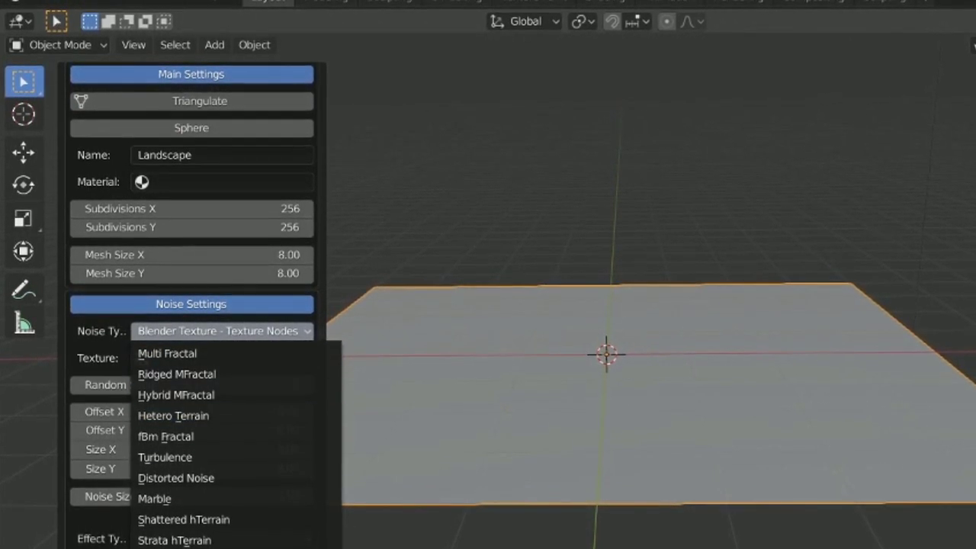
pyautogui.scroll(-1, 229, 374)
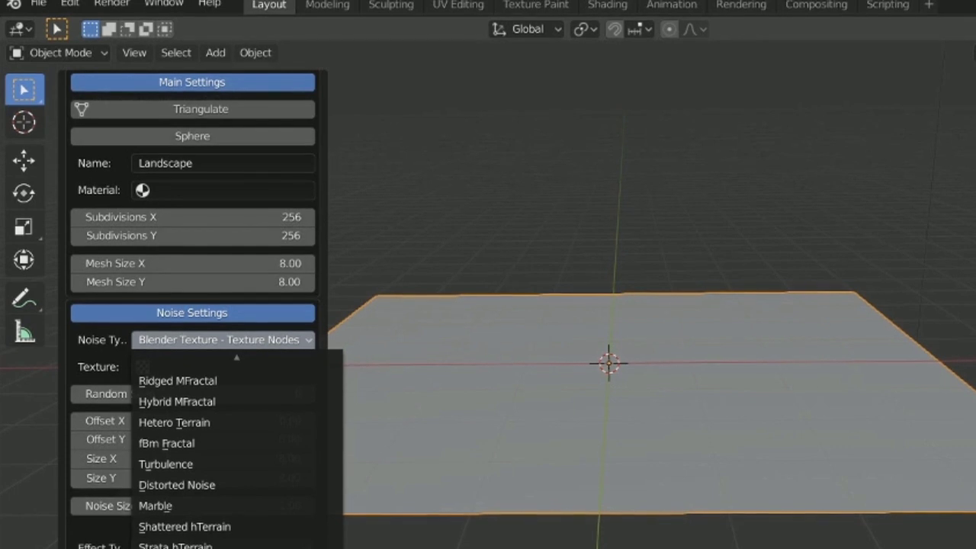
pyautogui.press('Escape')
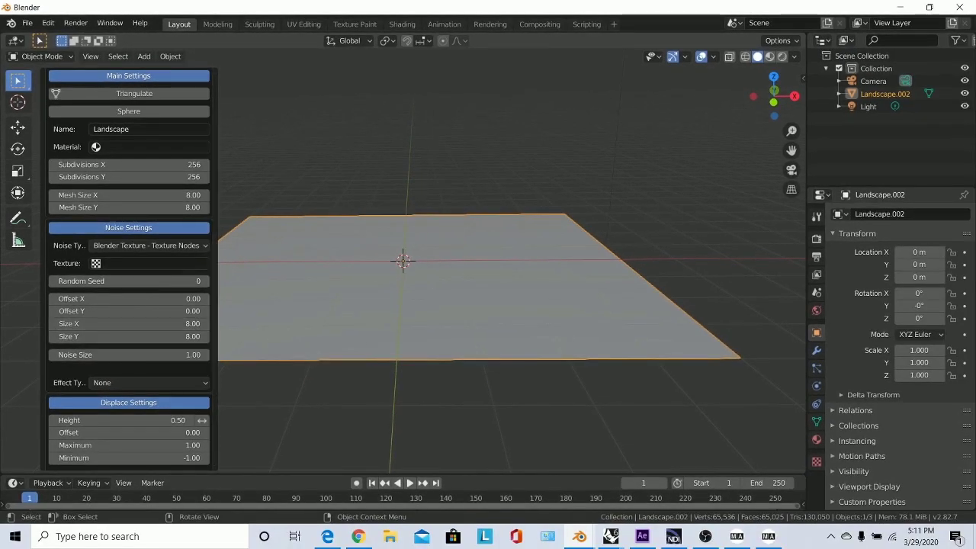
pyautogui.click(276, 424)
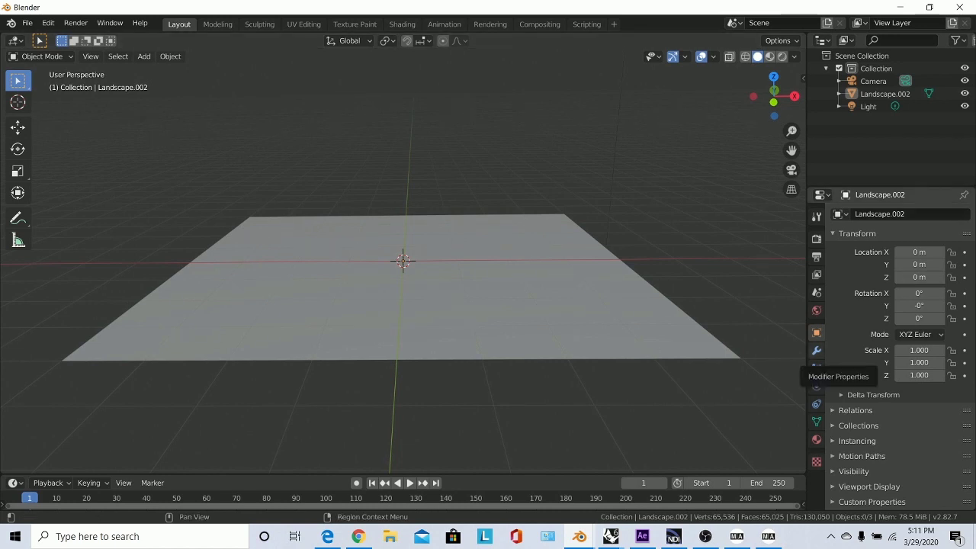
# Add a Displace modifier to the landscape mesh
pyautogui.click(817, 350)
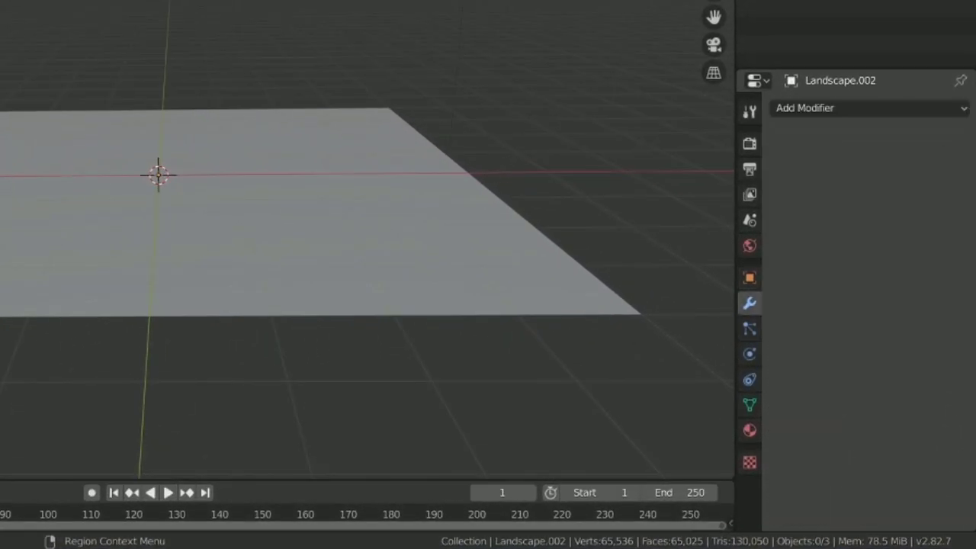
pyautogui.click(869, 107)
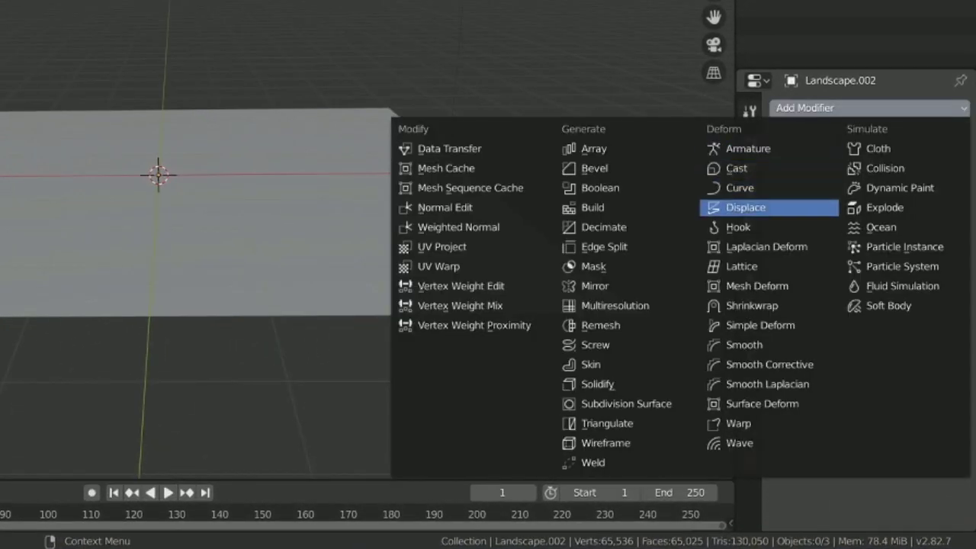
pyautogui.click(745, 207)
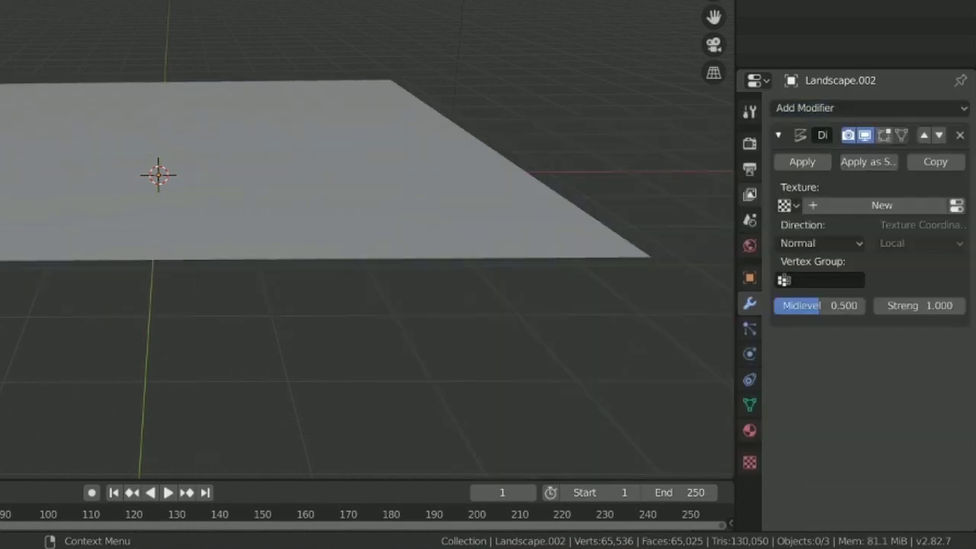
pyautogui.click(869, 108)
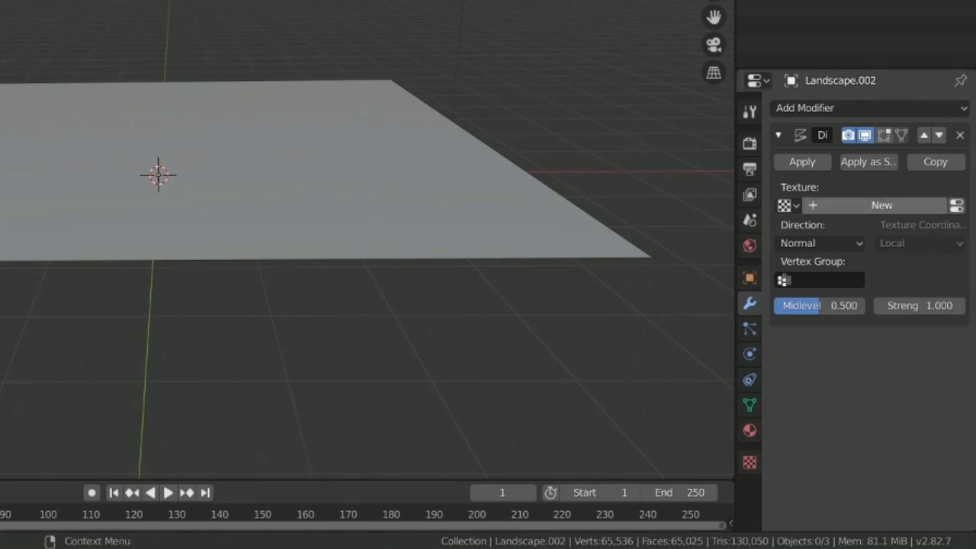
# Create a new texture for the Displace modifier and set its type to Clouds
pyautogui.click(955, 205)
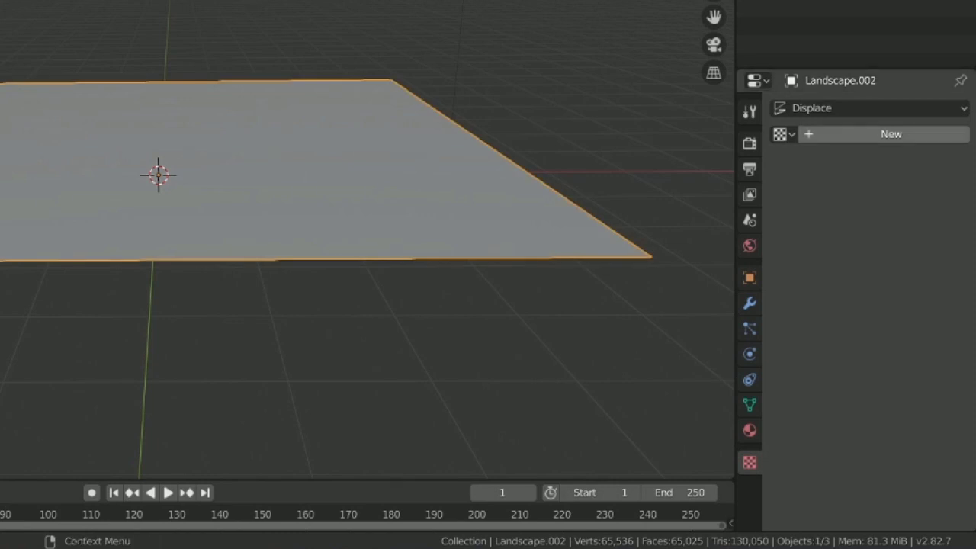
pyautogui.click(891, 134)
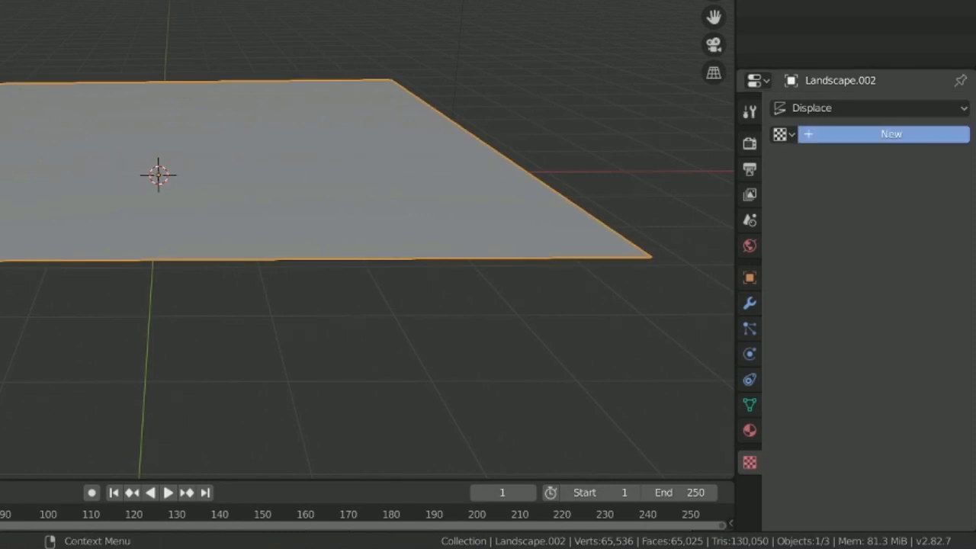
pyautogui.click(892, 160)
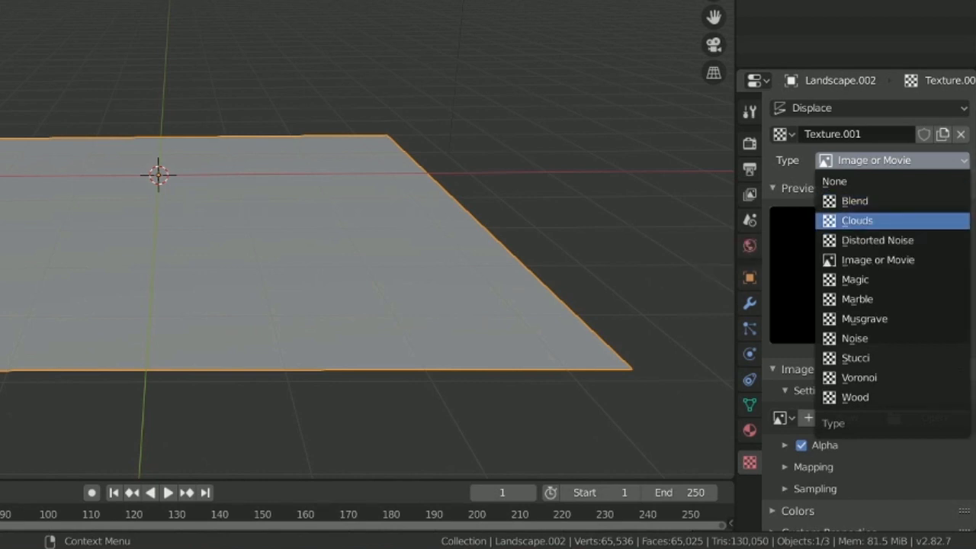
pyautogui.click(857, 220)
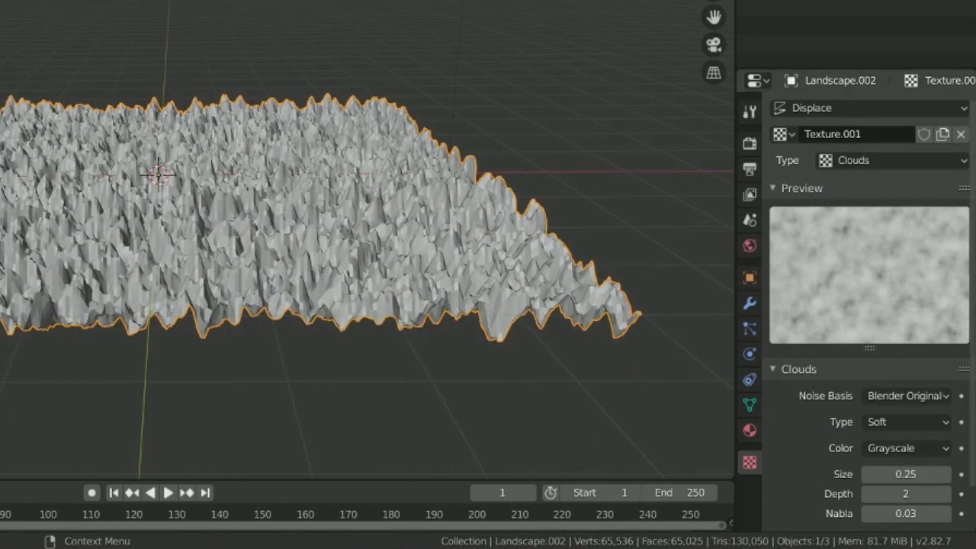
# Increase the Clouds texture's noise size to 1.13 for smoother terrain
pyautogui.moveTo(905, 474); pyautogui.dragTo(962, 474)
pyautogui.moveTo(905, 474); pyautogui.dragTo(926, 474)
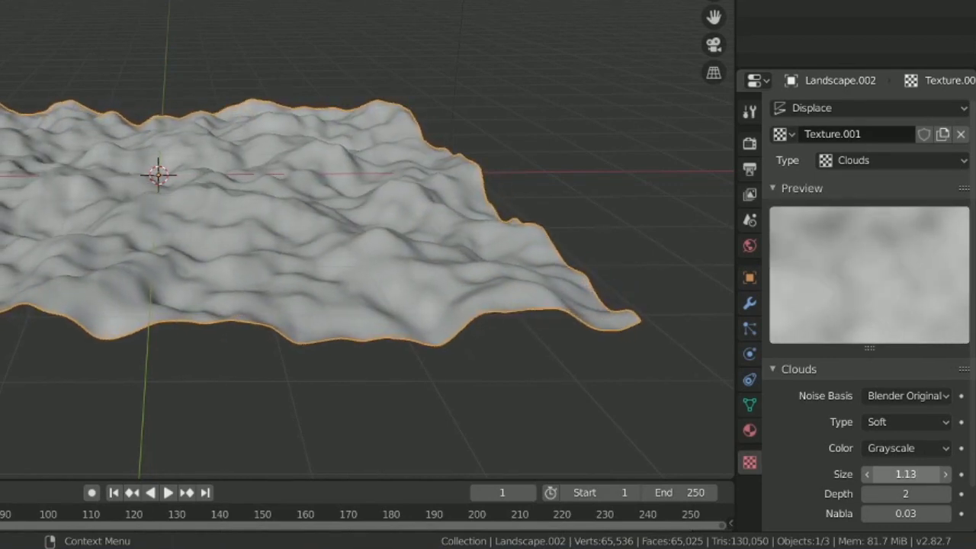
pyautogui.scroll(-2, 905, 457)
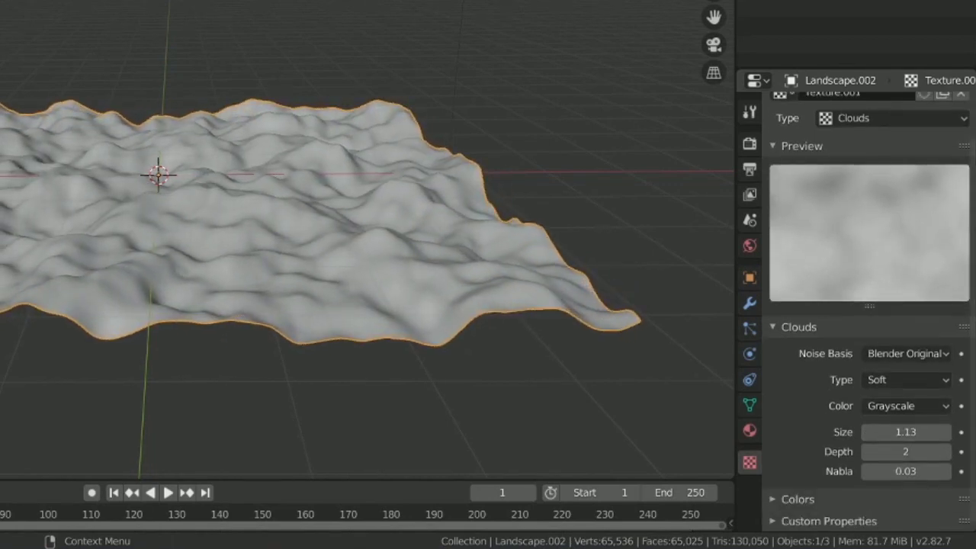
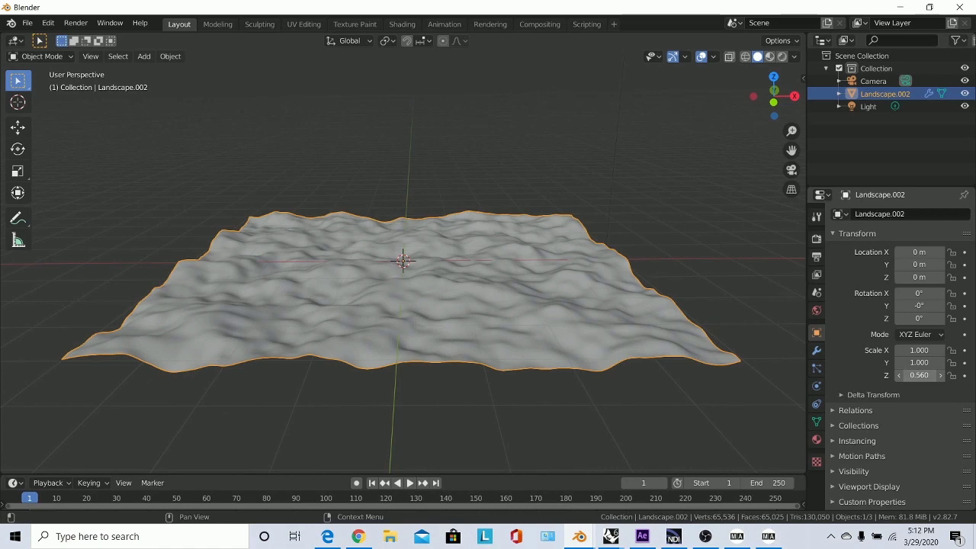
# Deselect the displaced landscape mesh
pyautogui.hotkey('alt', 'a')
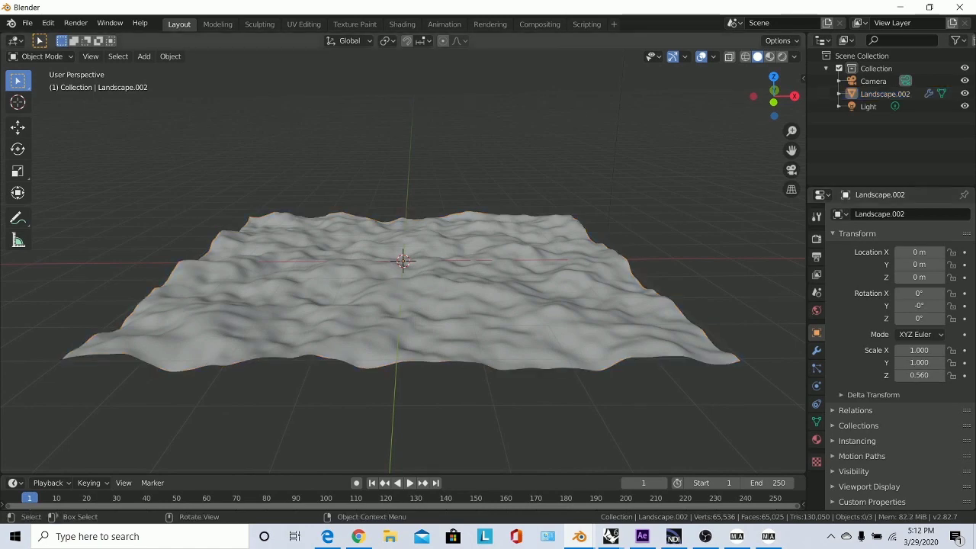
pyautogui.moveTo(427, 320); pyautogui.dragTo(381, 335, button='middle')
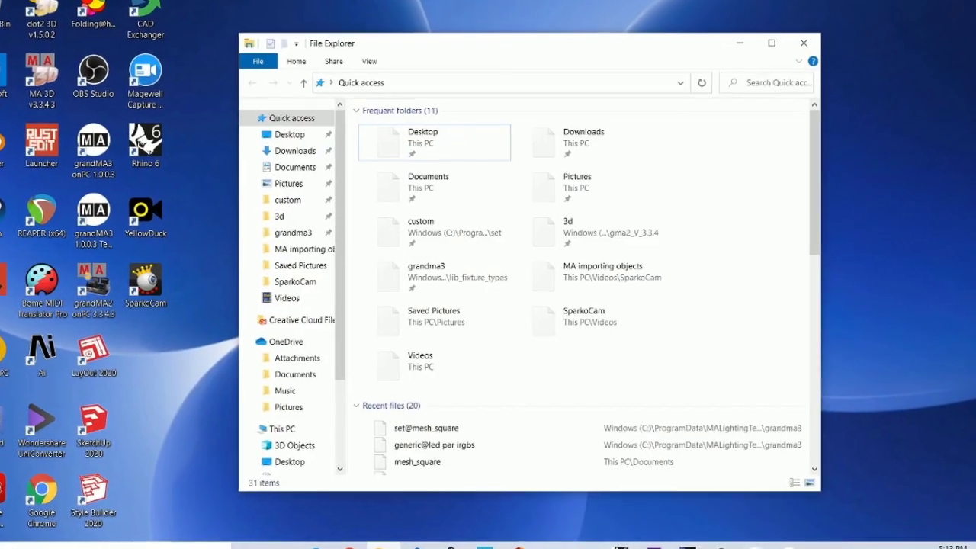
# In File Explorer, open the pinned grandma3 fixture library folder under gma3_1.0.0, shared, lib_fixture_types
pyautogui.scroll(-3, 267, 265)
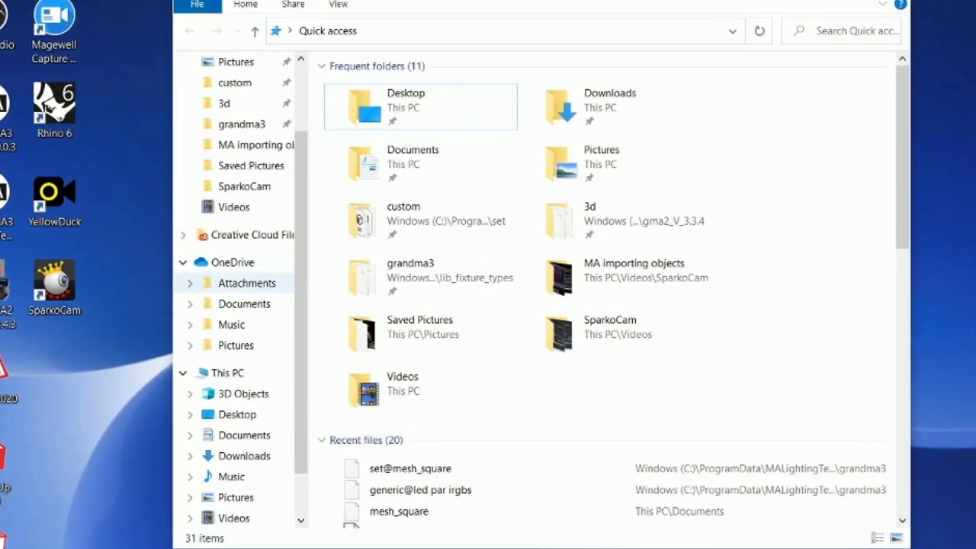
pyautogui.click(247, 477)
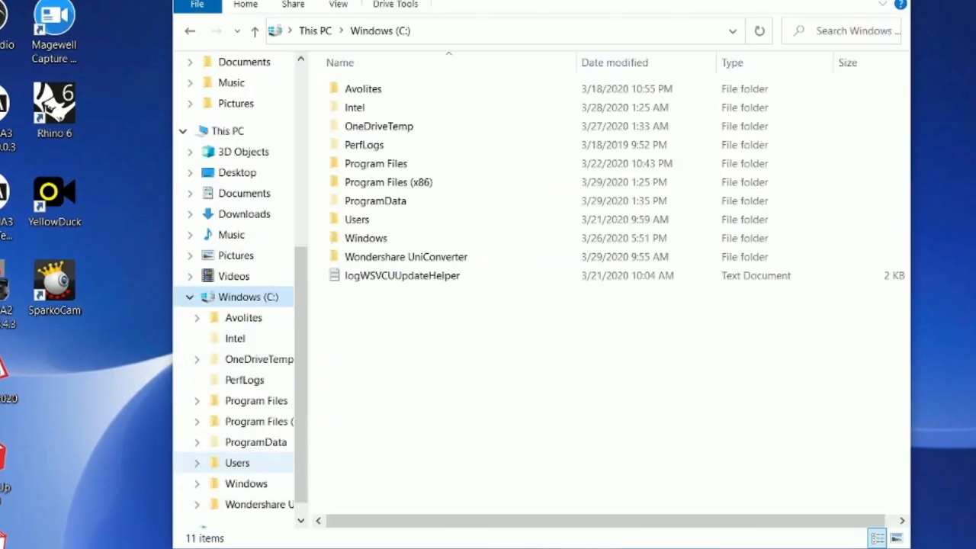
pyautogui.scroll(1, 236, 205)
pyautogui.scroll(5, 236, 210)
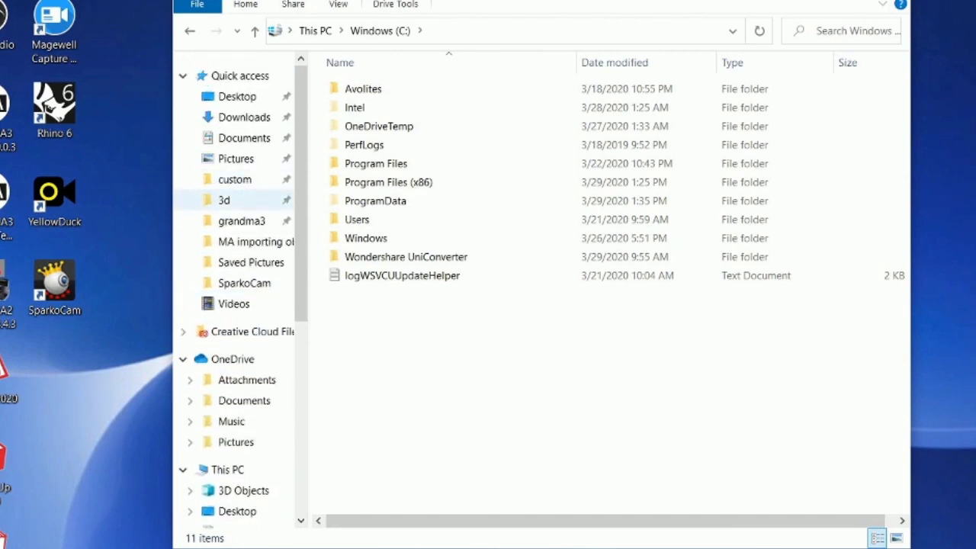
pyautogui.click(241, 220)
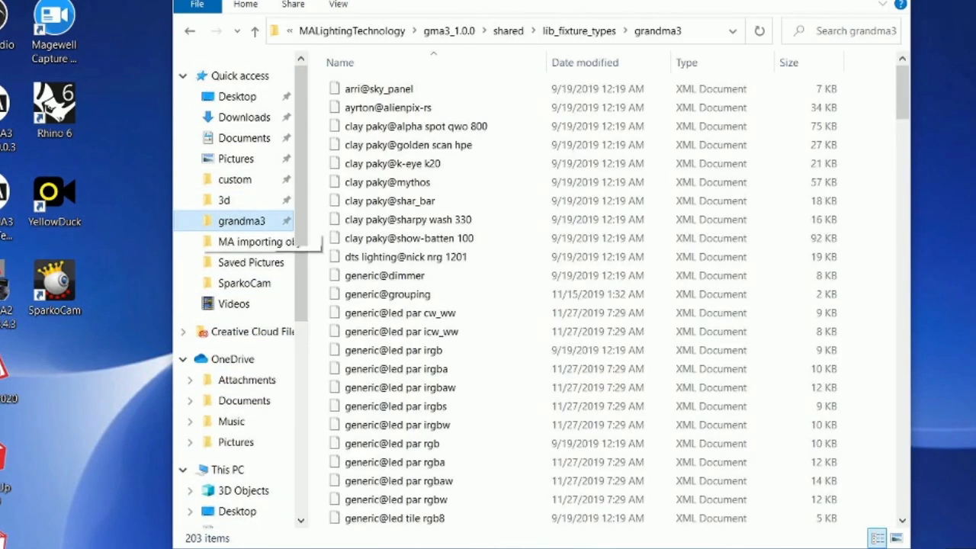
# Duplicate the set@alphabet_B XML file within the grandma3 fixture library folder
pyautogui.scroll(-10, 488, 294)
pyautogui.scroll(-3, 465, 278)
pyautogui.scroll(3, 445, 251)
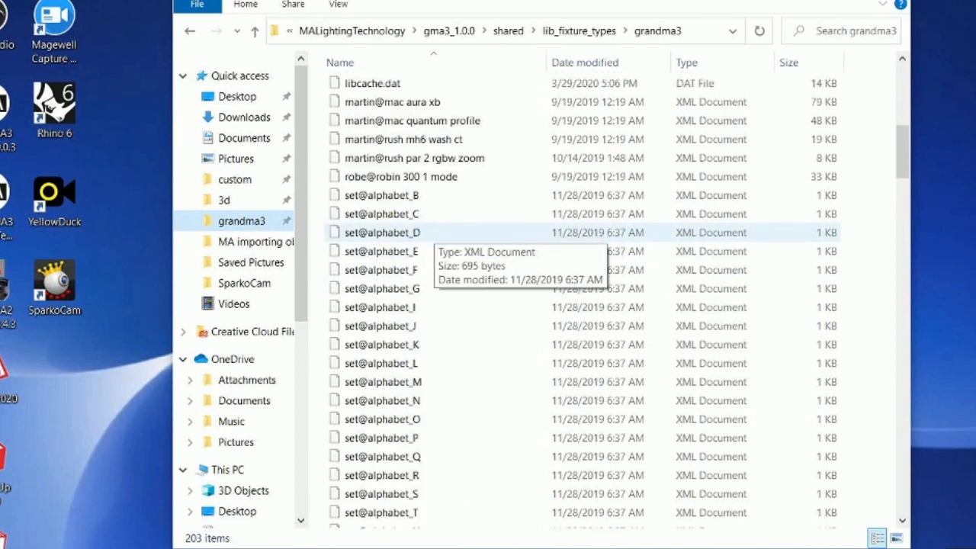
pyautogui.click(414, 196)
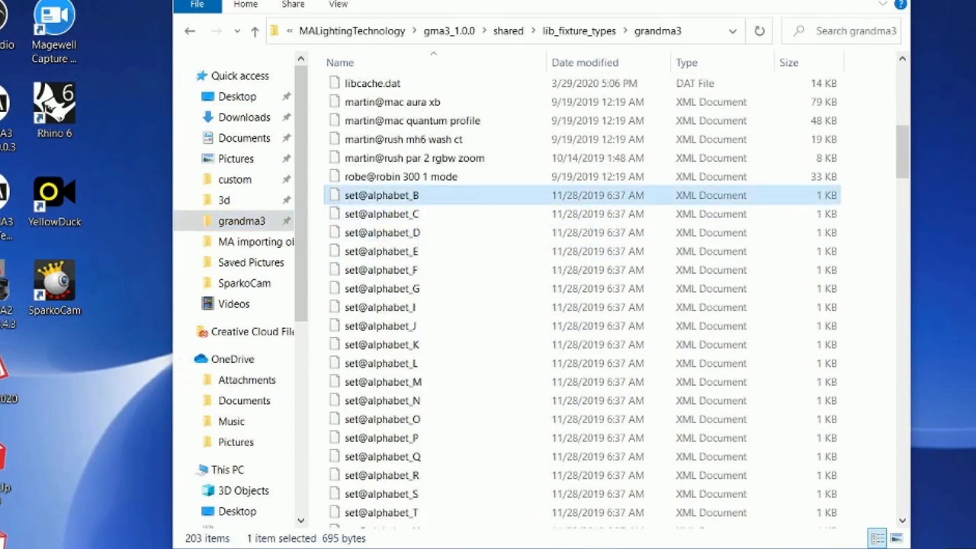
pyautogui.hotkey('ctrl', 'v')
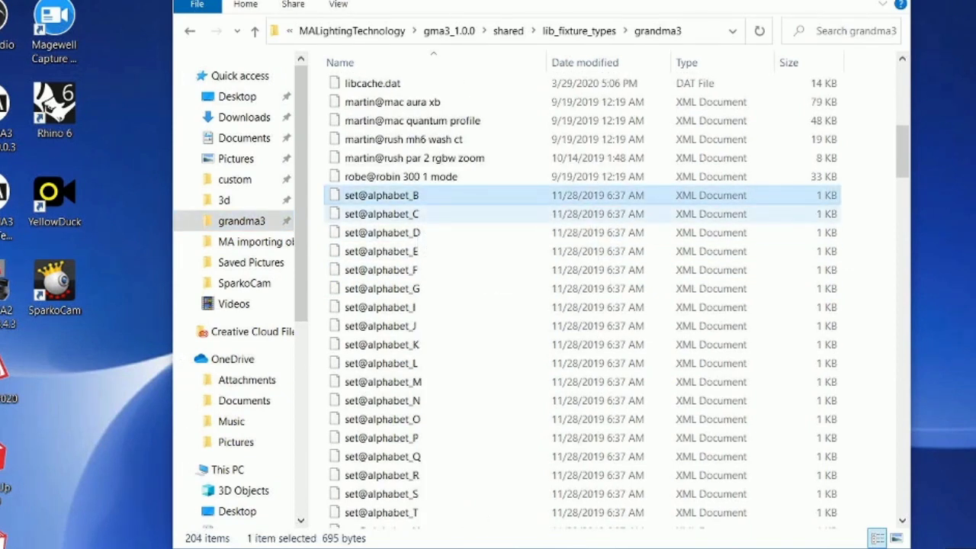
# Rename the copy of set@alphabet_B as set@alphabet_A
pyautogui.rightClick(442, 196)
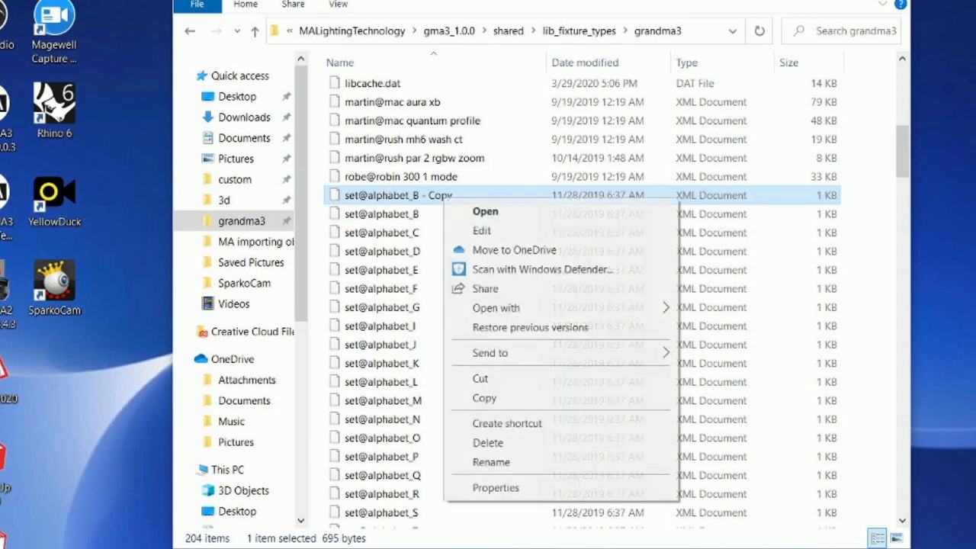
pyautogui.click(488, 461)
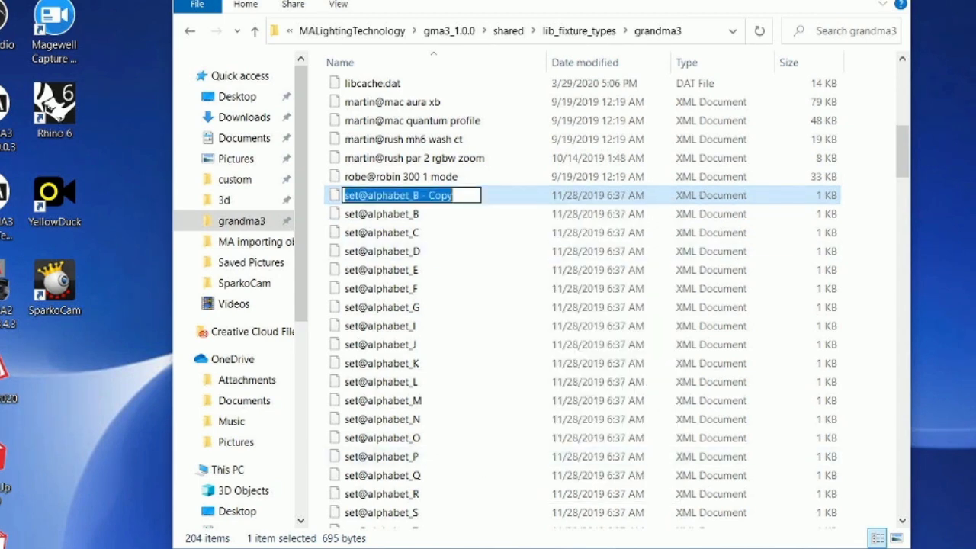
pyautogui.press('End')
pyautogui.hotkey('shift', 'Left')
pyautogui.hotkey('shift', 'Left')
pyautogui.hotkey('shift', 'Left')
pyautogui.hotkey('shift', 'Left')
pyautogui.hotkey('shift', 'Left')
pyautogui.hotkey('shift', 'Left')
pyautogui.hotkey('shift', 'Left')
pyautogui.hotkey('shift', 'Left')
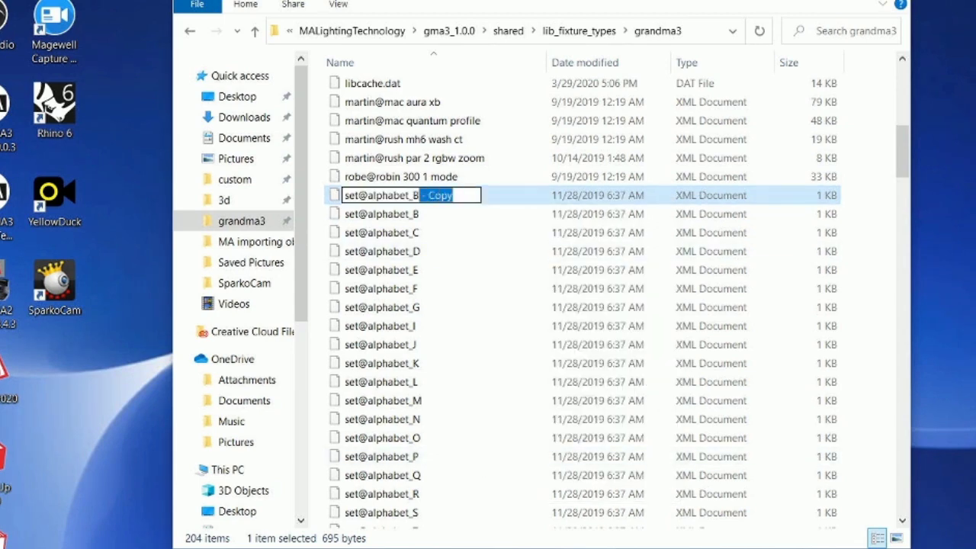
pyautogui.write('A')
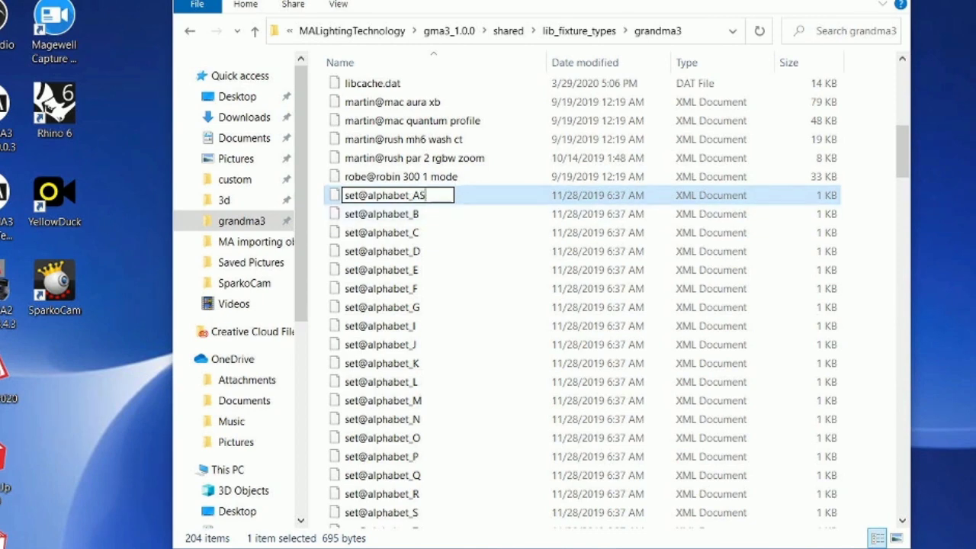
pyautogui.press('Return')
# Open set@alphabet_A for editing in WordPad and set the FixtureType Name to "A"
pyautogui.rightClick(422, 198)
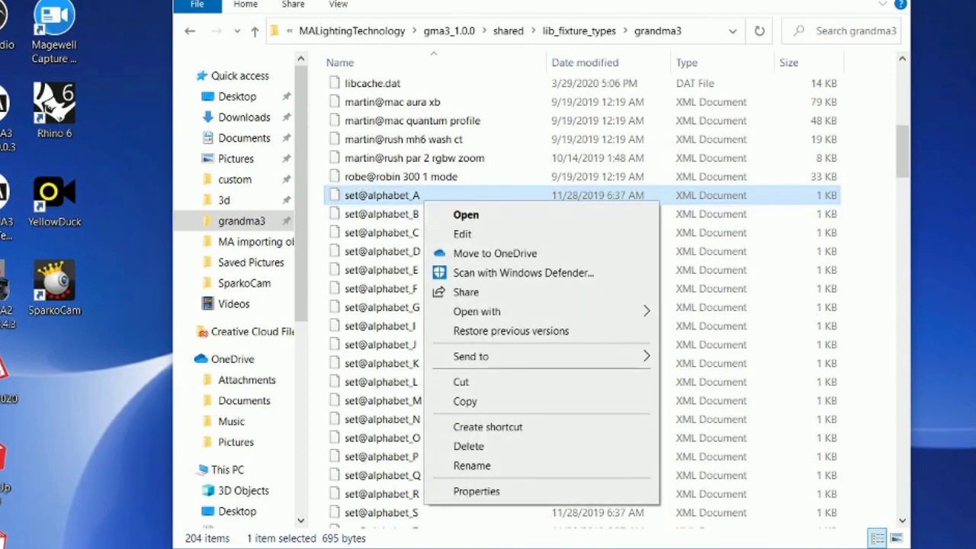
pyautogui.click(459, 233)
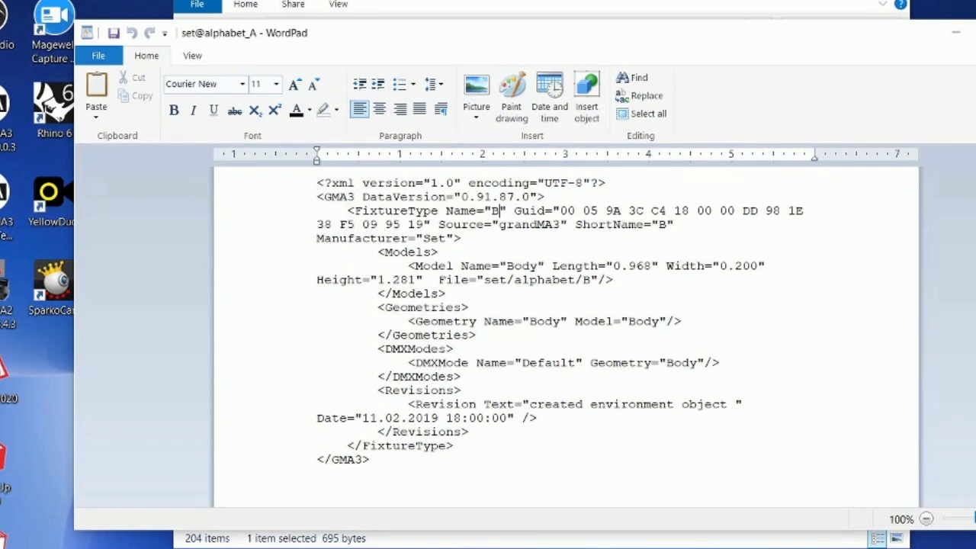
pyautogui.moveTo(499, 210); pyautogui.dragTo(476, 210)
pyautogui.click(499, 210)
pyautogui.press('BackSpace')
pyautogui.write('A')
# Set the ShortName to "A" and the model's File path to "set/alphabet/A", and save the XML file
pyautogui.click(665, 225)
pyautogui.press('BackSpace')
pyautogui.write('A')
pyautogui.press('BackSpace')
pyautogui.write('A')
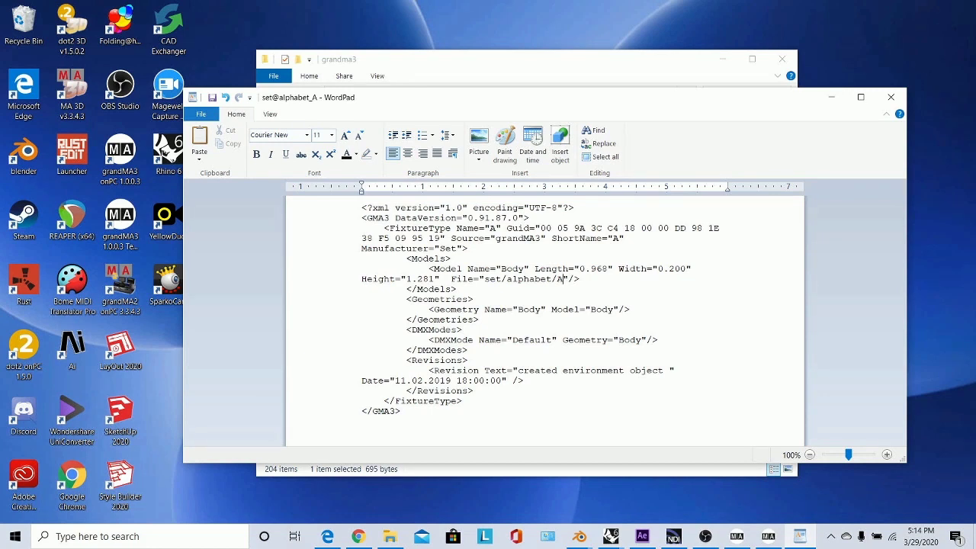
pyautogui.click(201, 114)
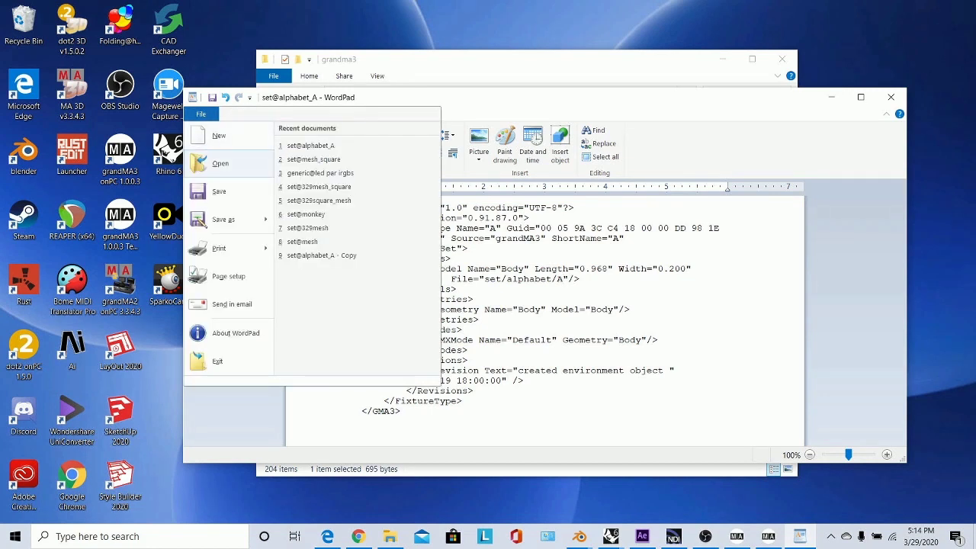
pyautogui.click(220, 191)
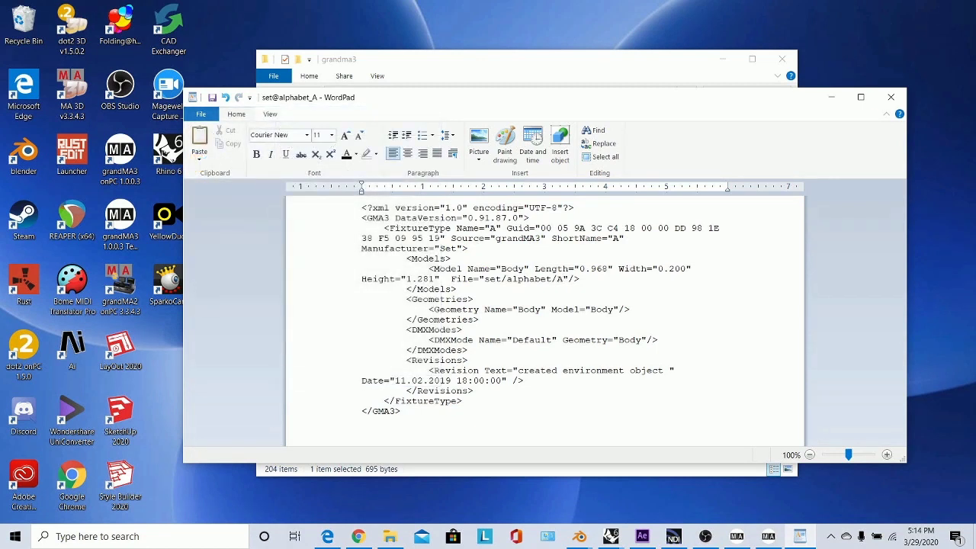